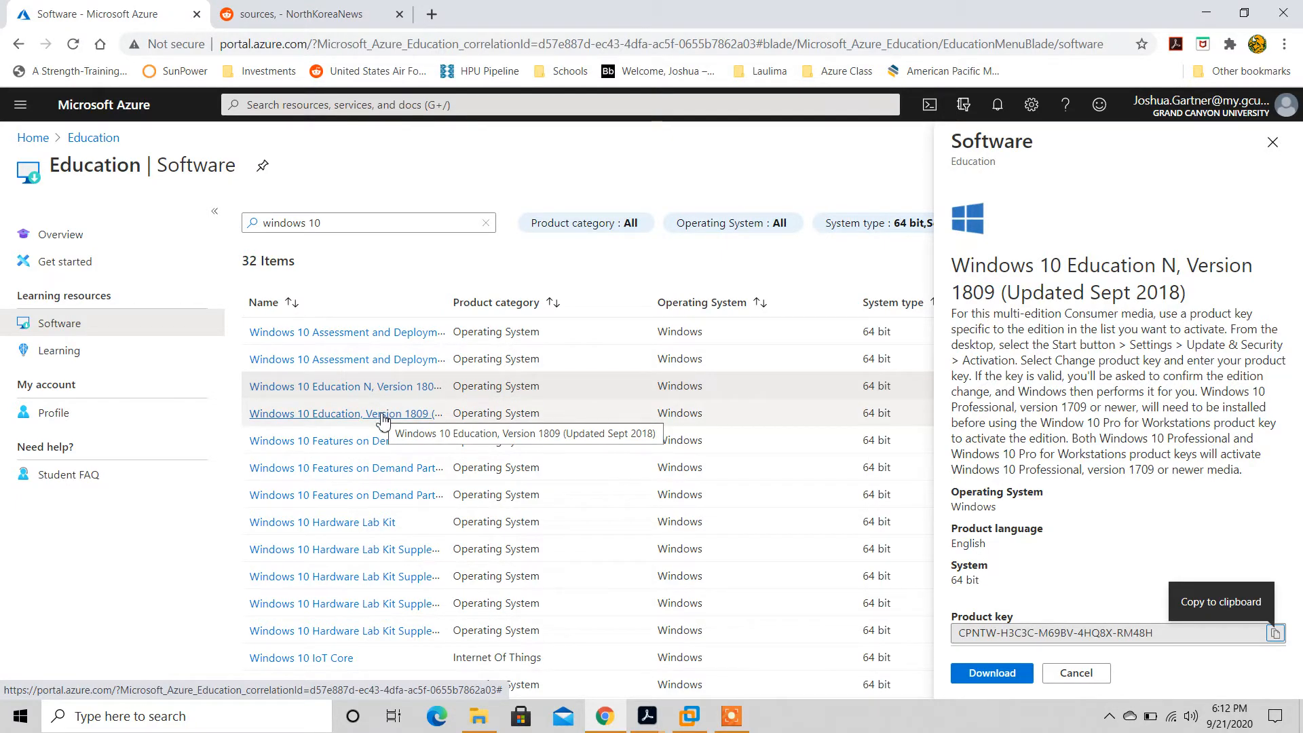
Step: Open the Windows 10 Education, Version 1809 software entry, reveal its product key and start its download
click(384, 416)
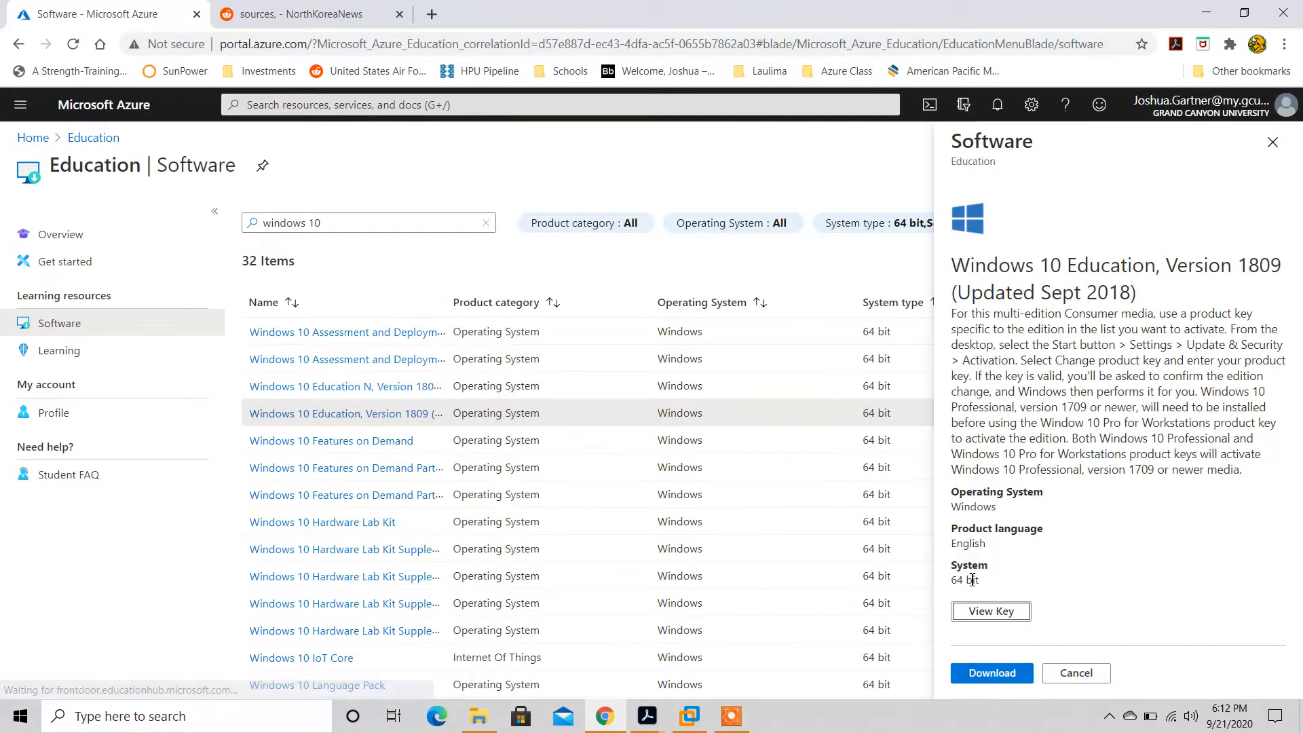
click(991, 613)
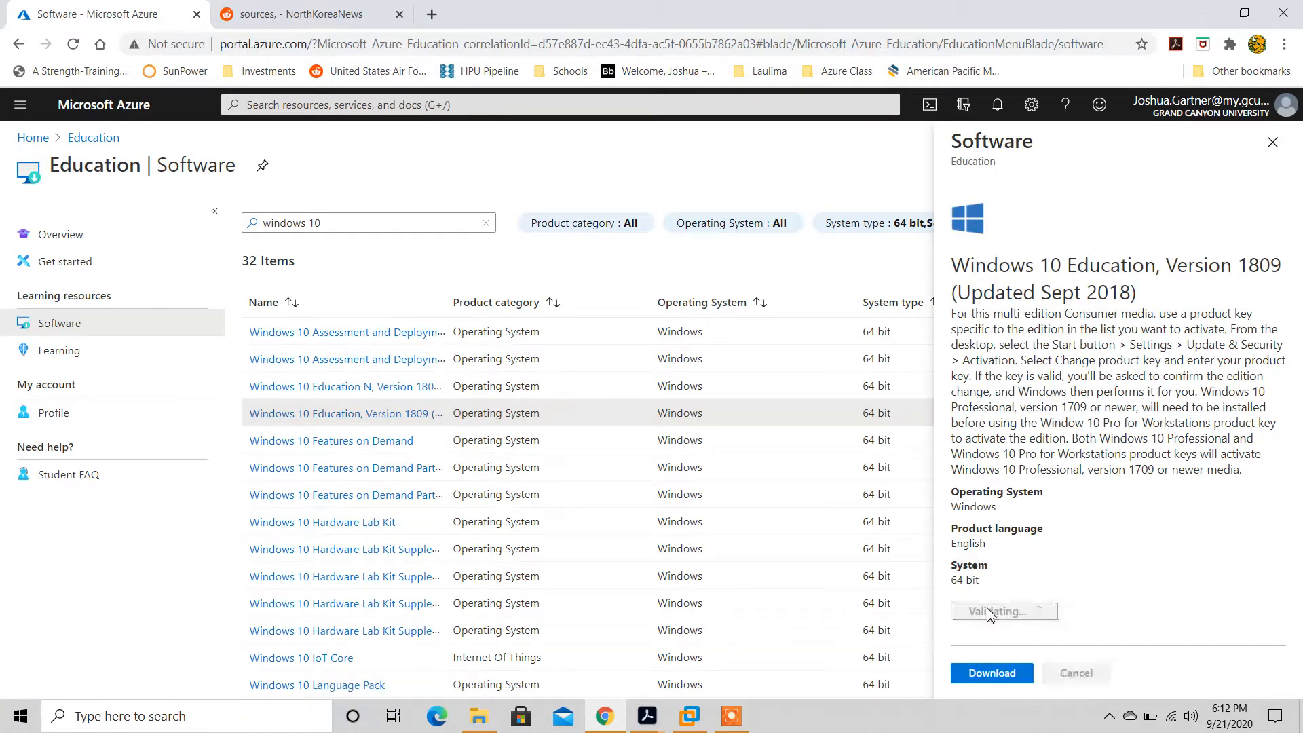
click(993, 674)
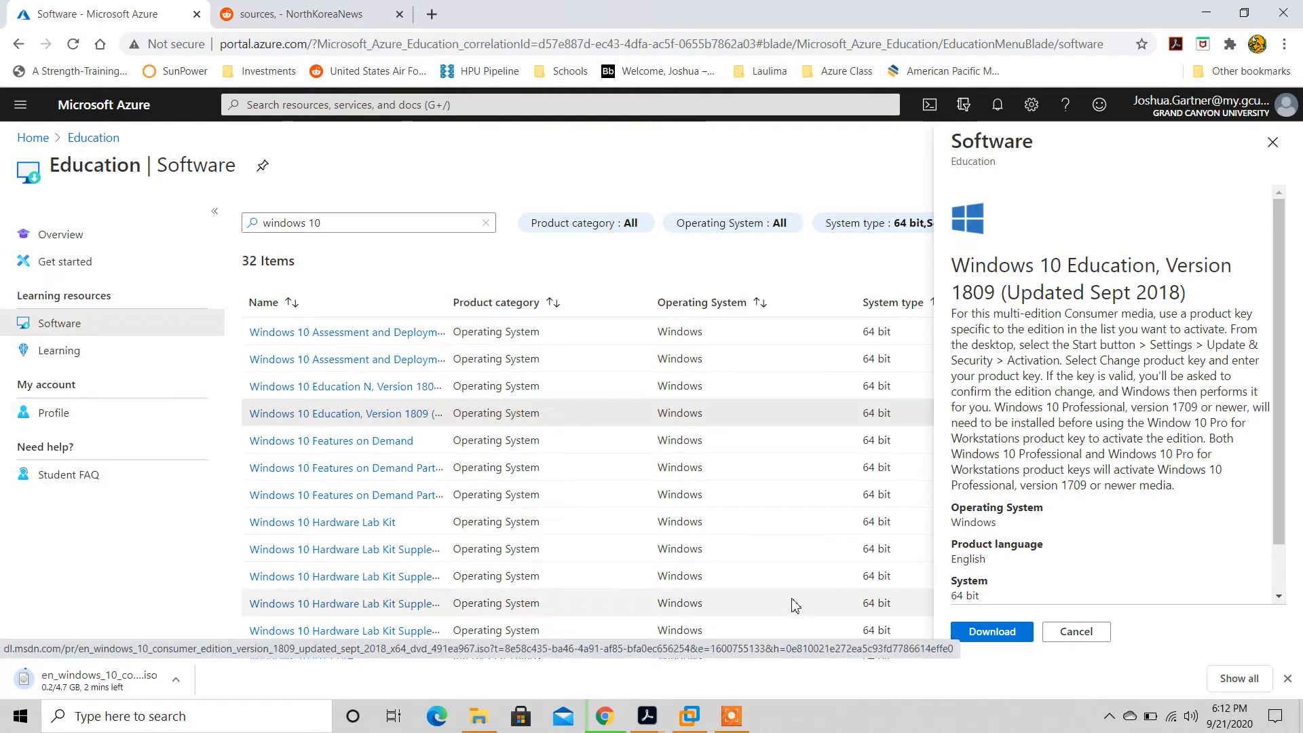
Step: Switch to VMware Workstation and start a new virtual machine with the Custom (advanced) configuration
click(690, 719)
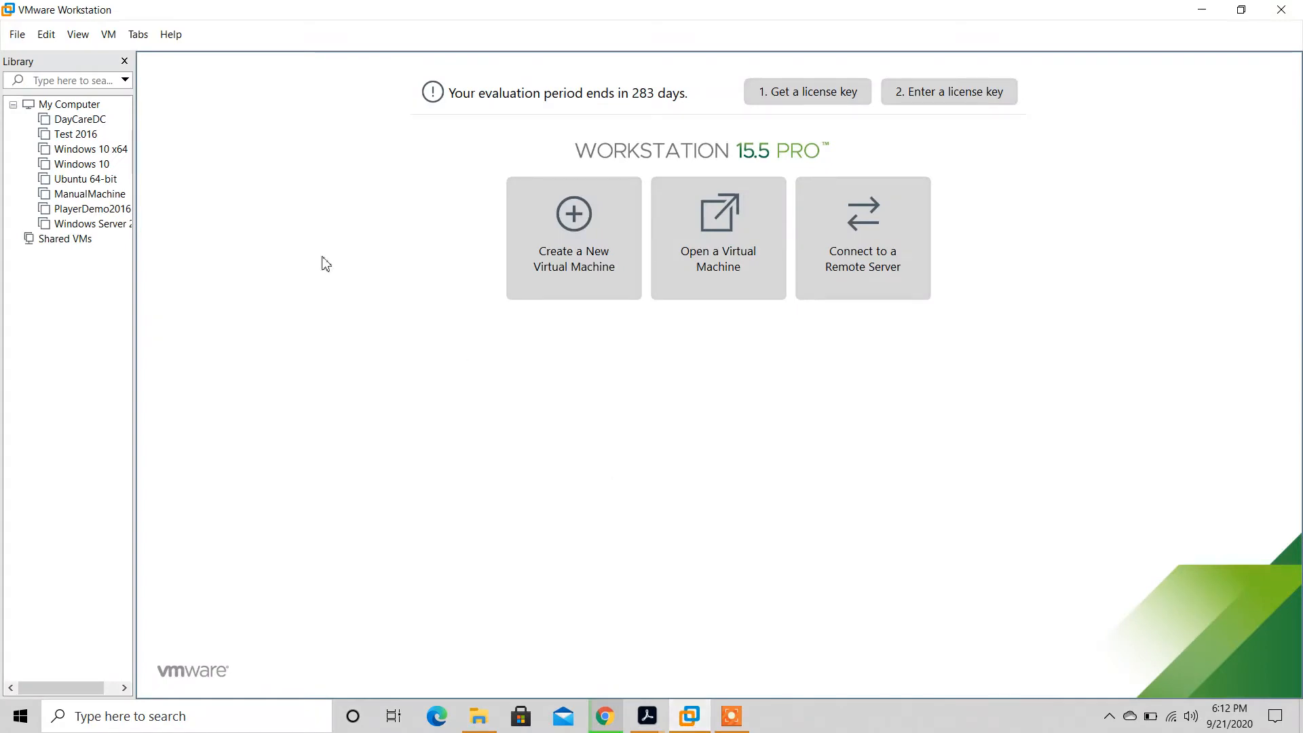
click(18, 35)
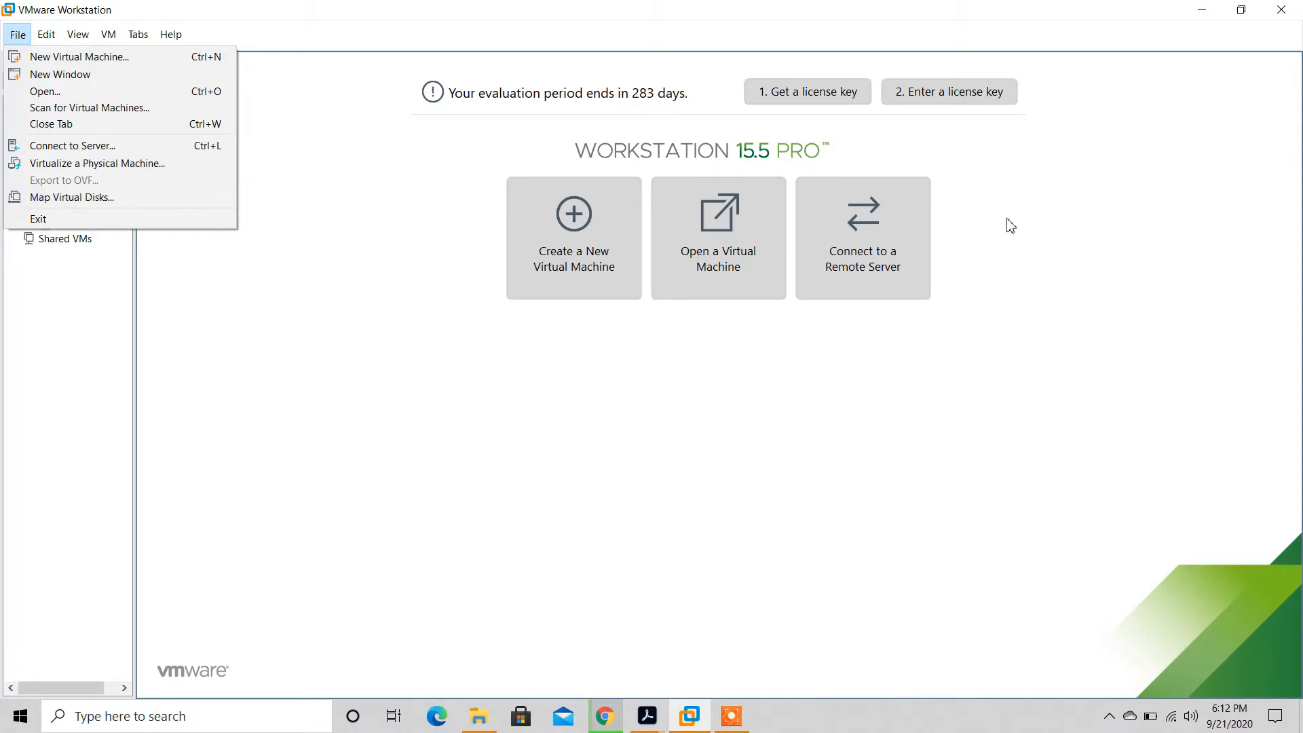
key(alt+Tab)
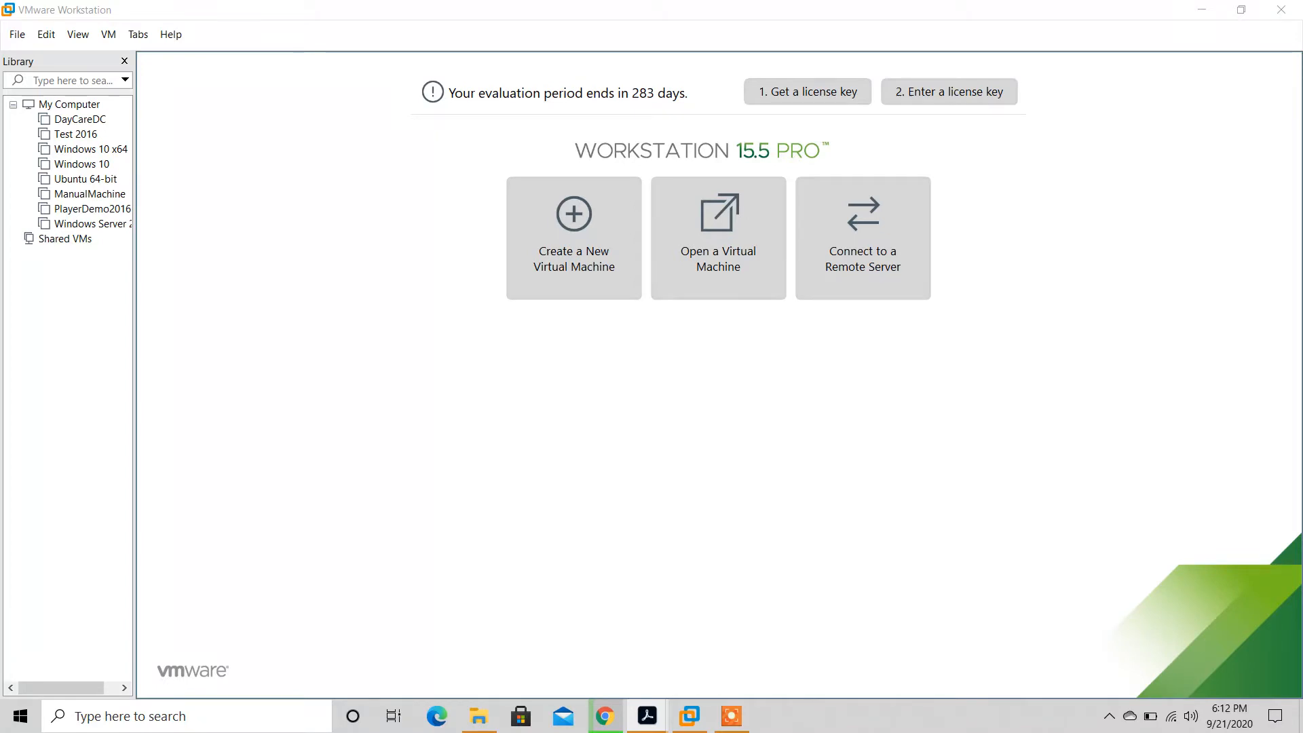
click(554, 229)
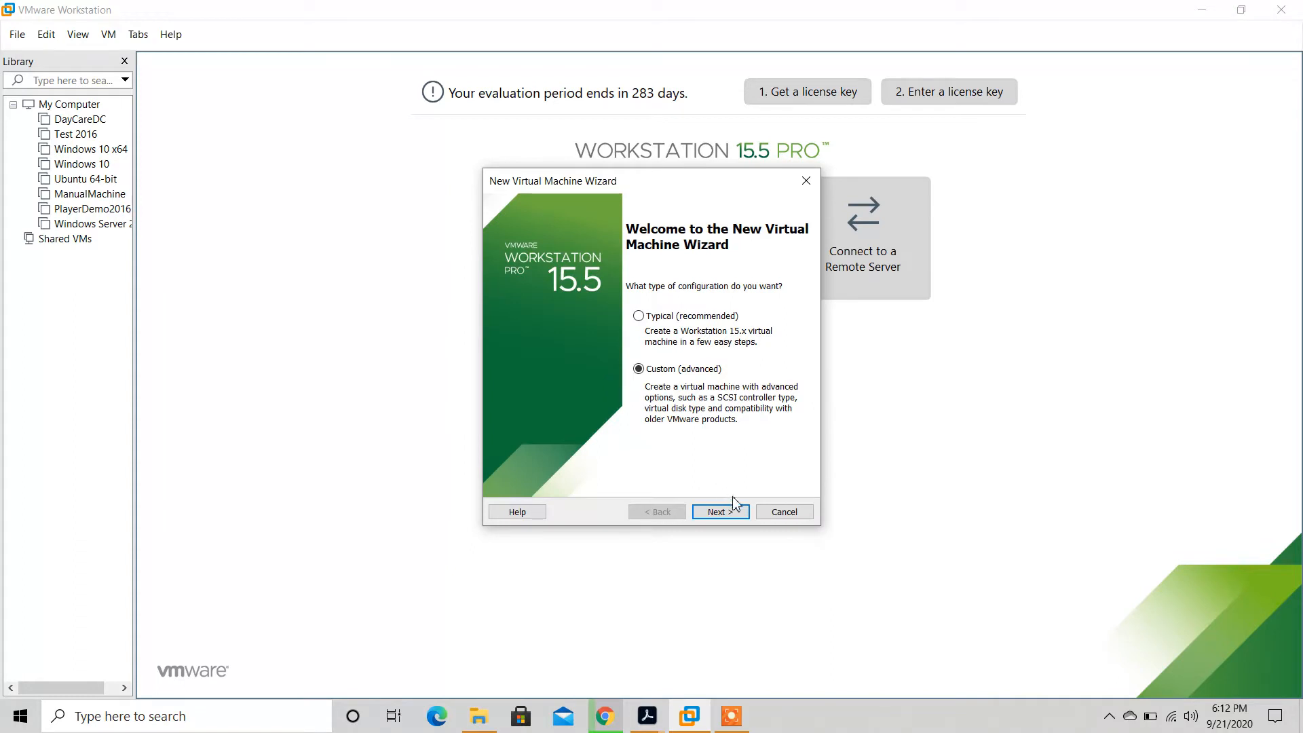
click(733, 515)
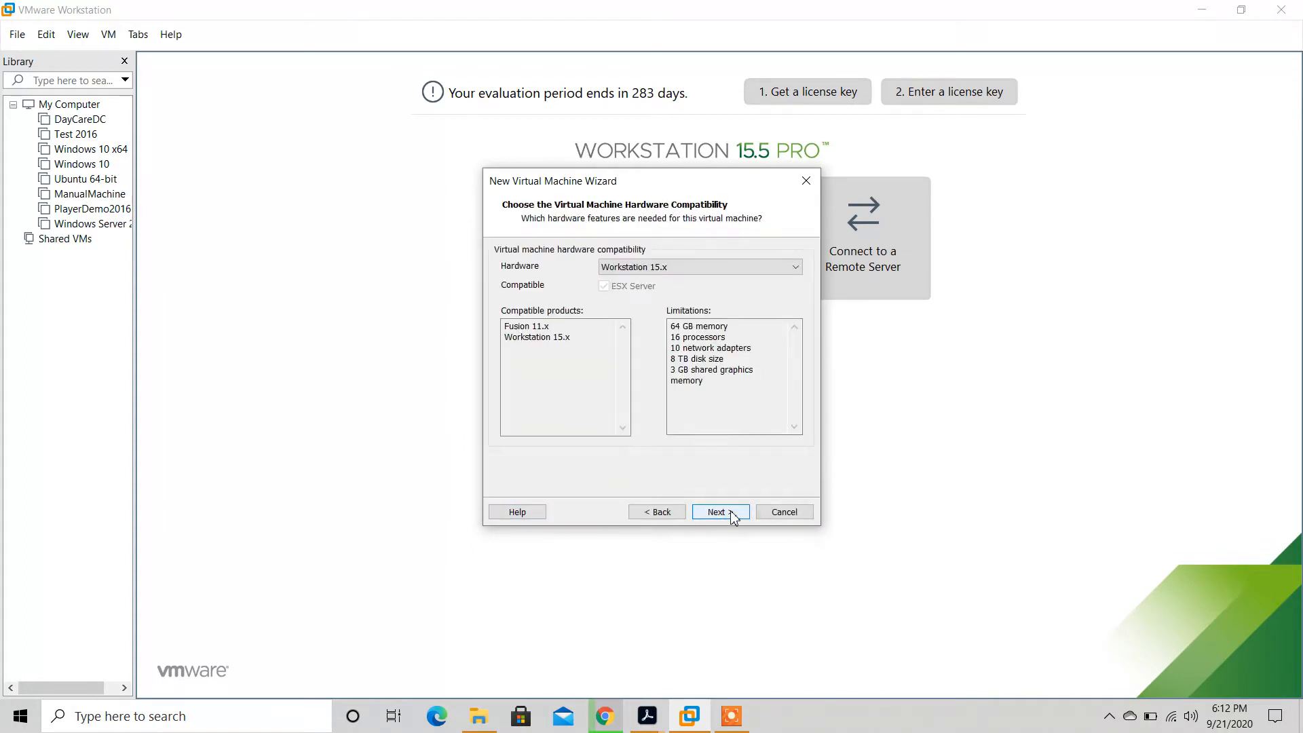
Step: Accept Workstation 15.x hardware compatibility and Microsoft Windows 10 as guest, with the option to install the operating system later
click(733, 516)
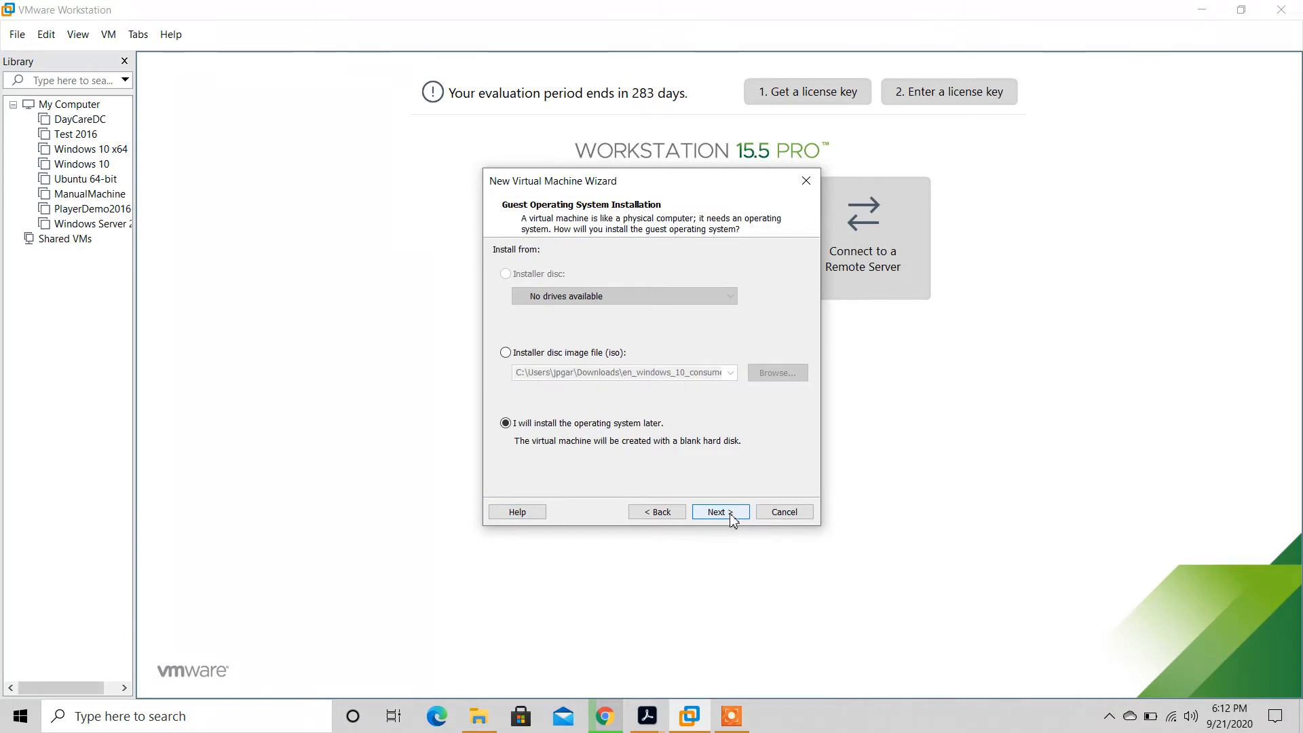
click(733, 516)
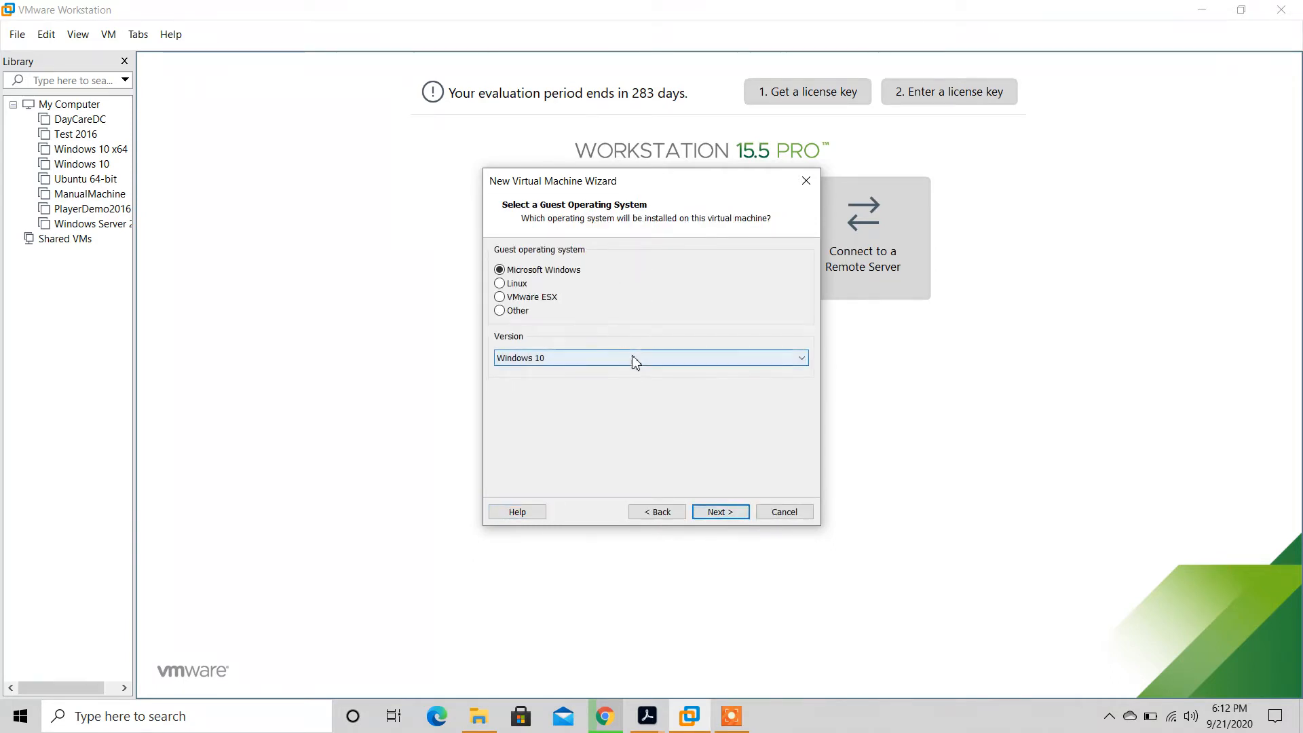
click(718, 513)
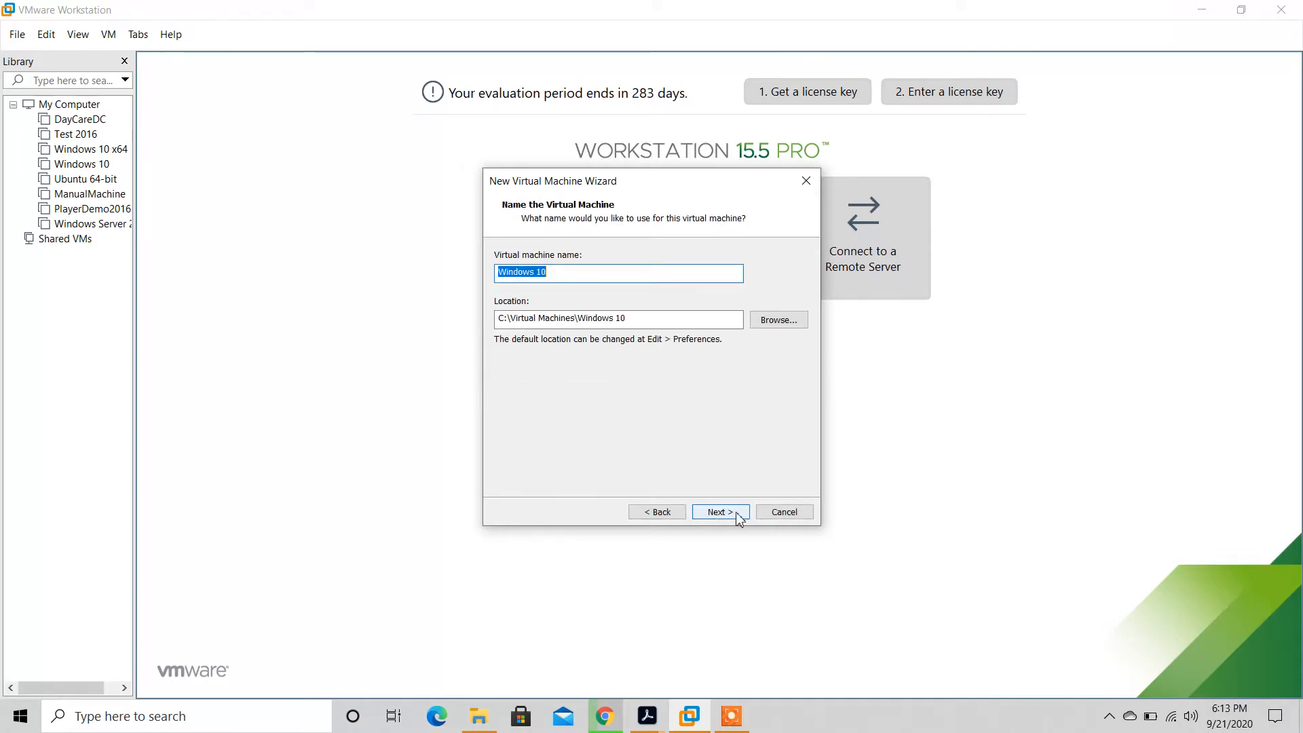
Step: Name the virtual machine ITT-116-WIN-WS1 and accept its matching location under C:\Virtual Machines
click(714, 511)
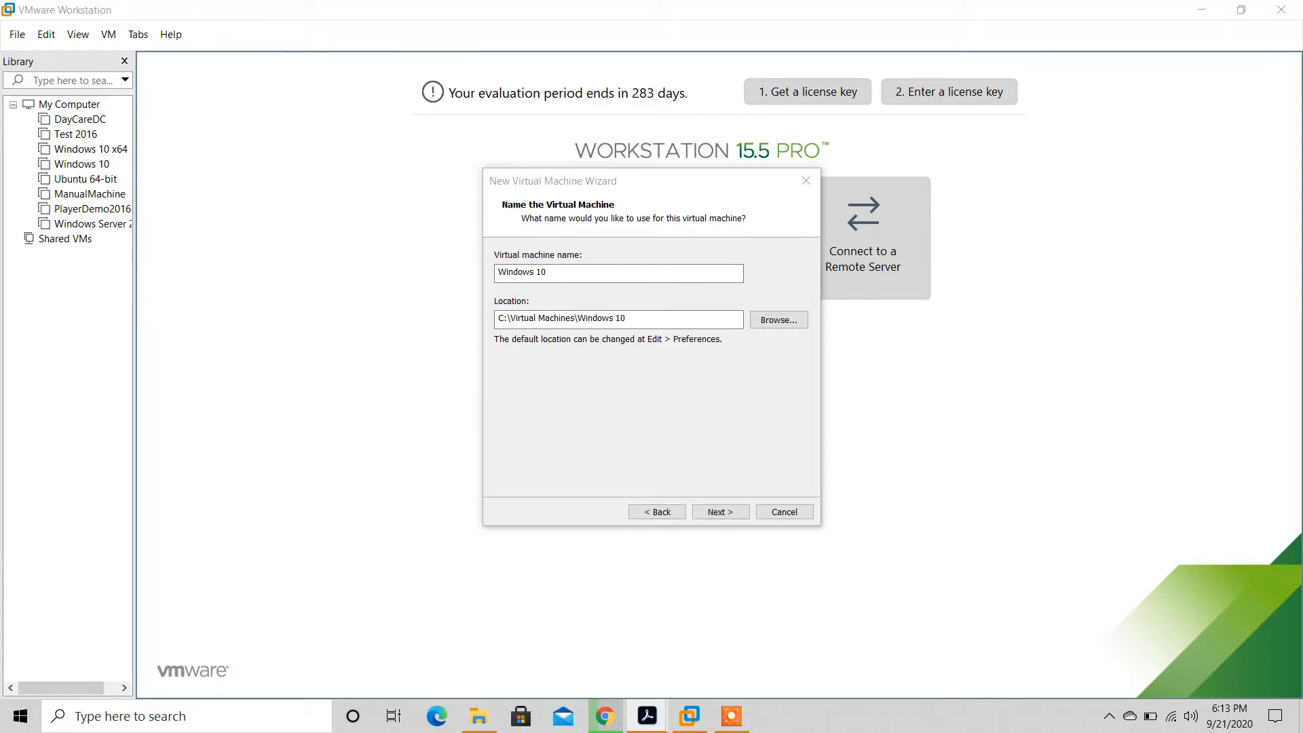
drag(562, 273, 372, 278)
key(BackSpace)
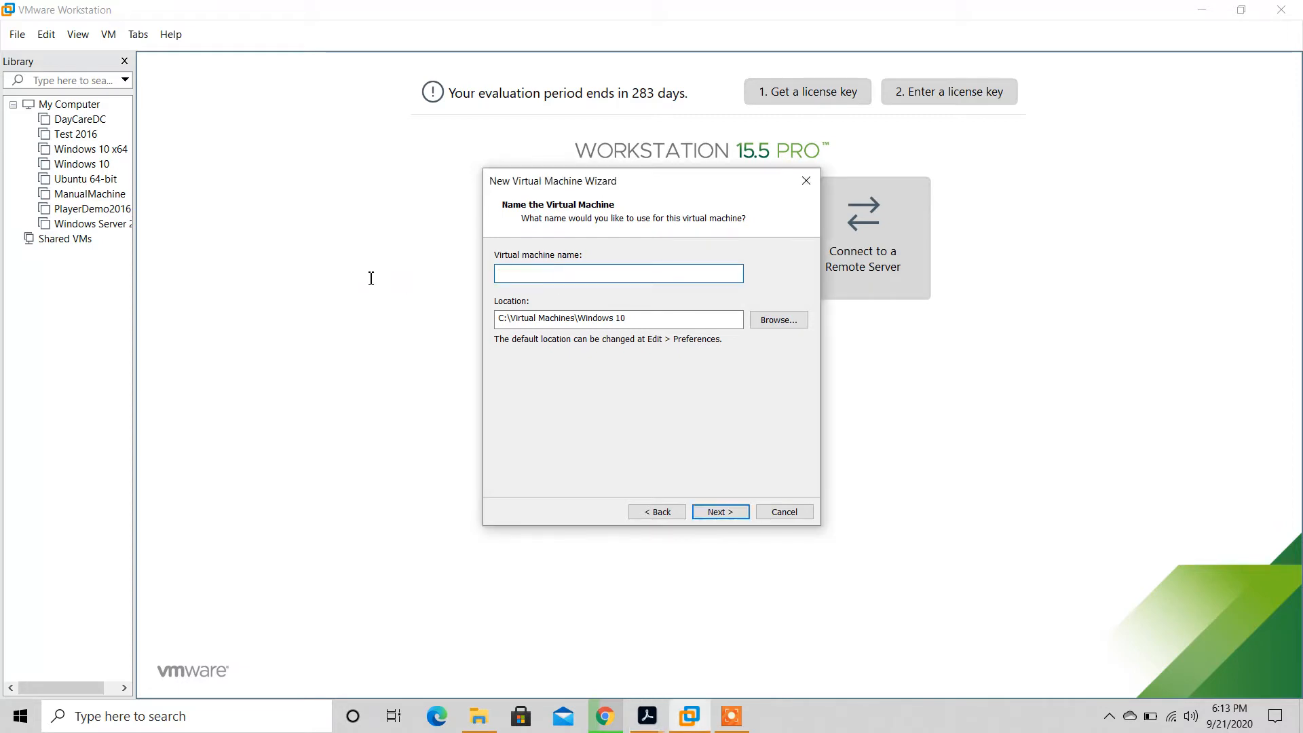
text(ITT-116-)
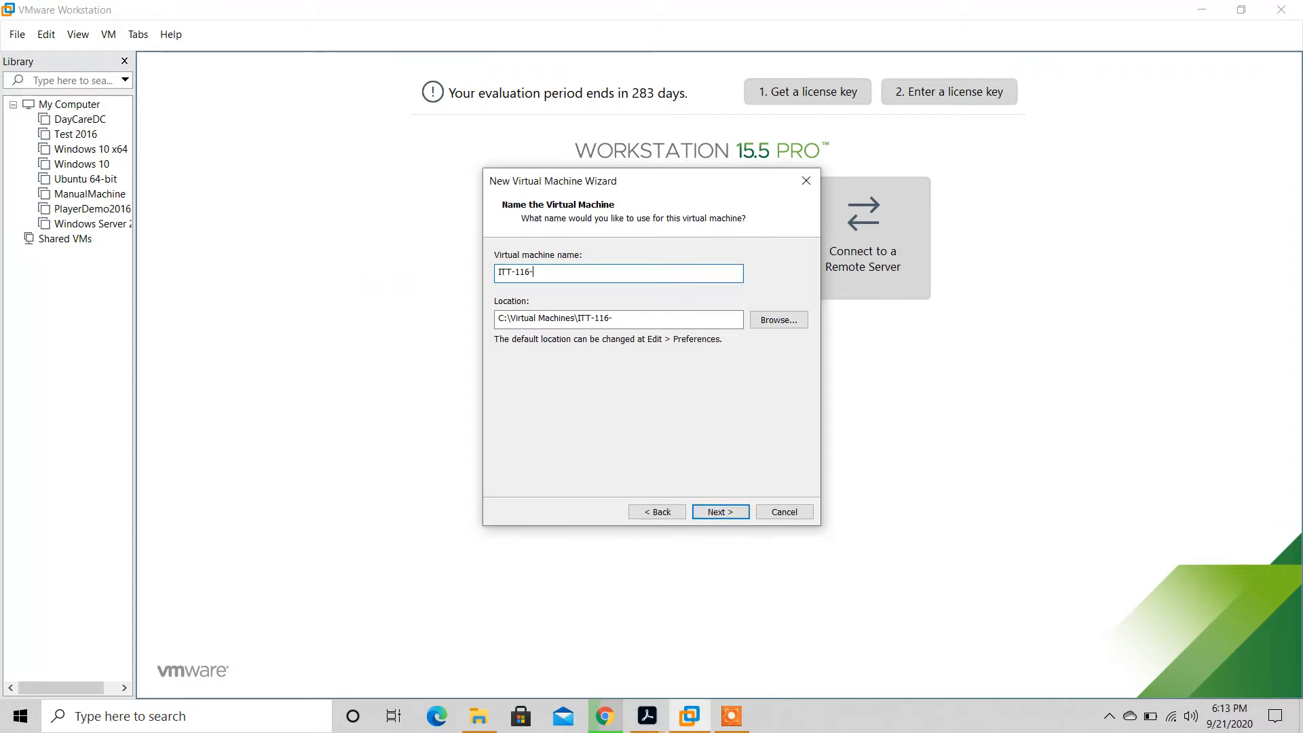
text(WIN-WS1)
click(745, 512)
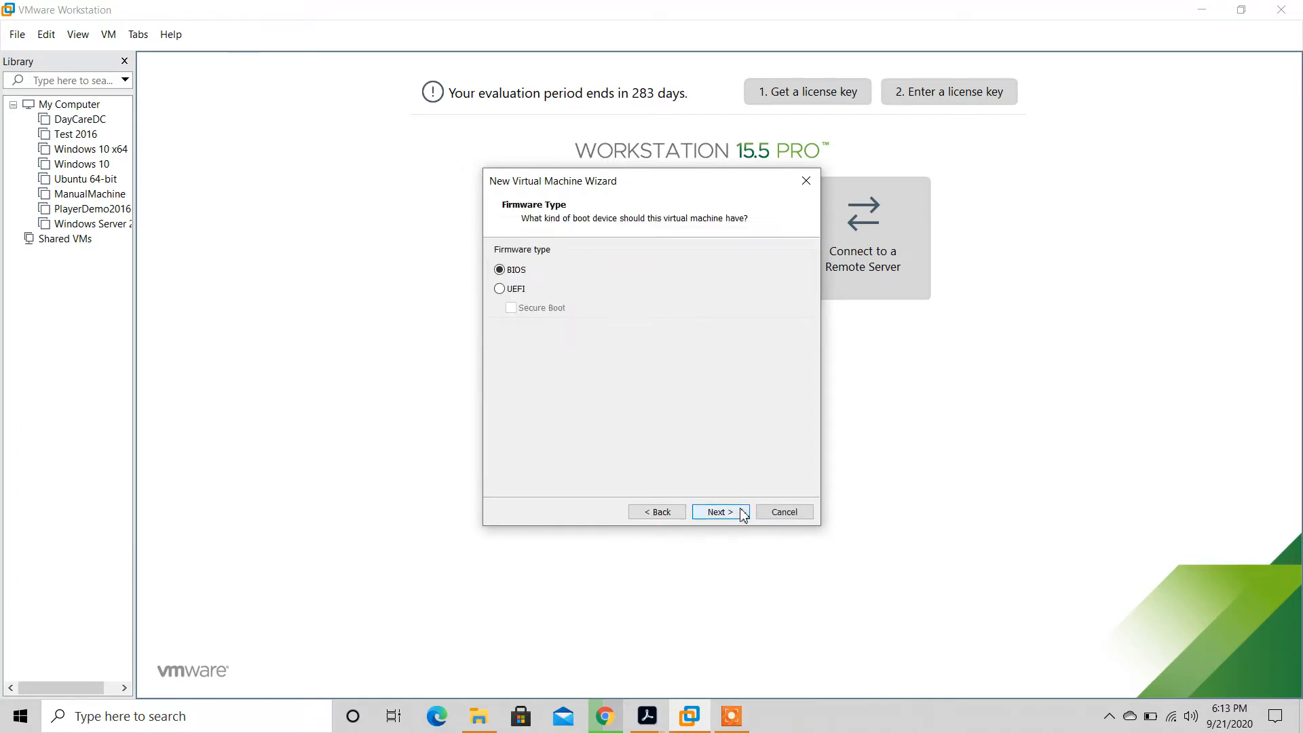
Step: Accept the BIOS firmware type and set the number of processors to 2 with 2 cores per processor
key(alt+Tab)
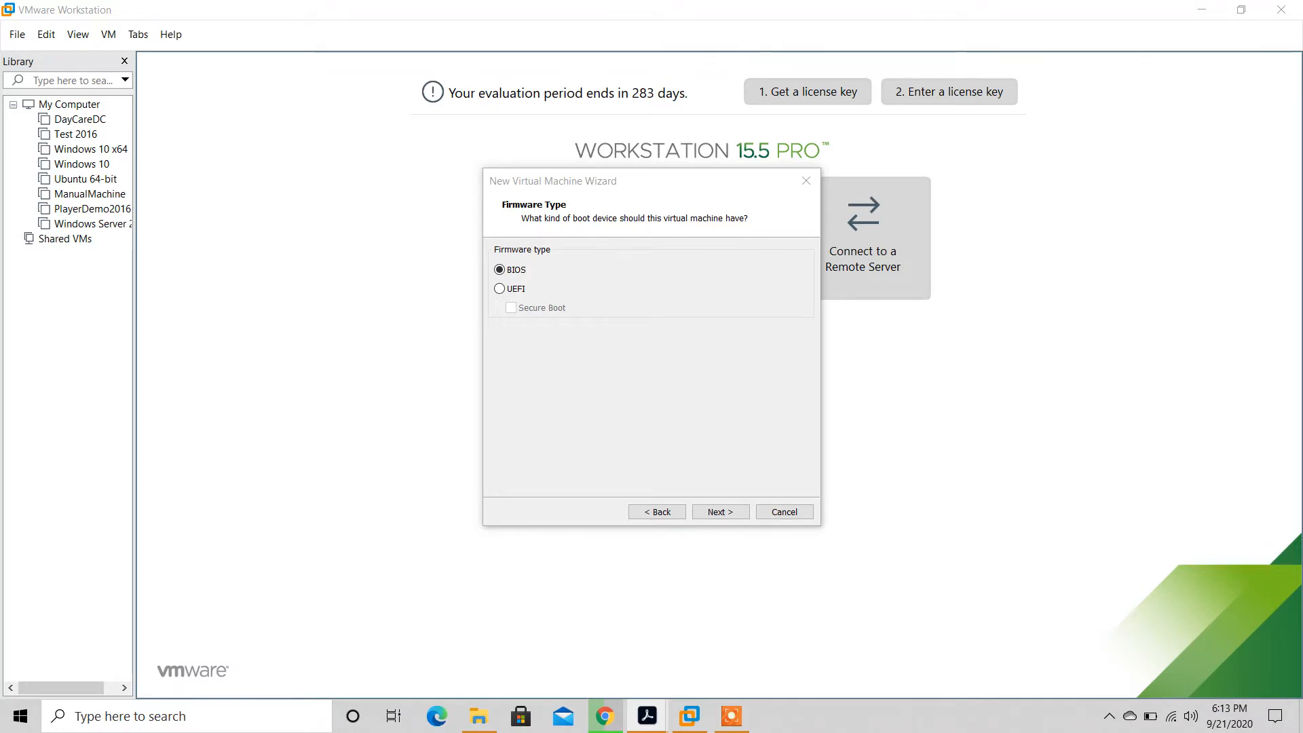
click(729, 517)
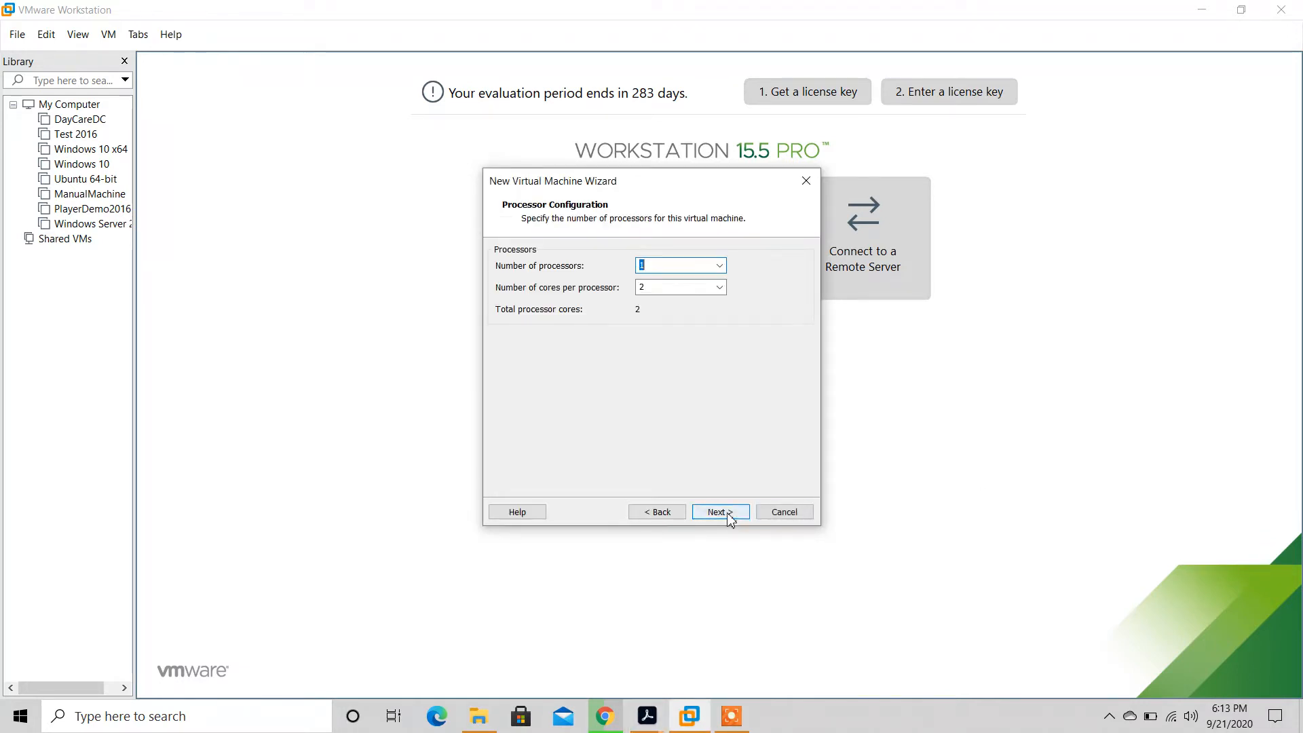
text(2)
click(721, 512)
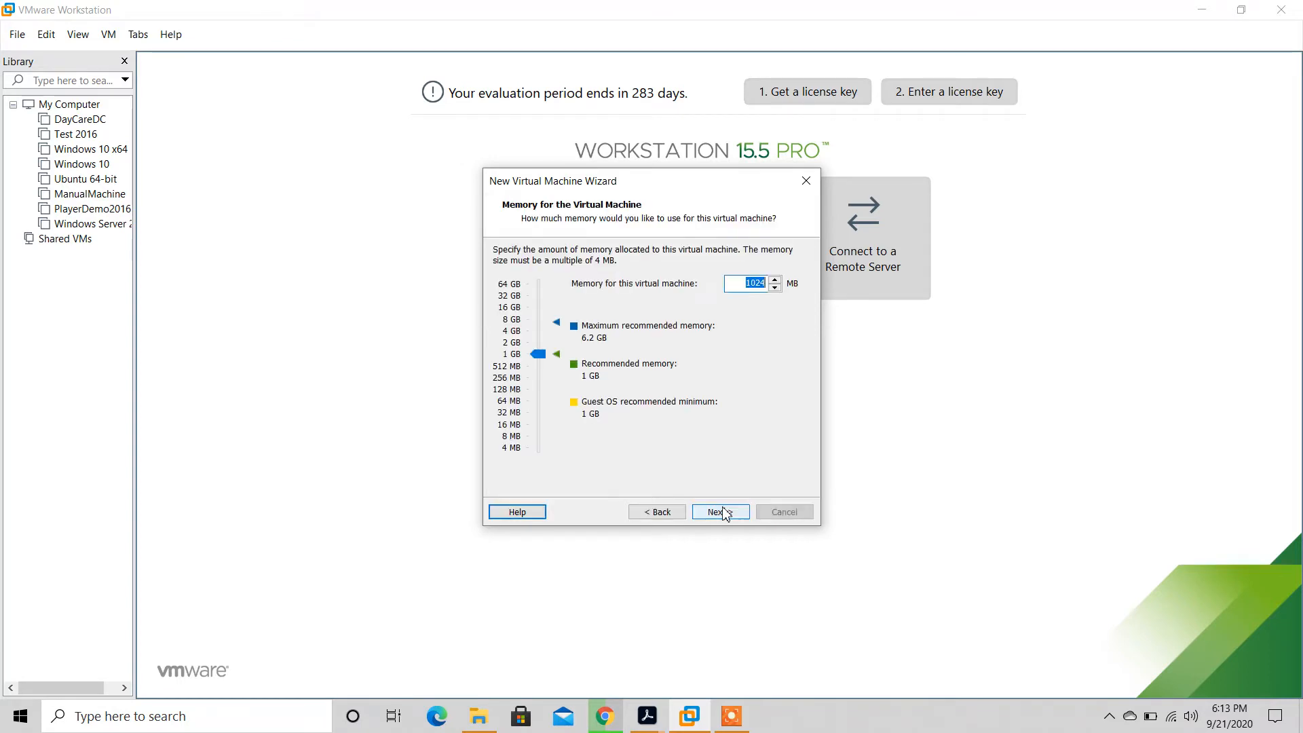
Step: Allocate 2192 MB of memory to the virtual machine
click(539, 356)
drag(541, 360, 541, 349)
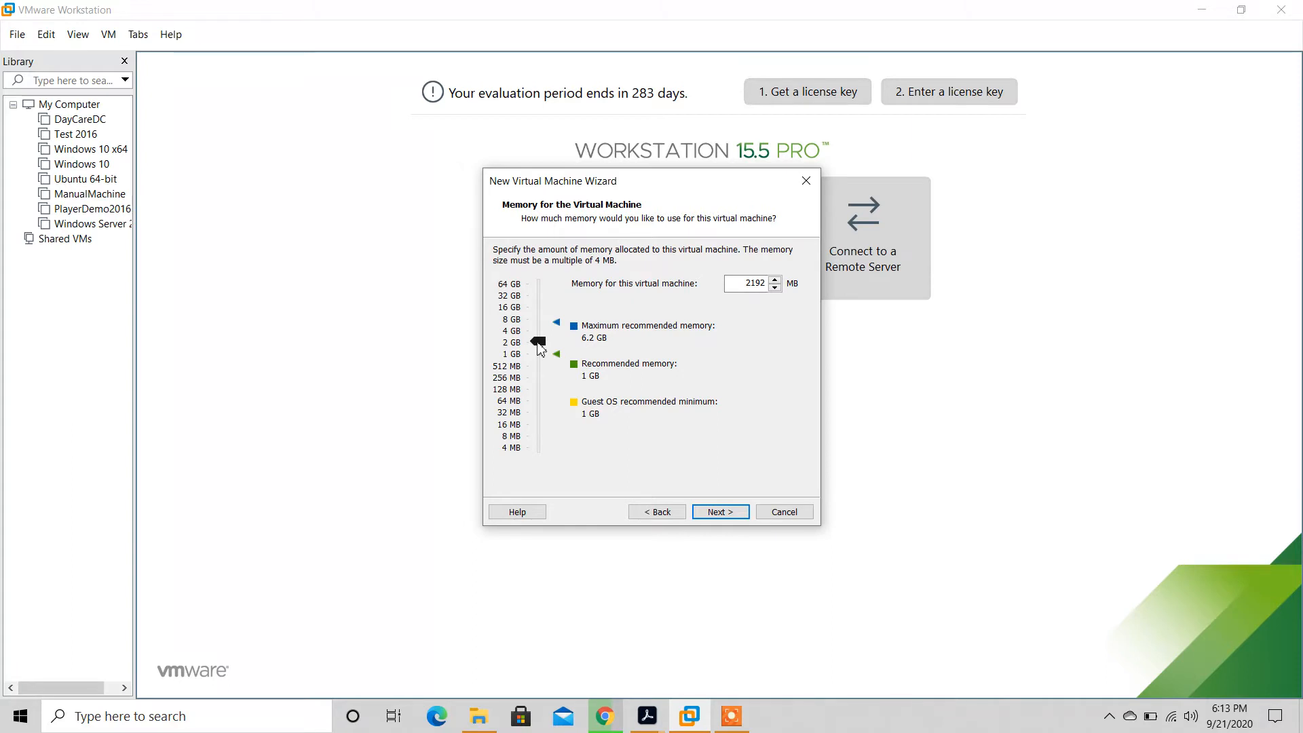
key(alt+Tab)
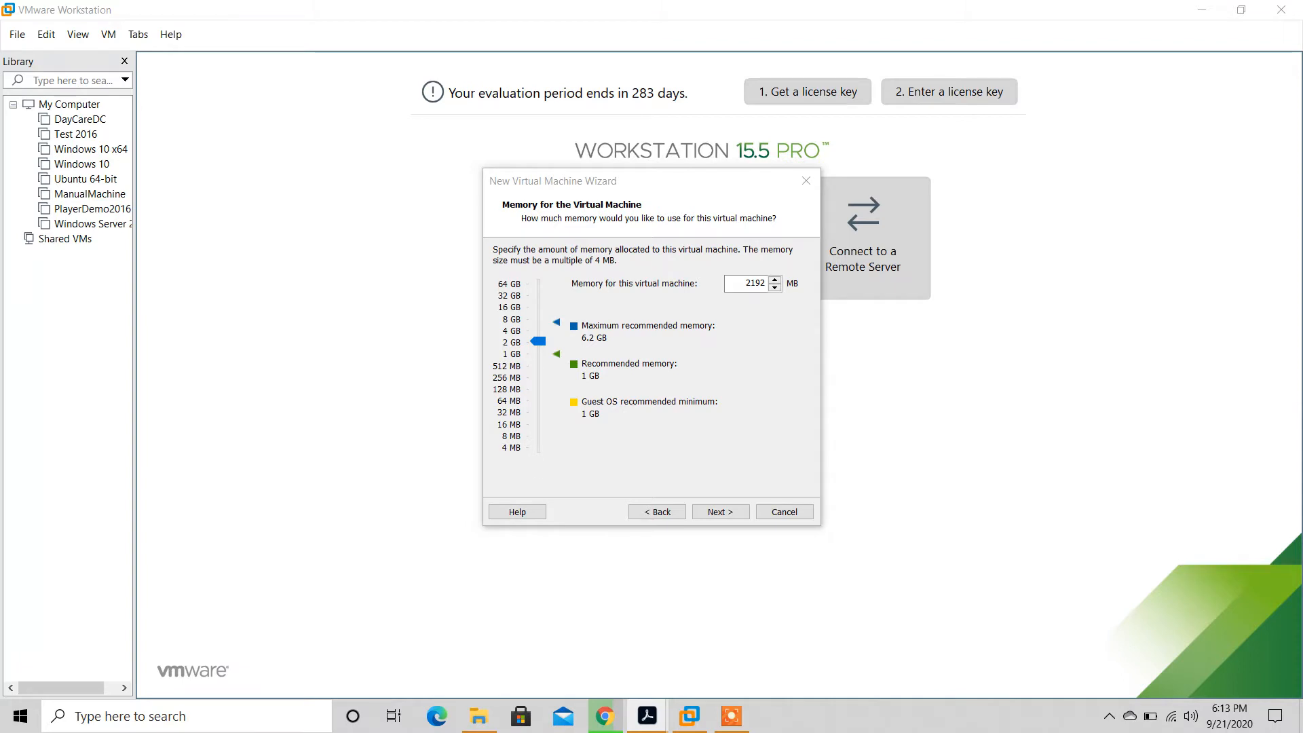
click(721, 516)
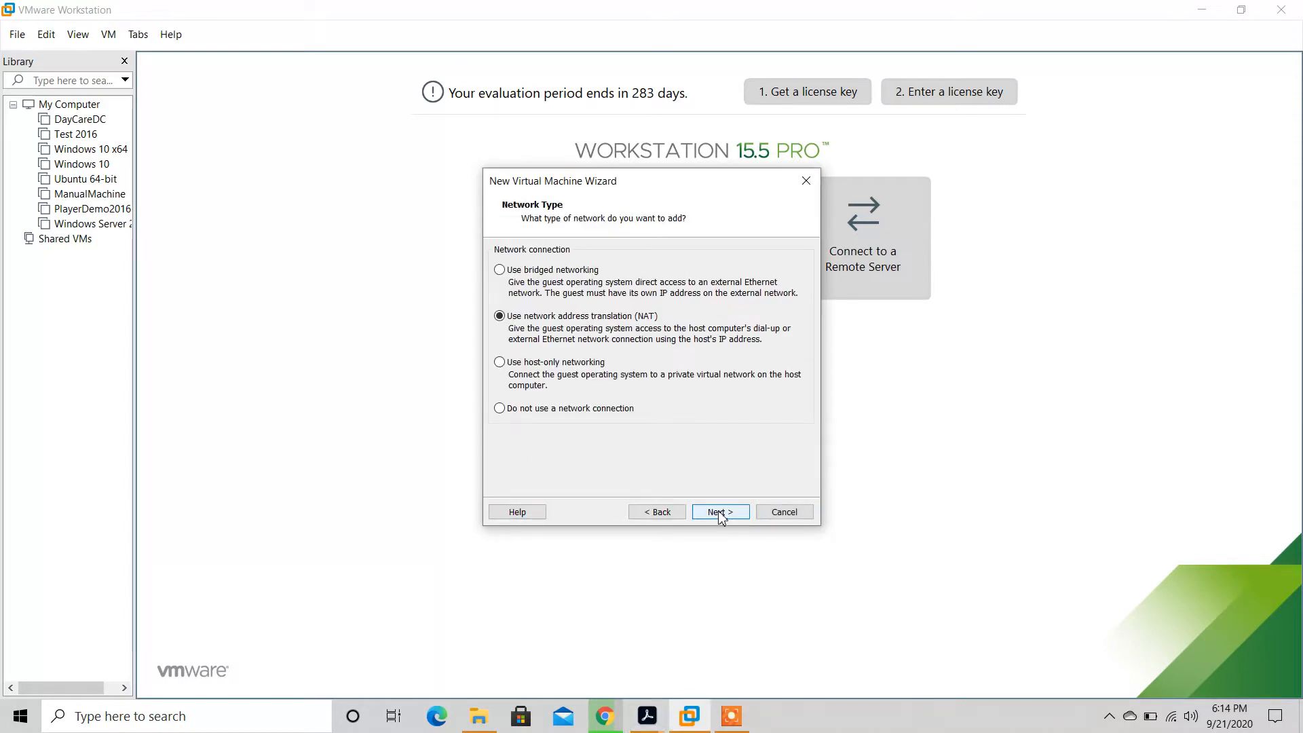
Step: Accept NAT networking and the LSI Logic SAS controller, and choose NVMe as the virtual disk type
click(721, 516)
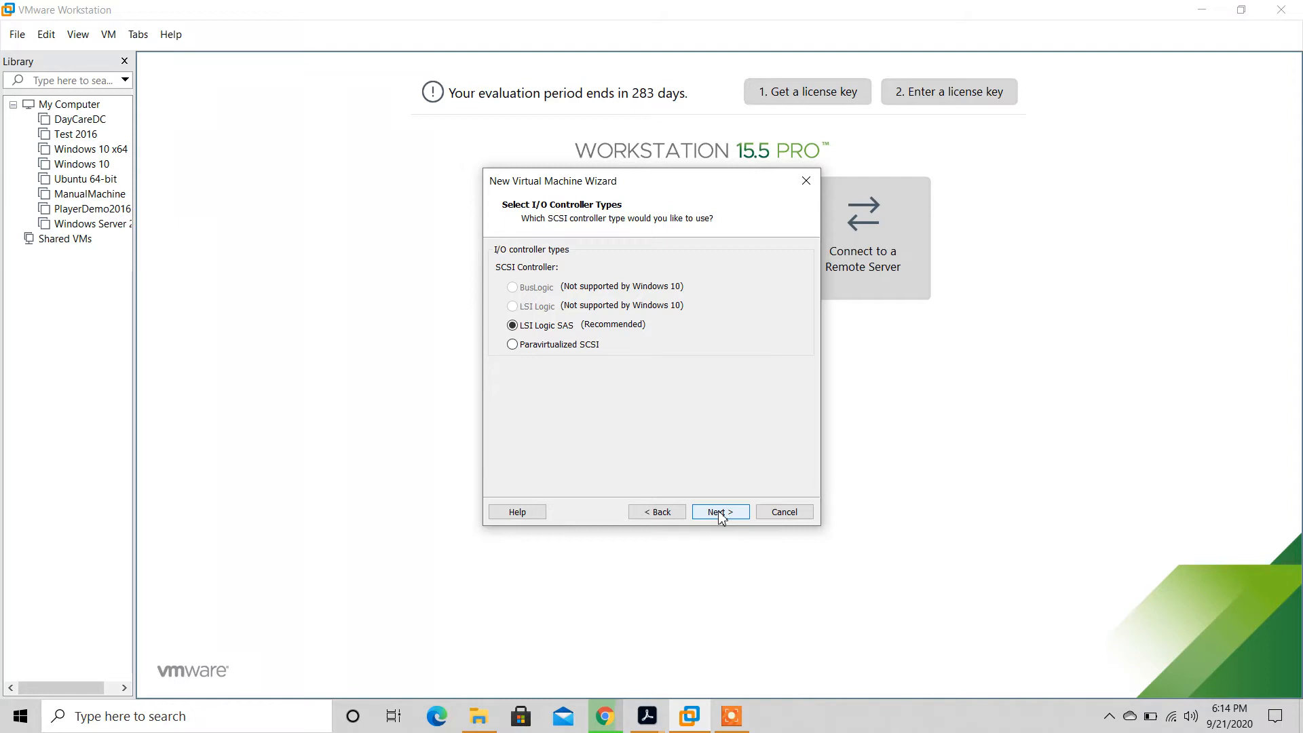
click(721, 516)
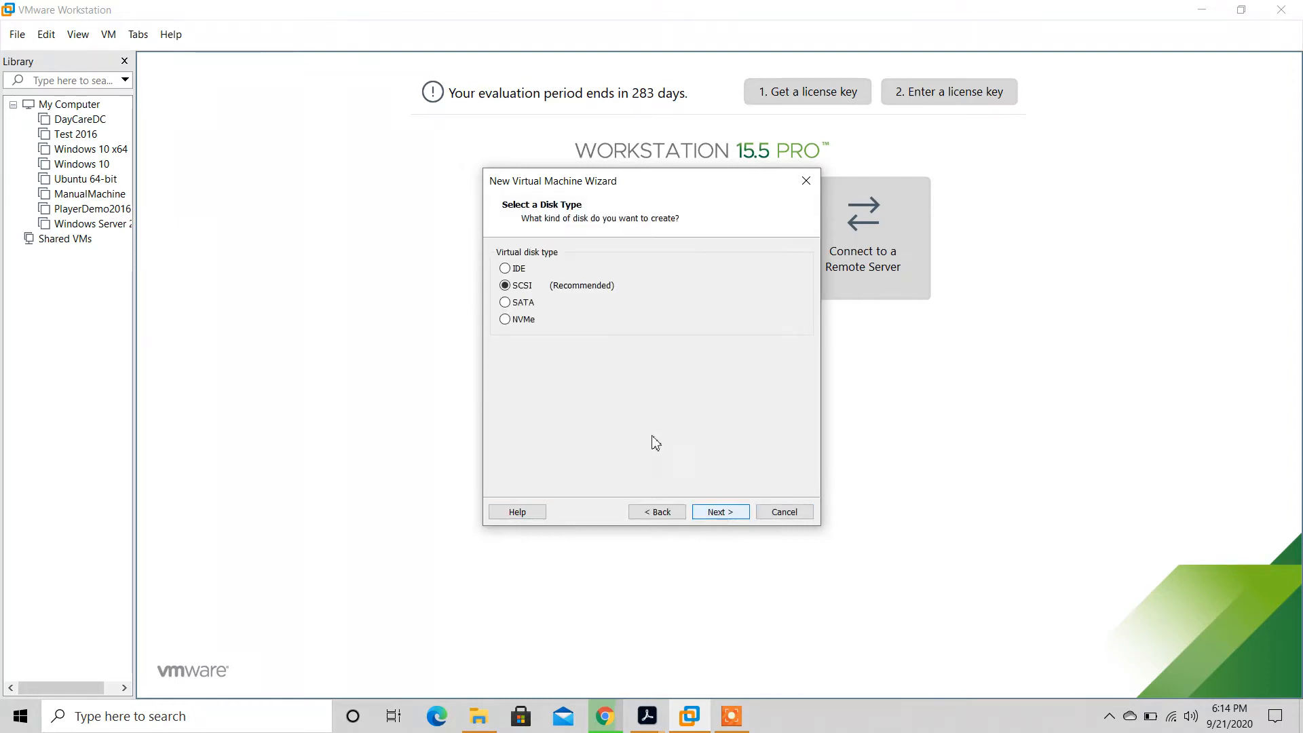
click(526, 319)
click(721, 513)
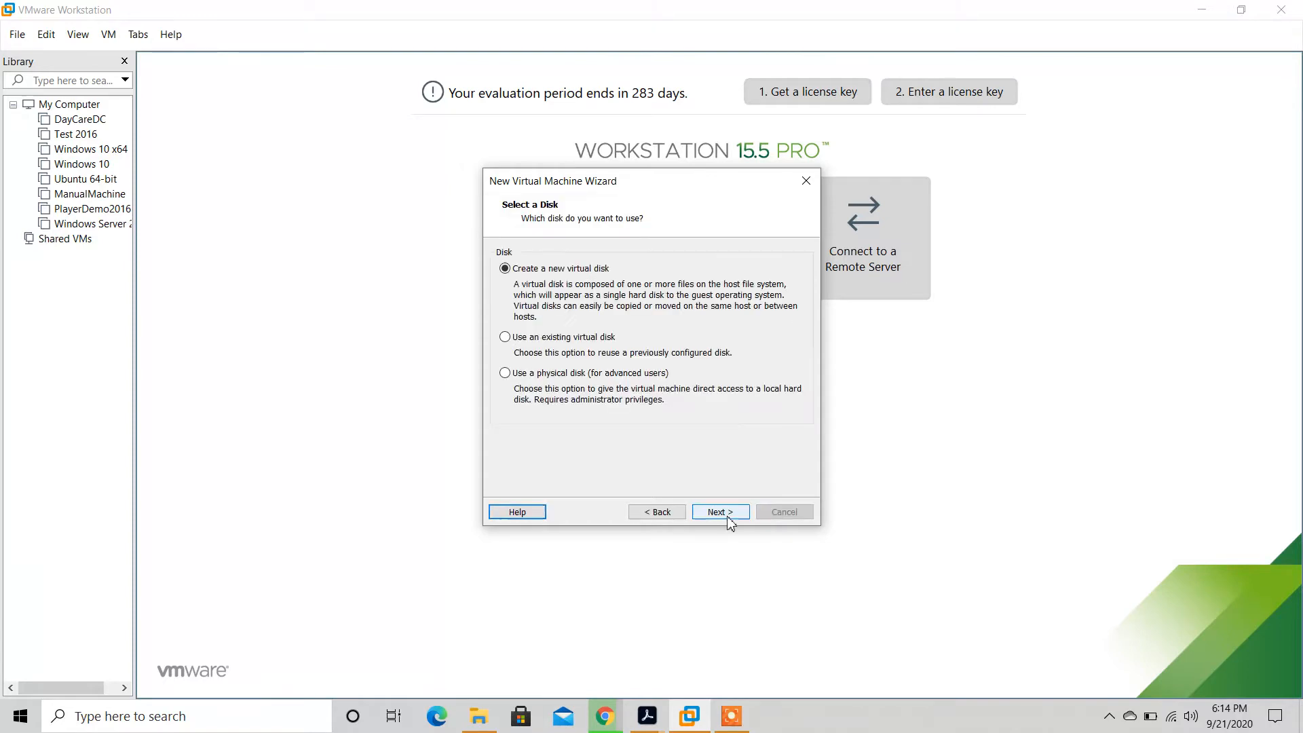
Step: Create a new virtual disk of 57 GB stored as a single file, accepting the default disk file
key(alt+Tab)
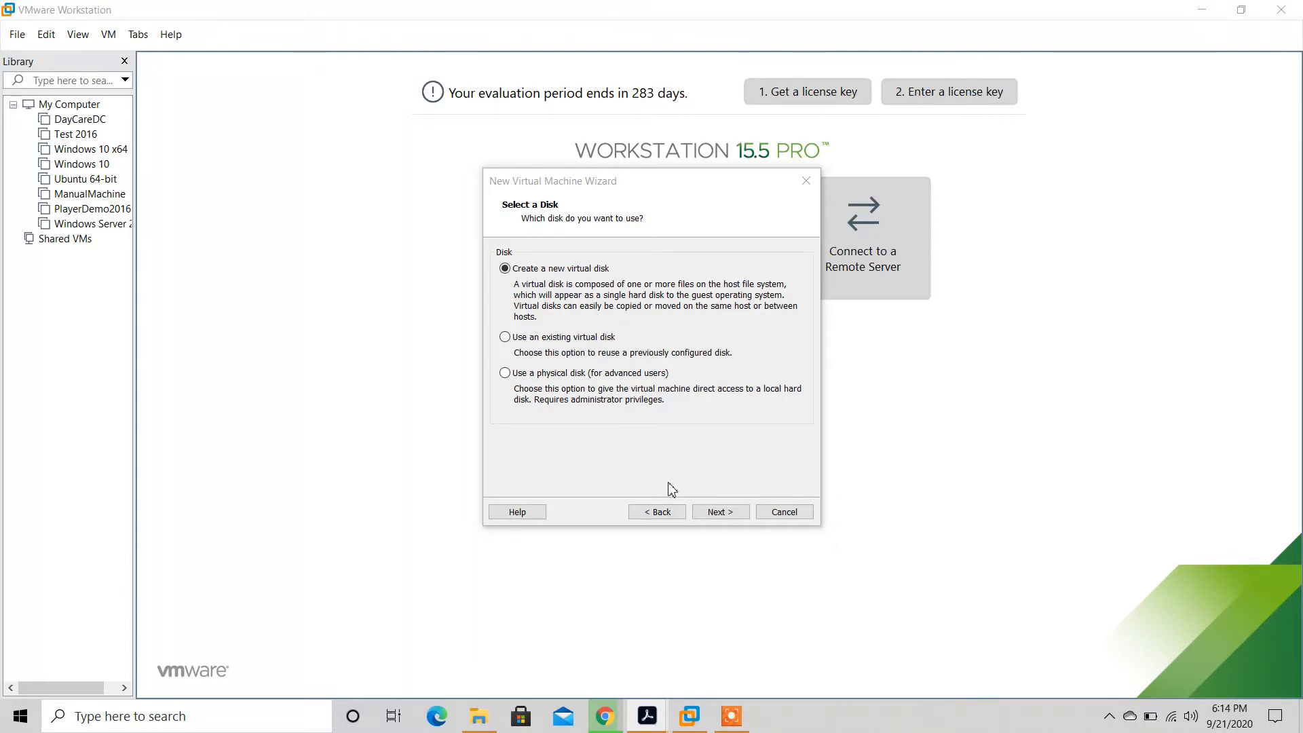
click(714, 515)
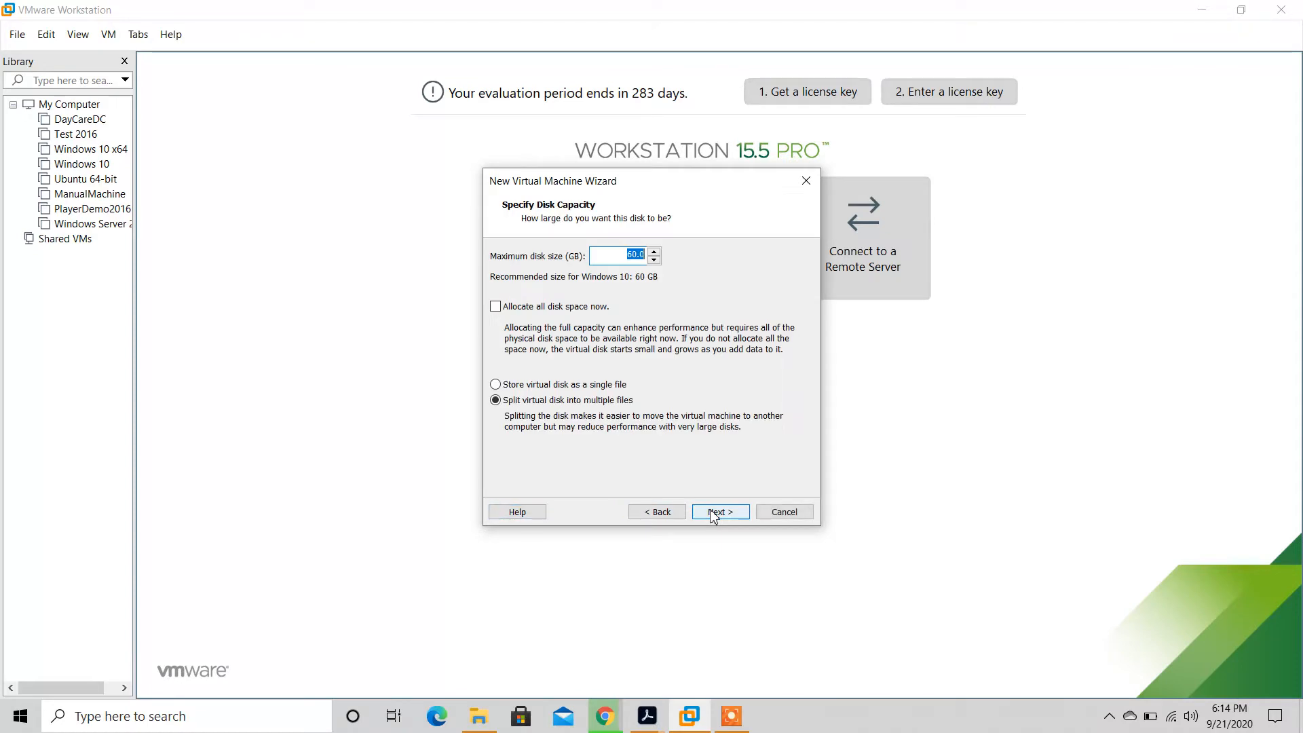
text(57)
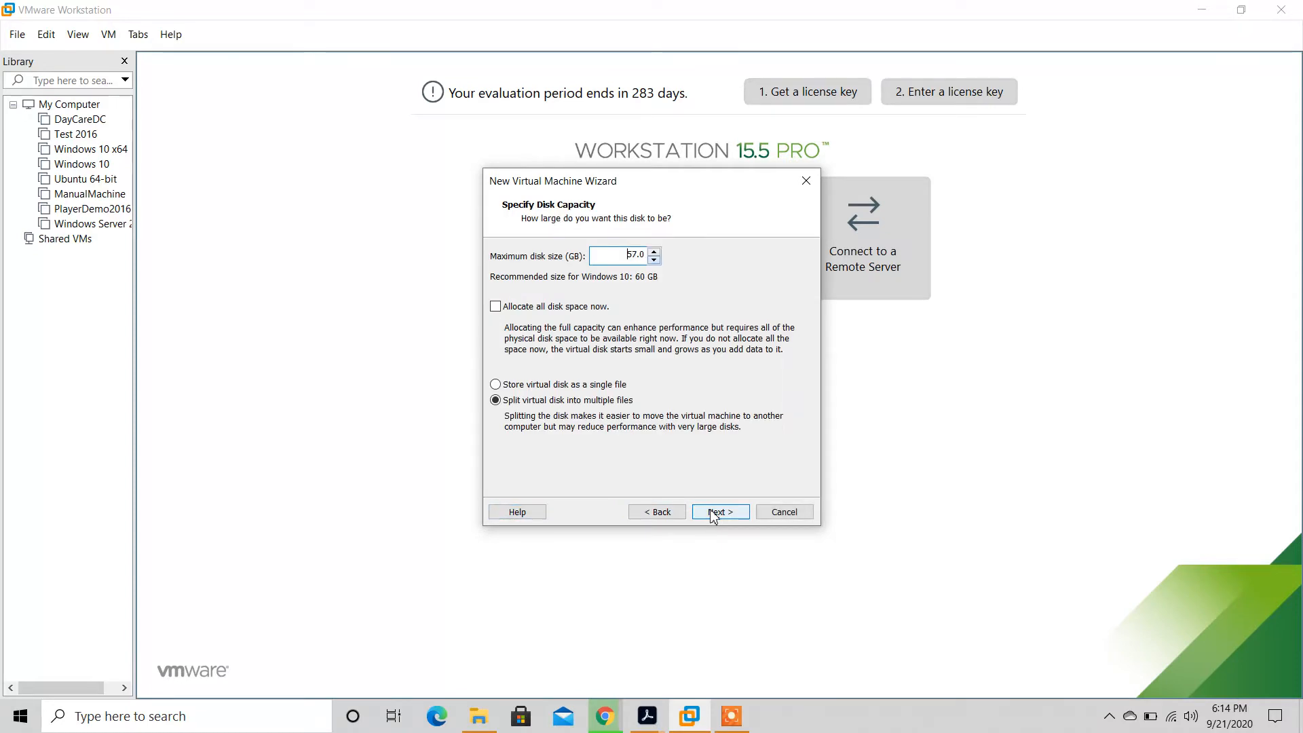
click(574, 386)
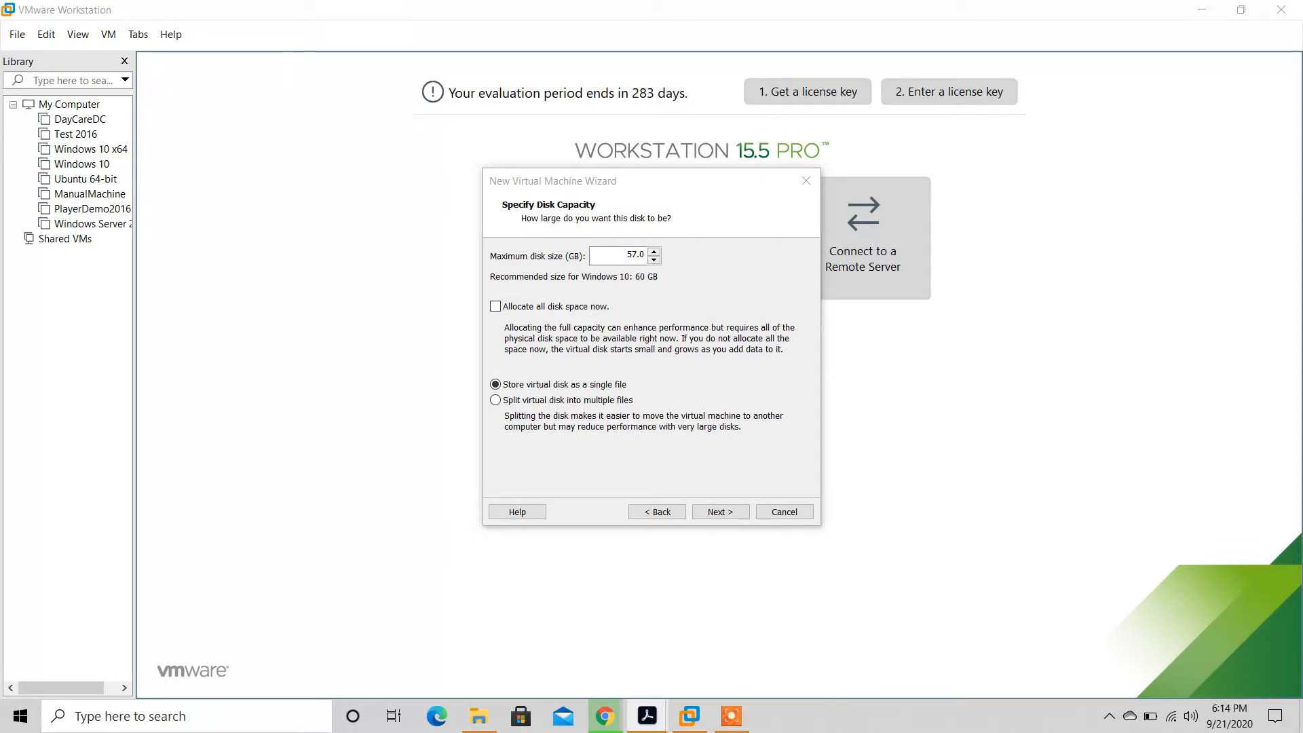
click(721, 513)
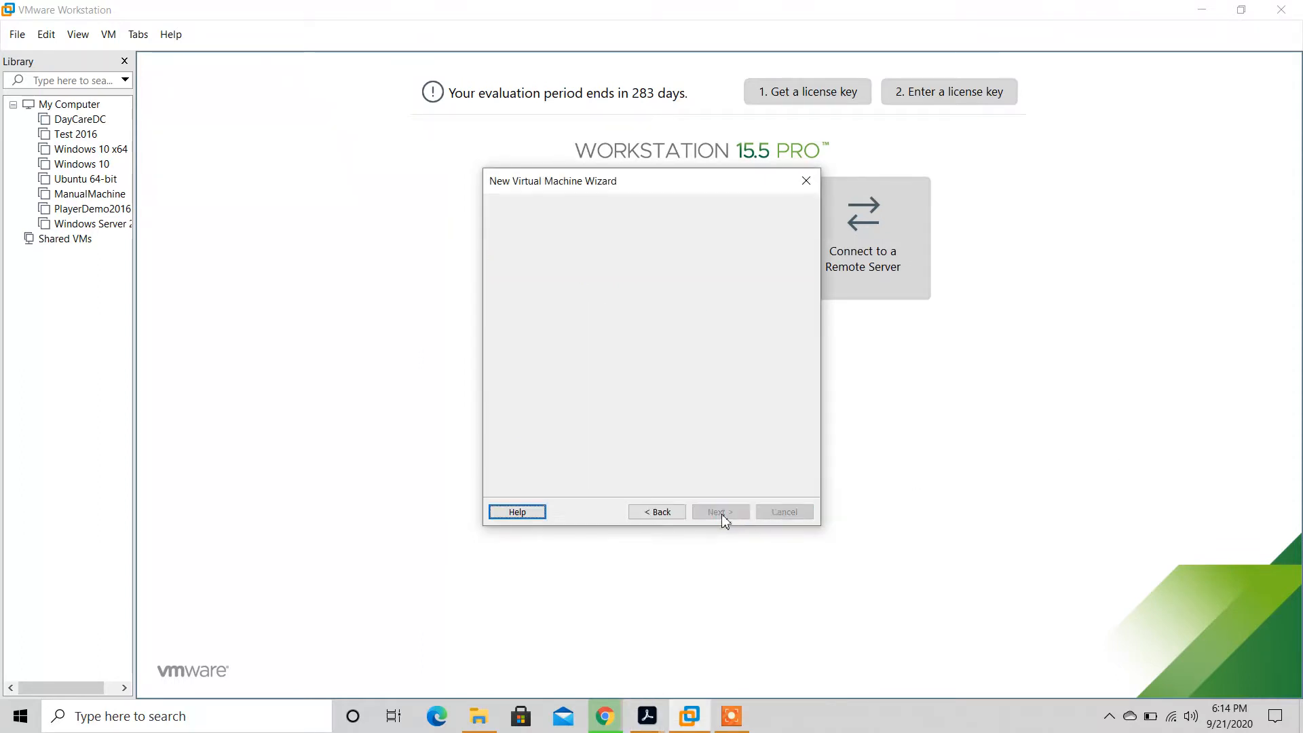
click(721, 513)
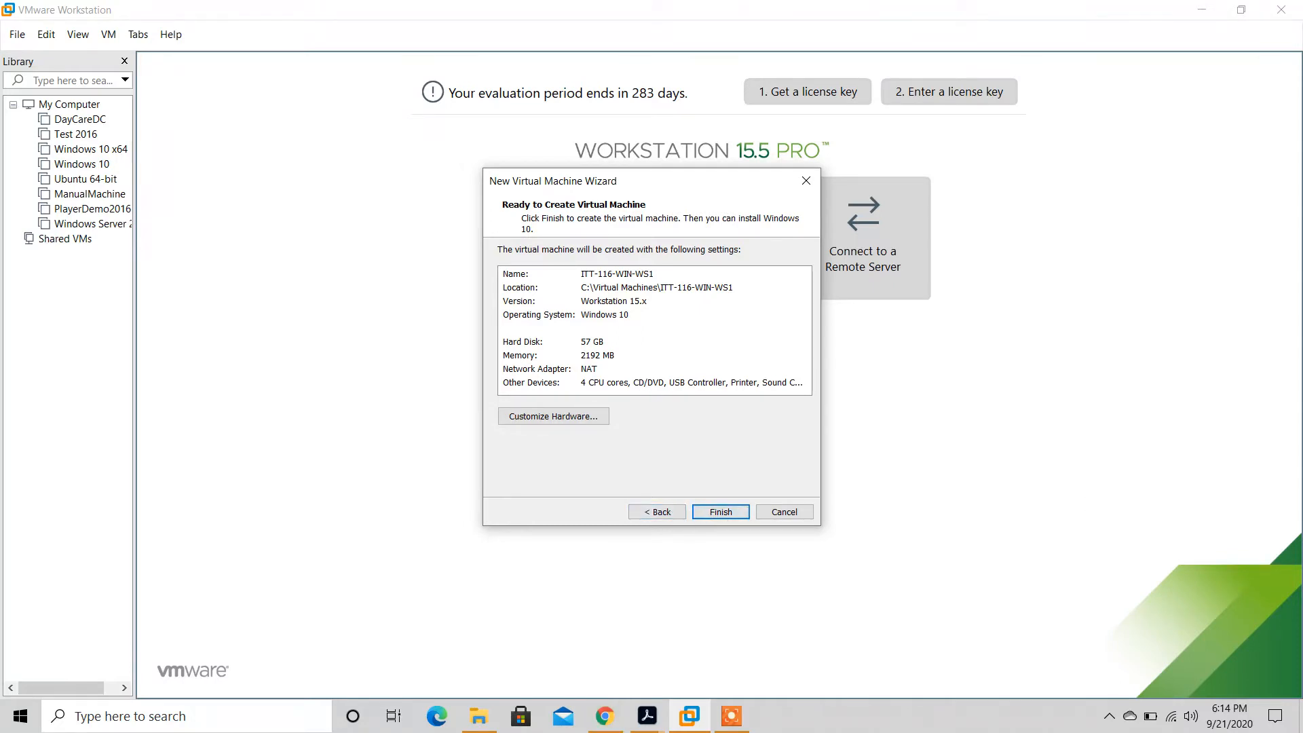
Step: Customize the virtual machine's hardware by adding a second network adapter
key(alt+Tab)
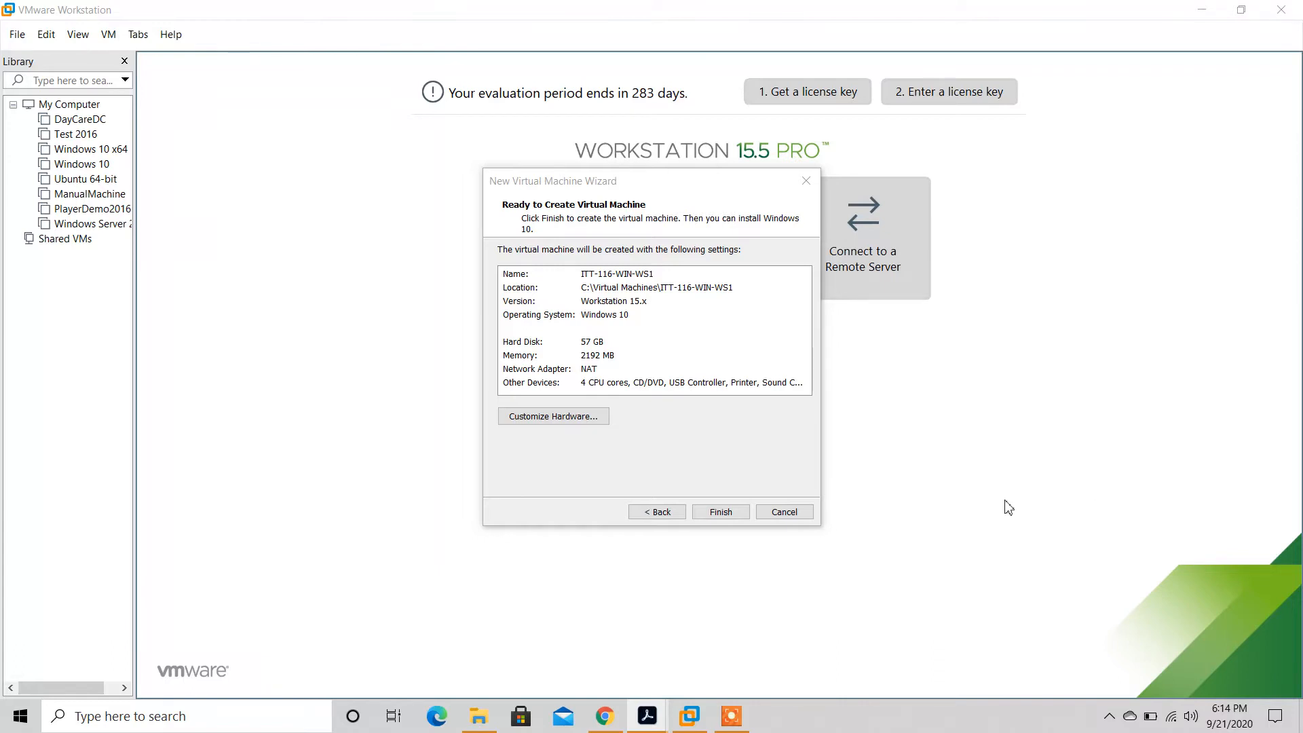
click(563, 420)
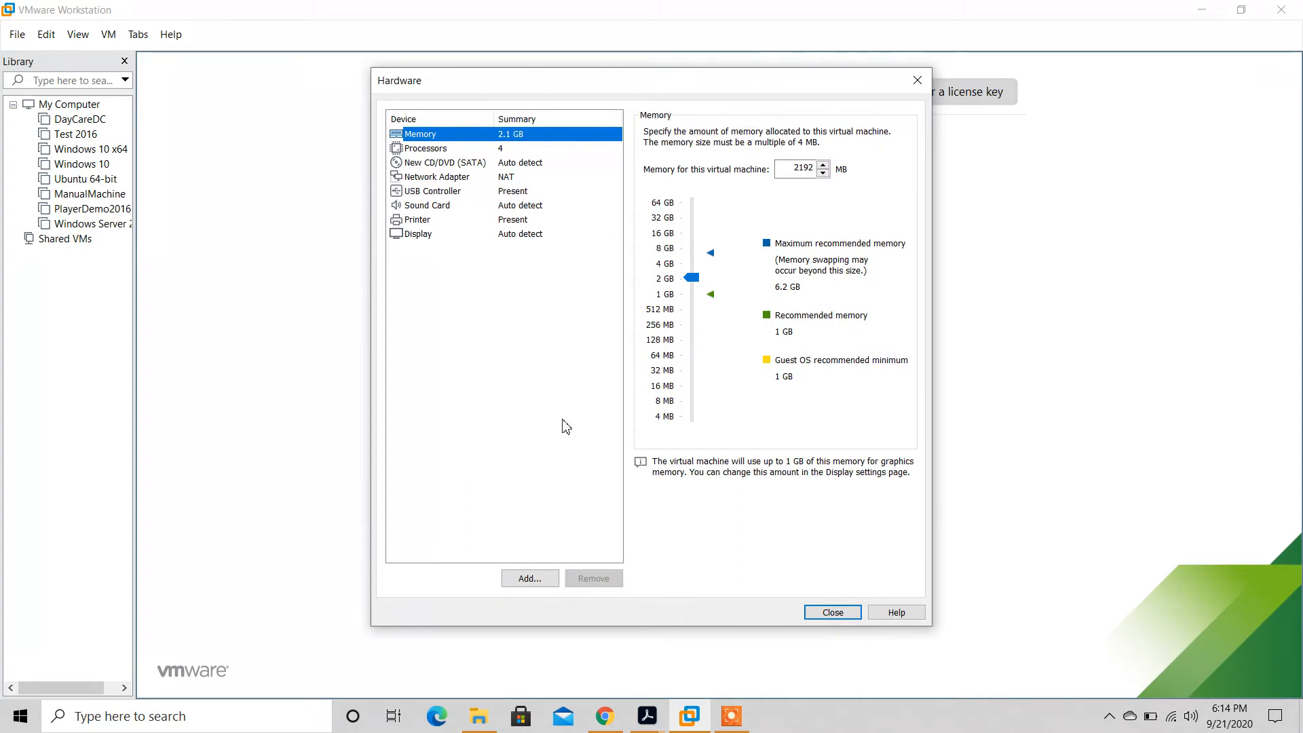
click(547, 579)
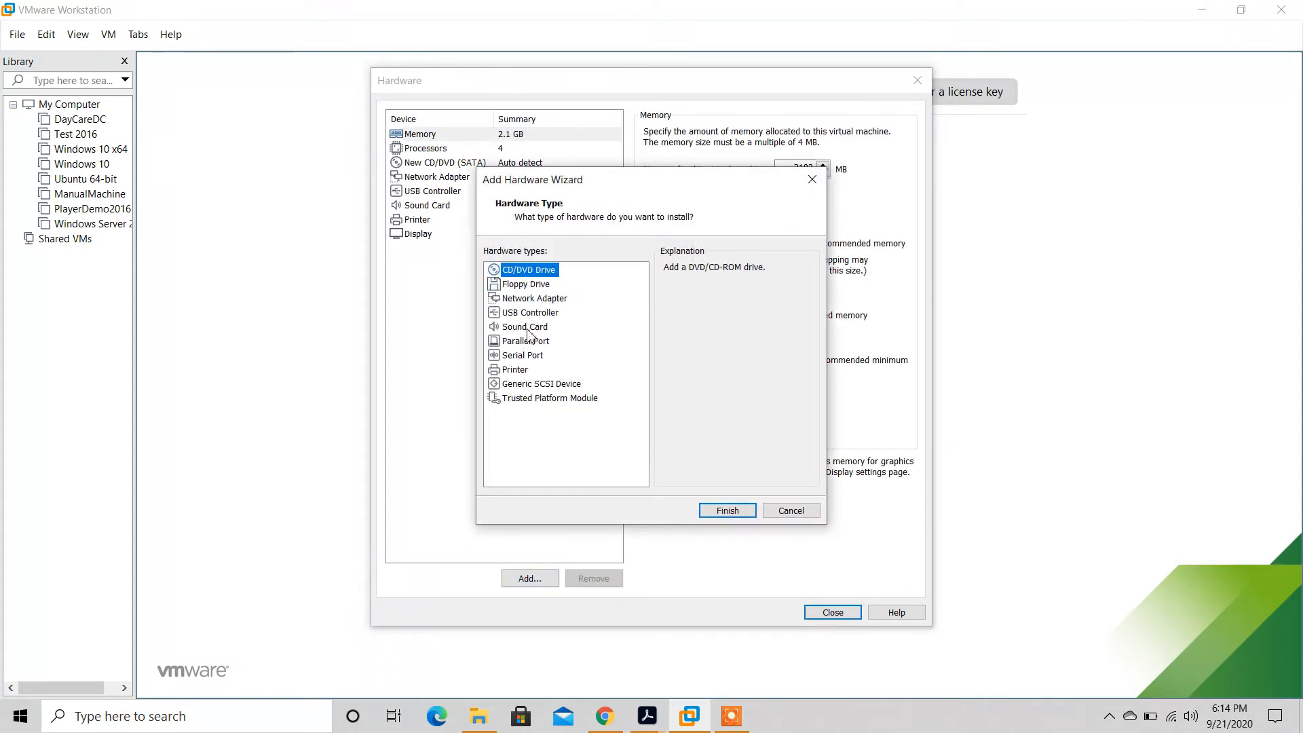
click(531, 300)
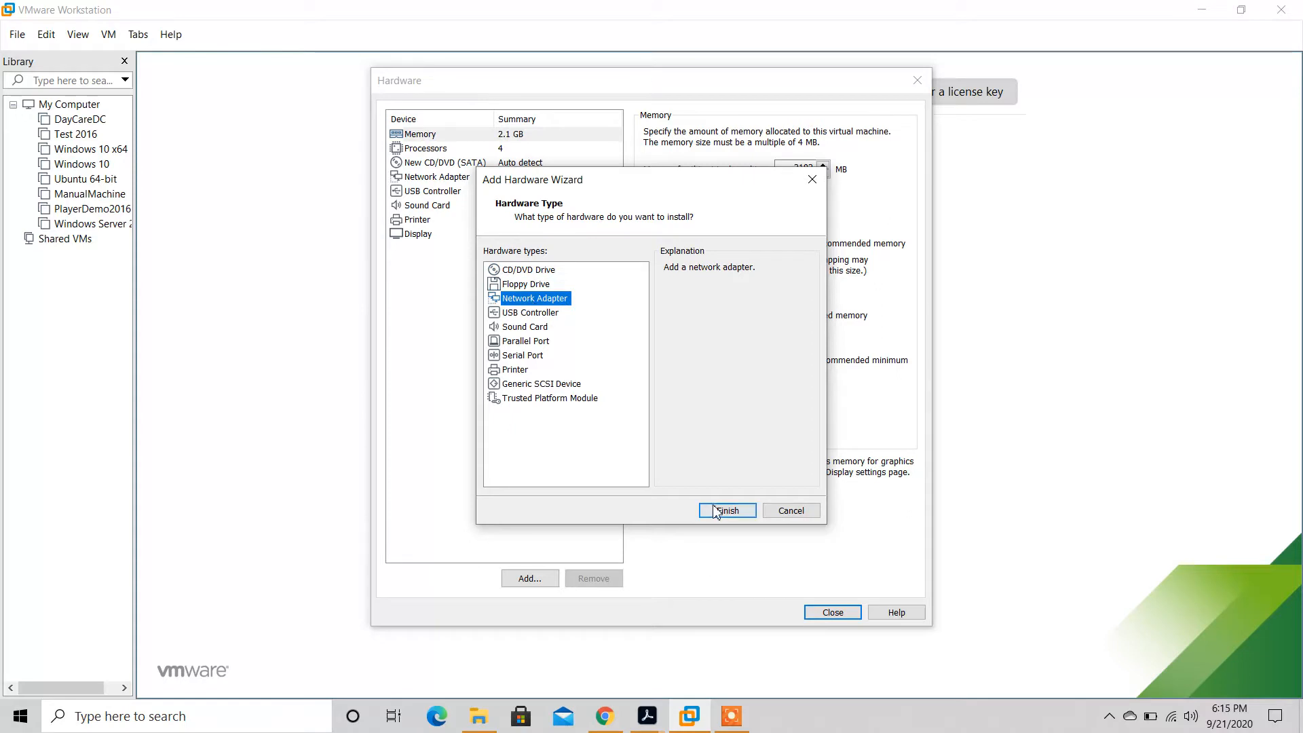
click(721, 511)
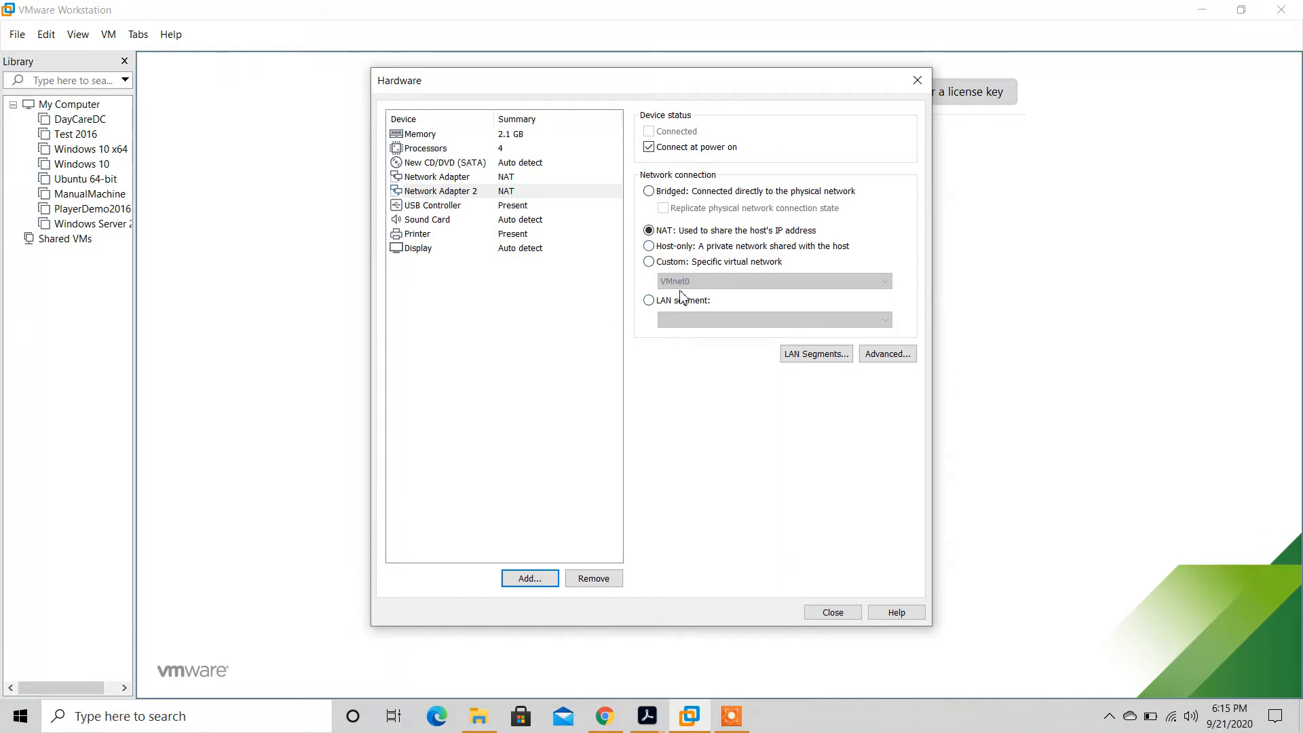
Step: Connect the second network adapter to the custom virtual network GCUAirGap
click(683, 263)
click(687, 281)
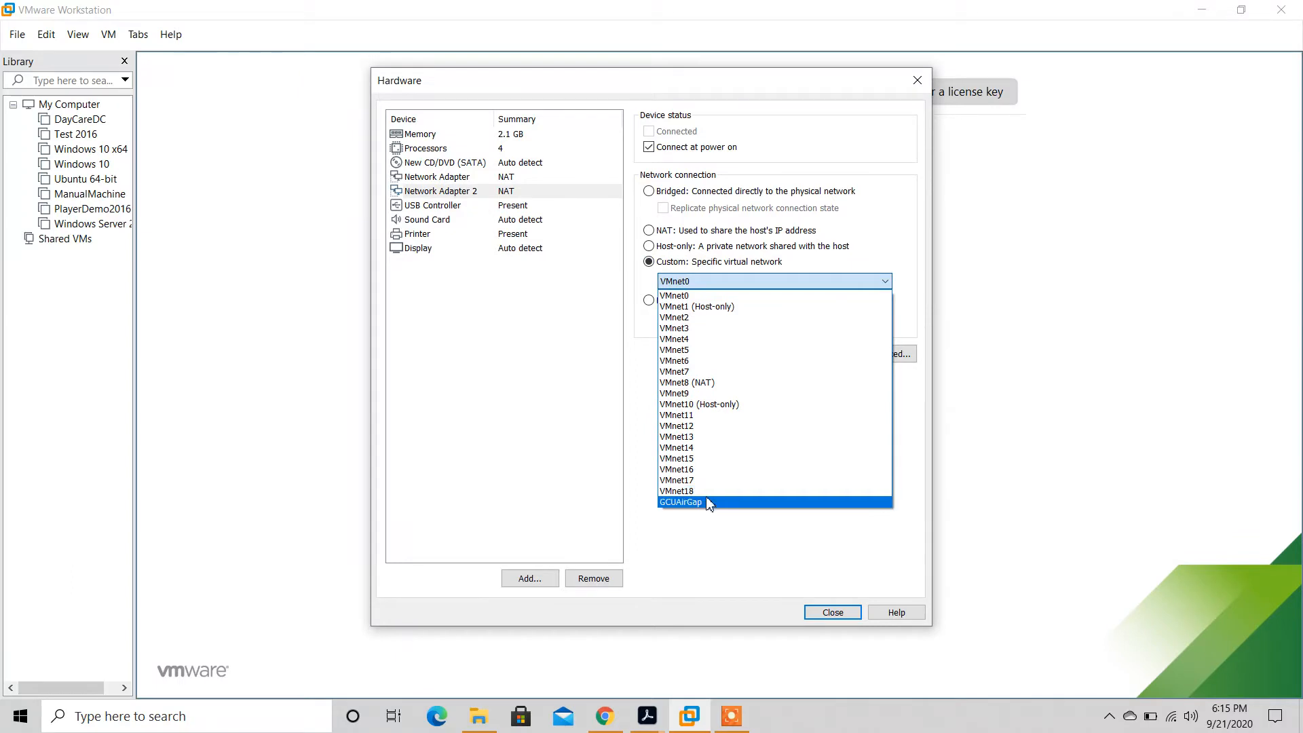
click(709, 504)
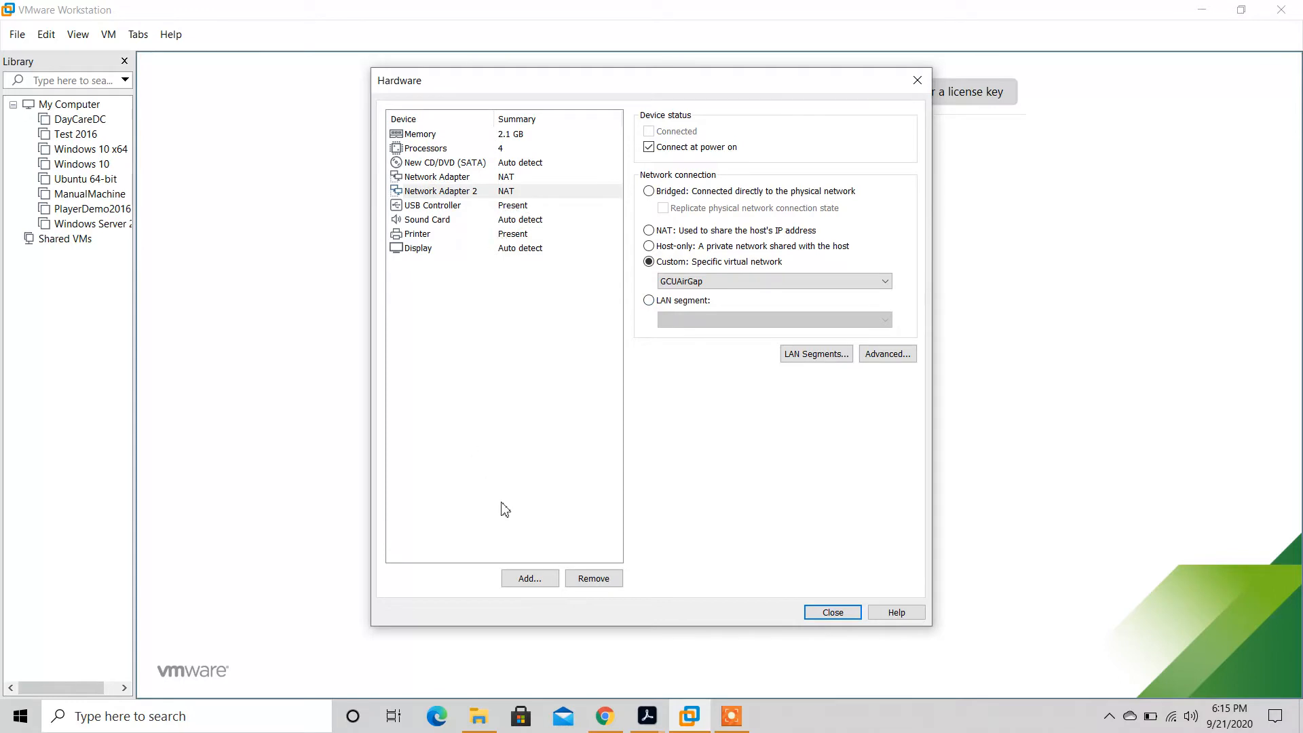
Step: Add a CD/DVD drive that uses the Windows 10 consumer edition version 1809 ISO dated 6/3/2020 from the Downloads folder
click(542, 581)
click(544, 581)
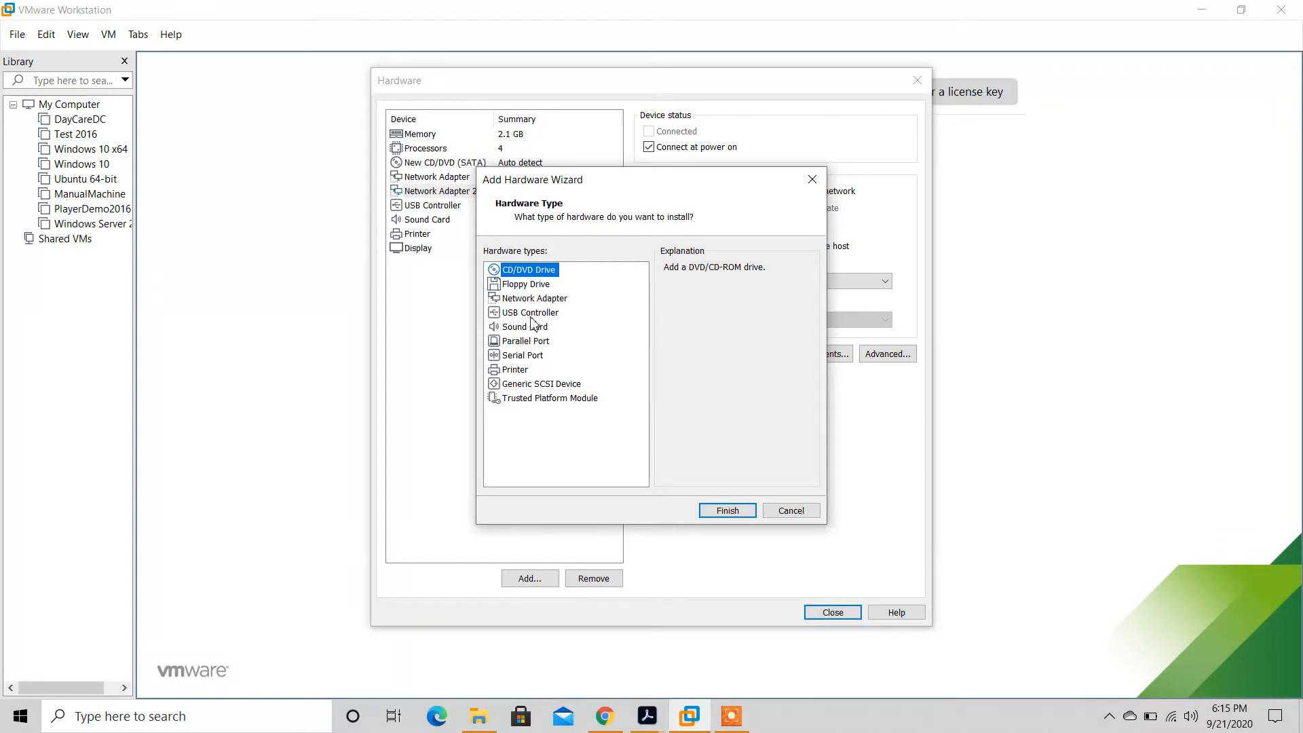
click(728, 510)
click(677, 231)
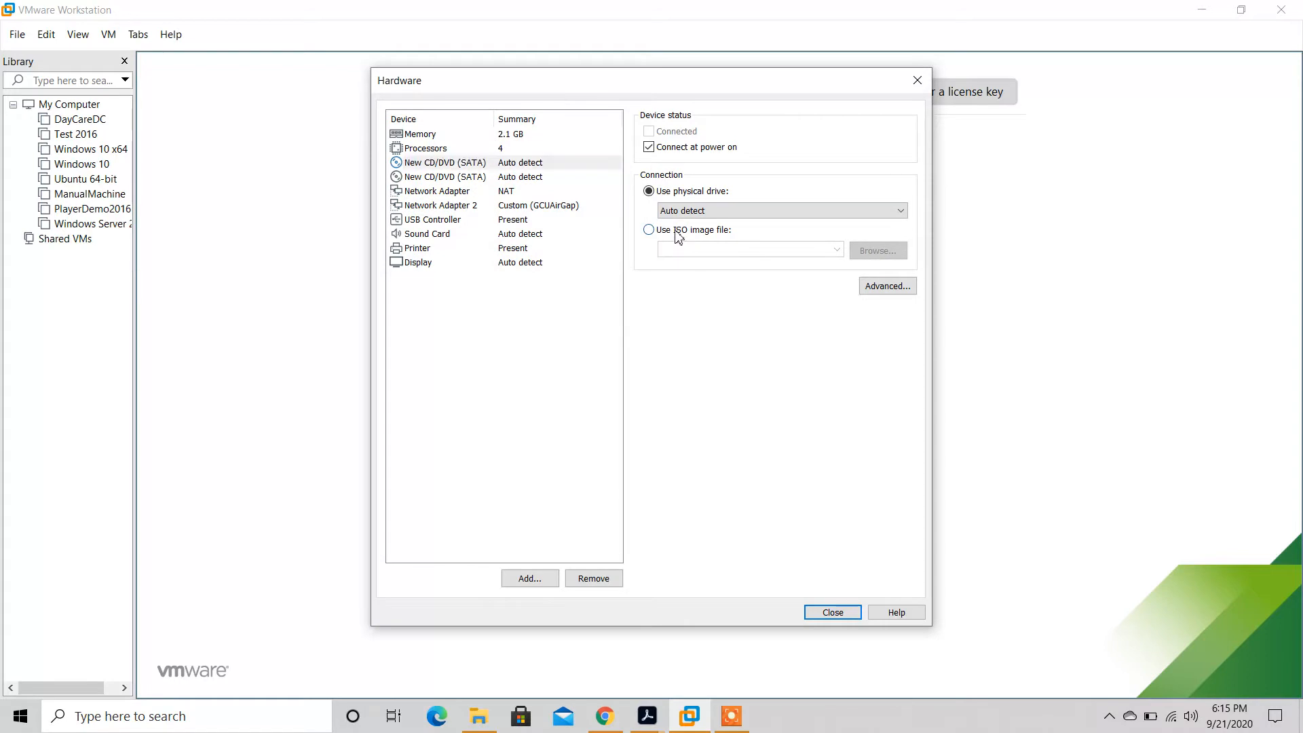
click(883, 250)
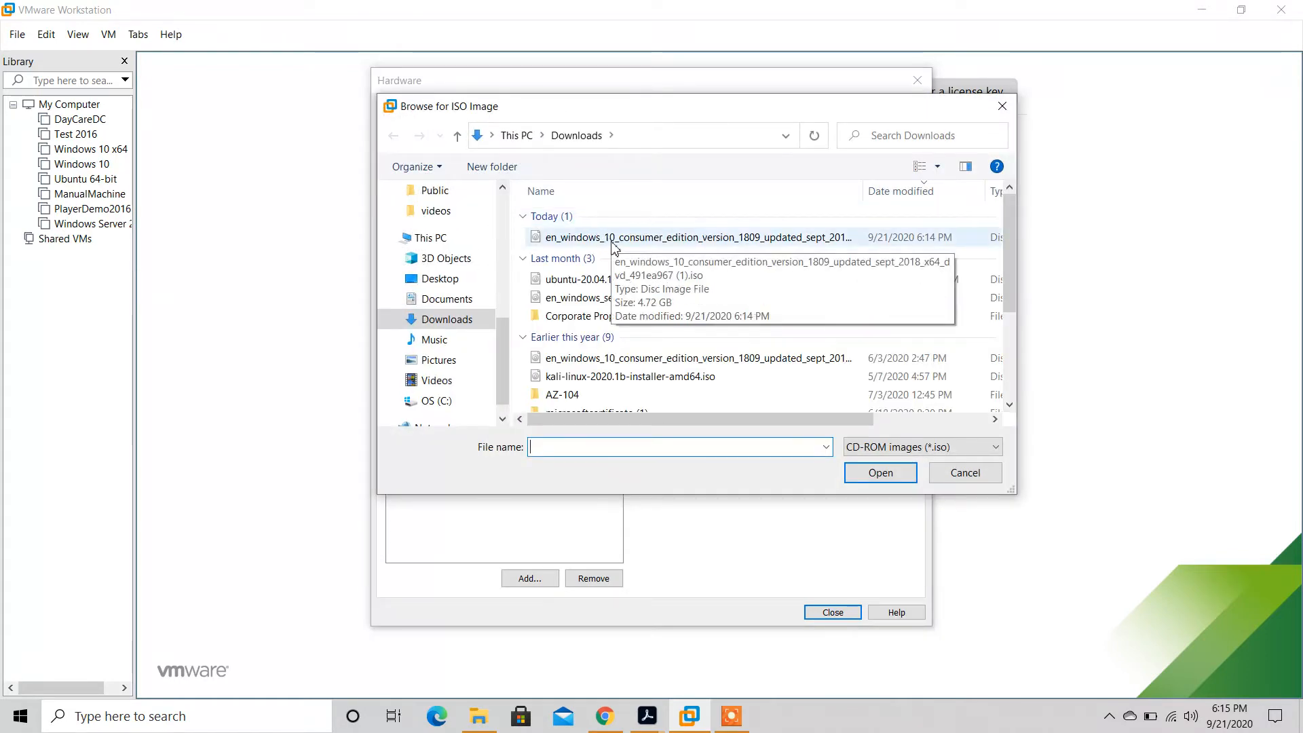
double_click(618, 364)
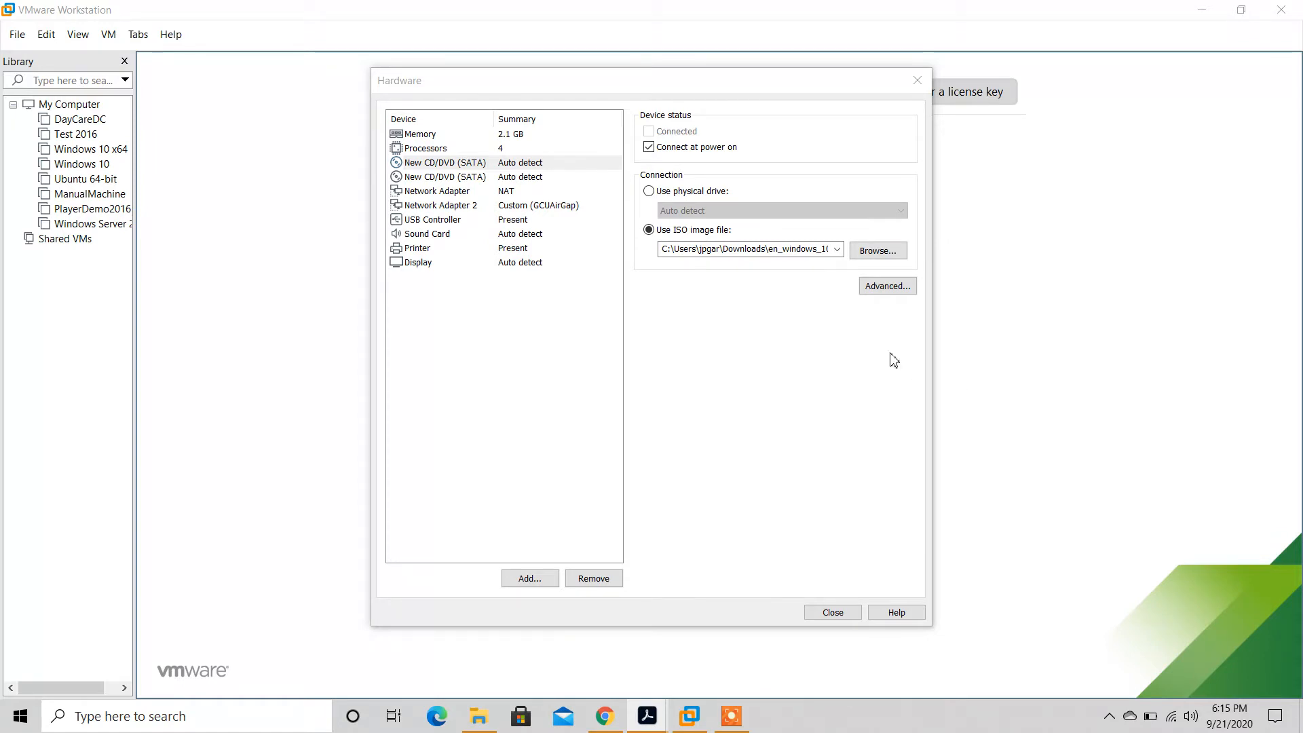
Step: Remove the printer from the hardware and finish creating the virtual machine
click(582, 250)
click(582, 576)
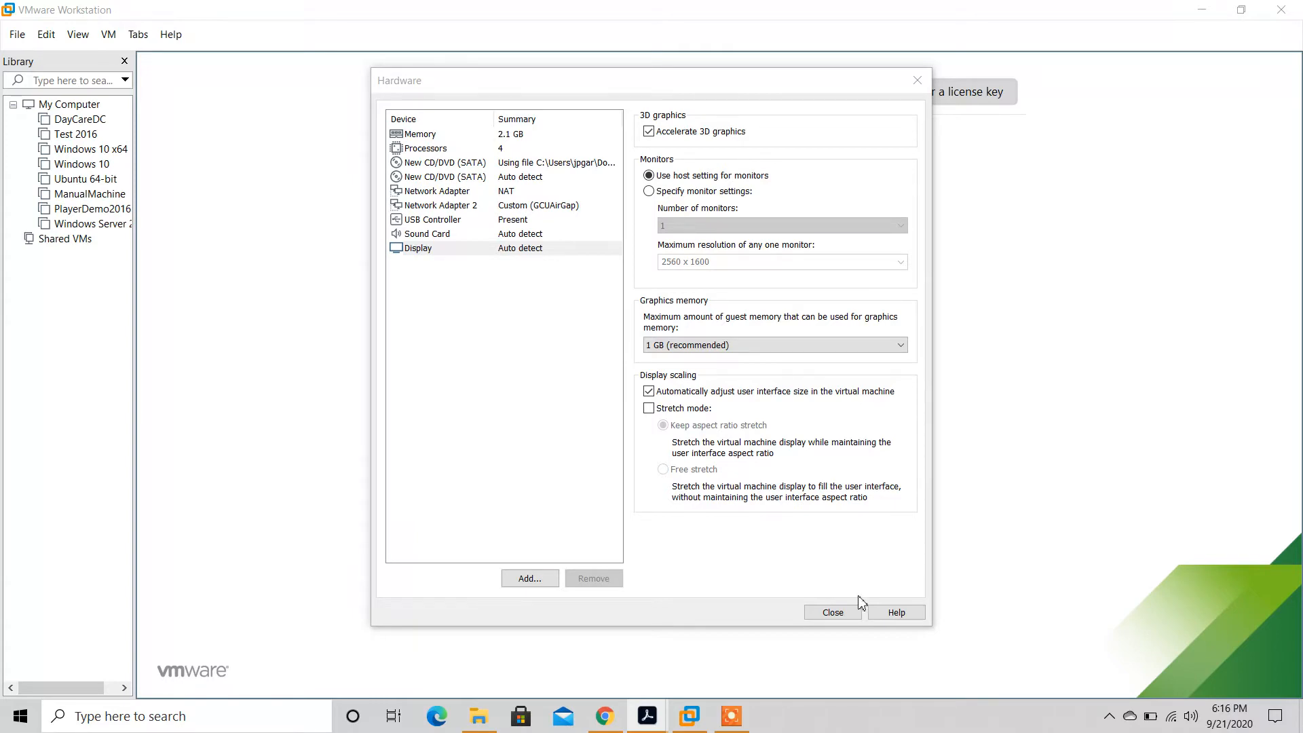
click(847, 612)
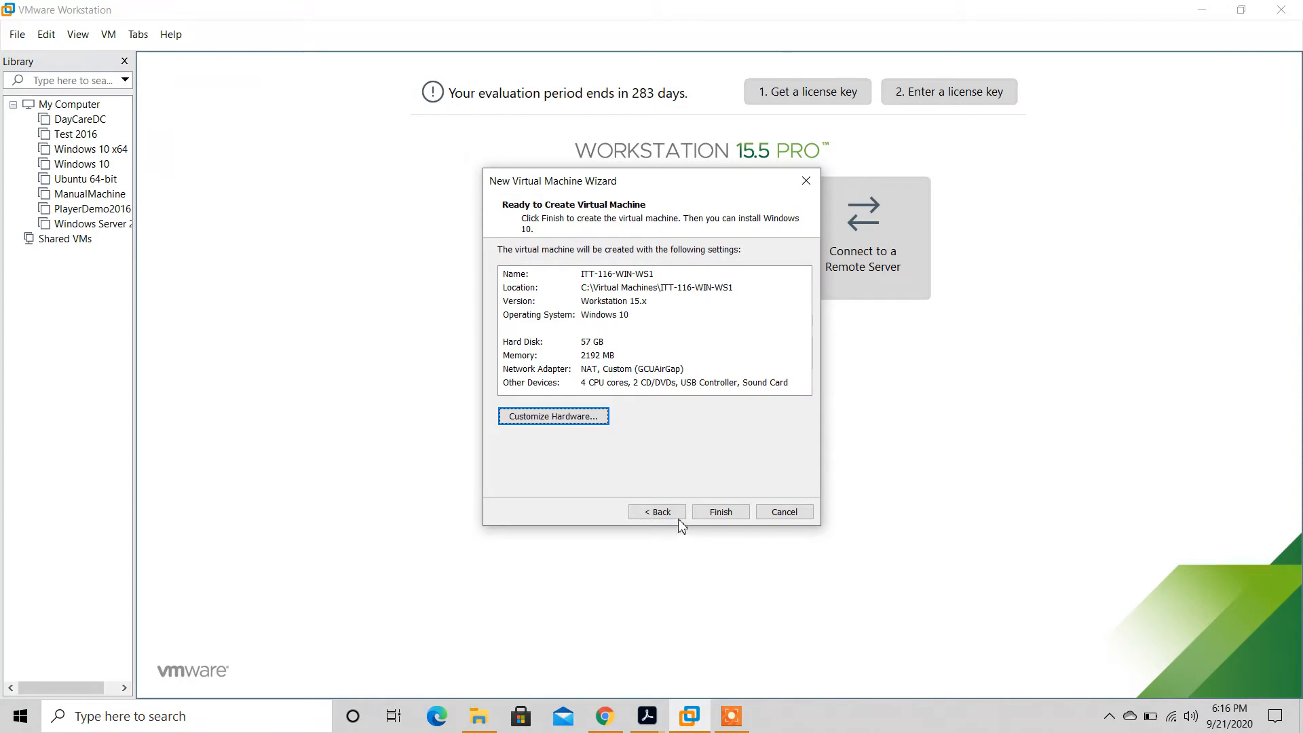
click(703, 514)
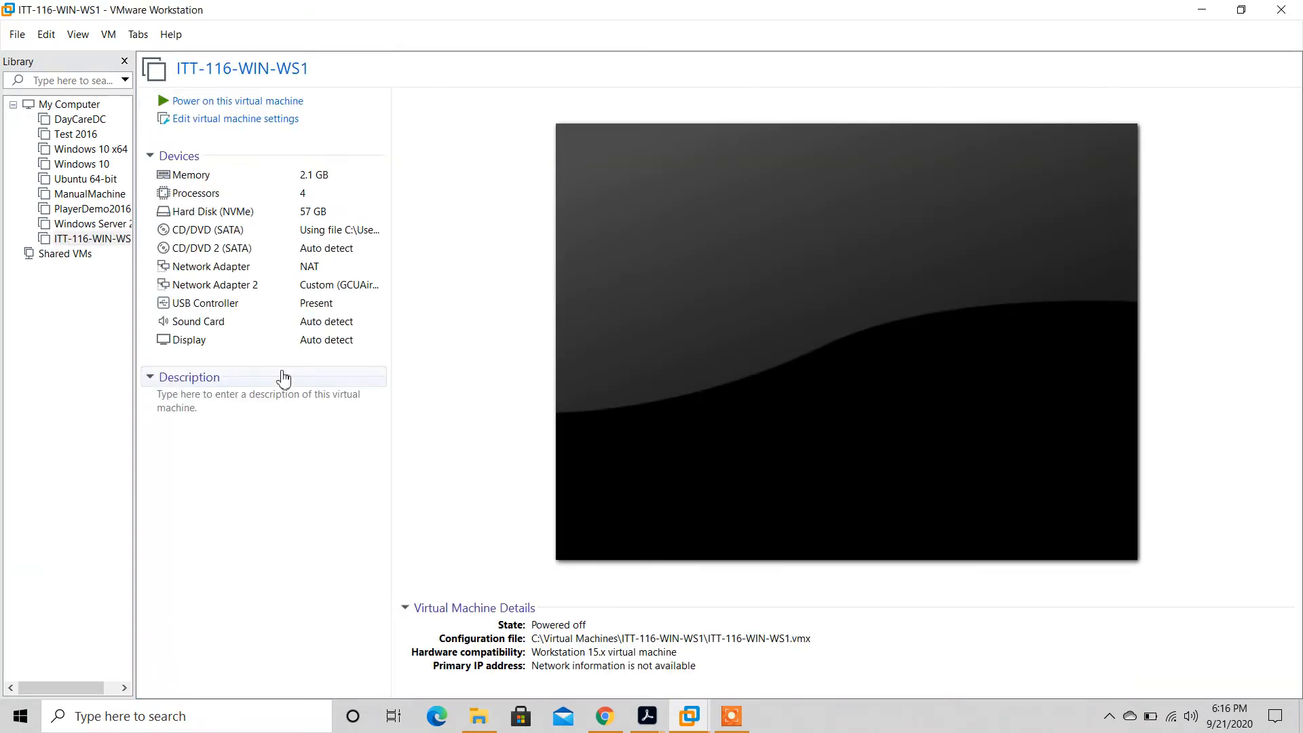
Step: Power on the ITT-116-WIN-WS1 virtual machine and agree to try connecting the sata0:1 device at every power-on
click(205, 103)
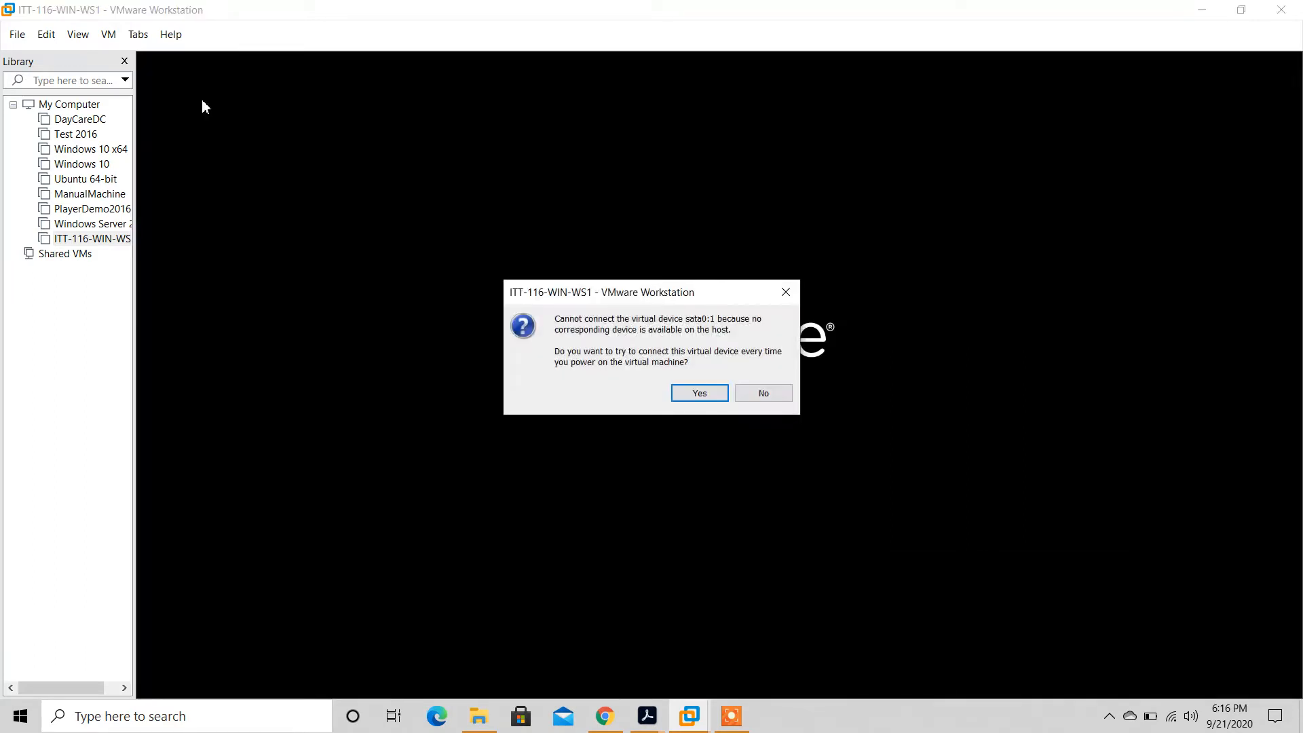
click(696, 393)
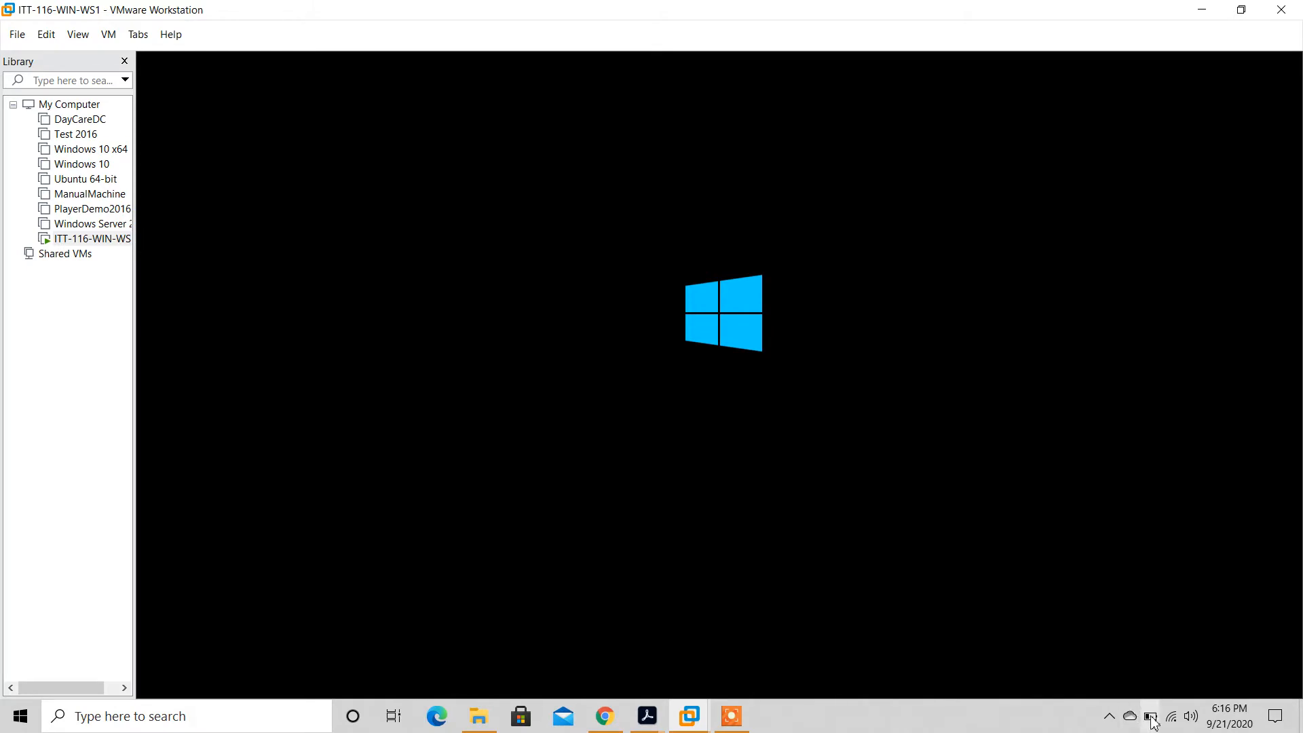
mouse_move(1152, 718)
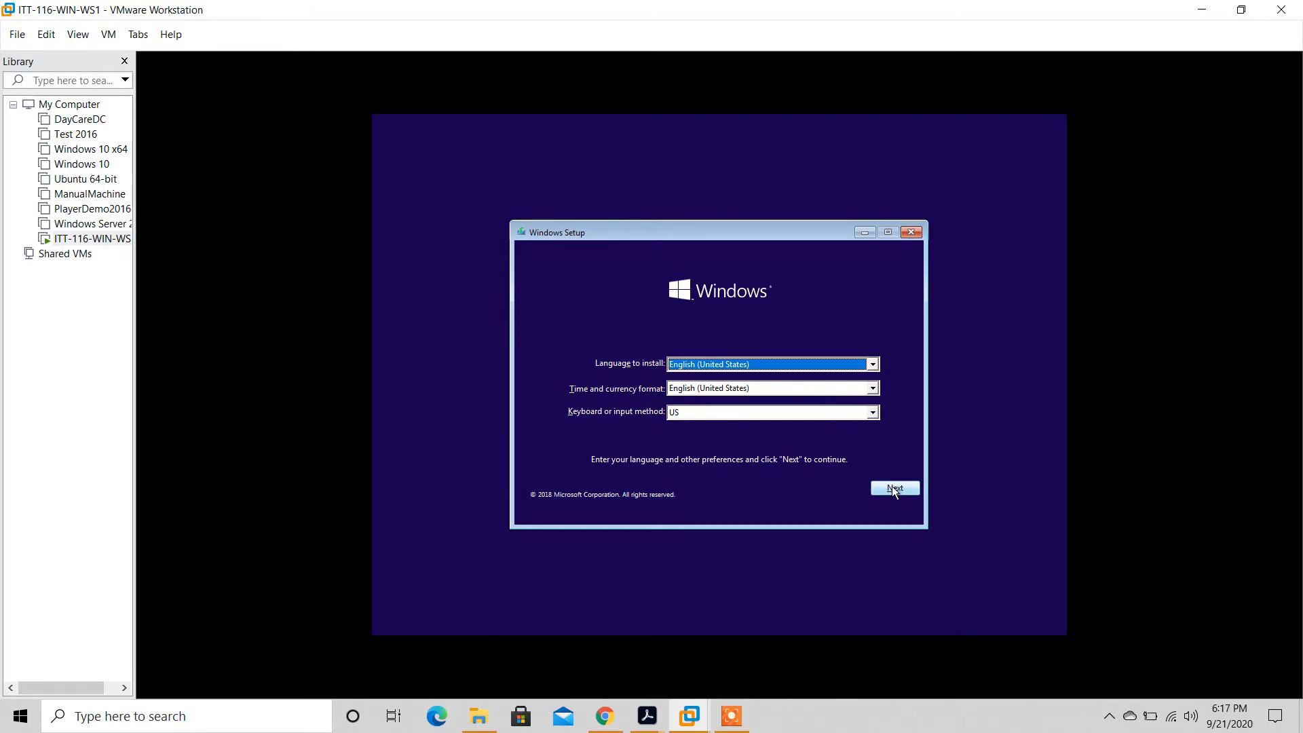
Step: Start the Windows installation with the default English (United States) language and US keyboard, continuing without a product key
click(893, 490)
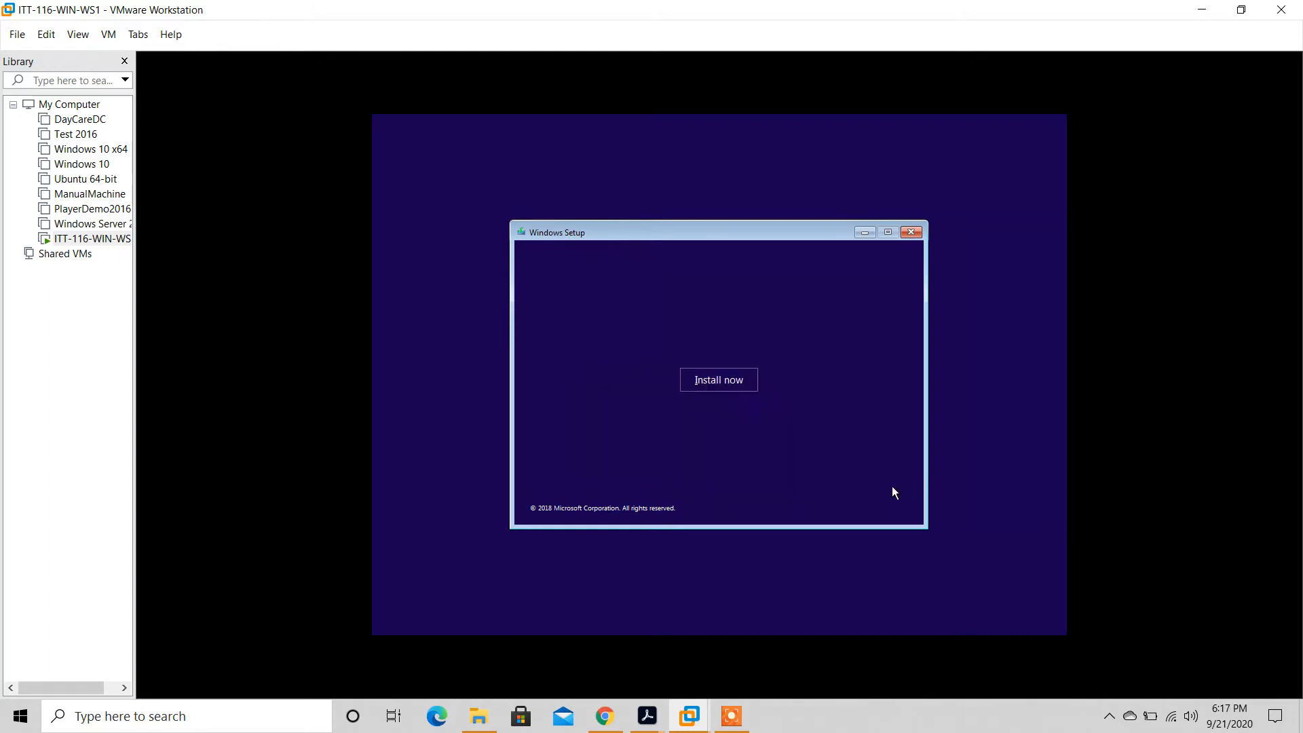
click(693, 377)
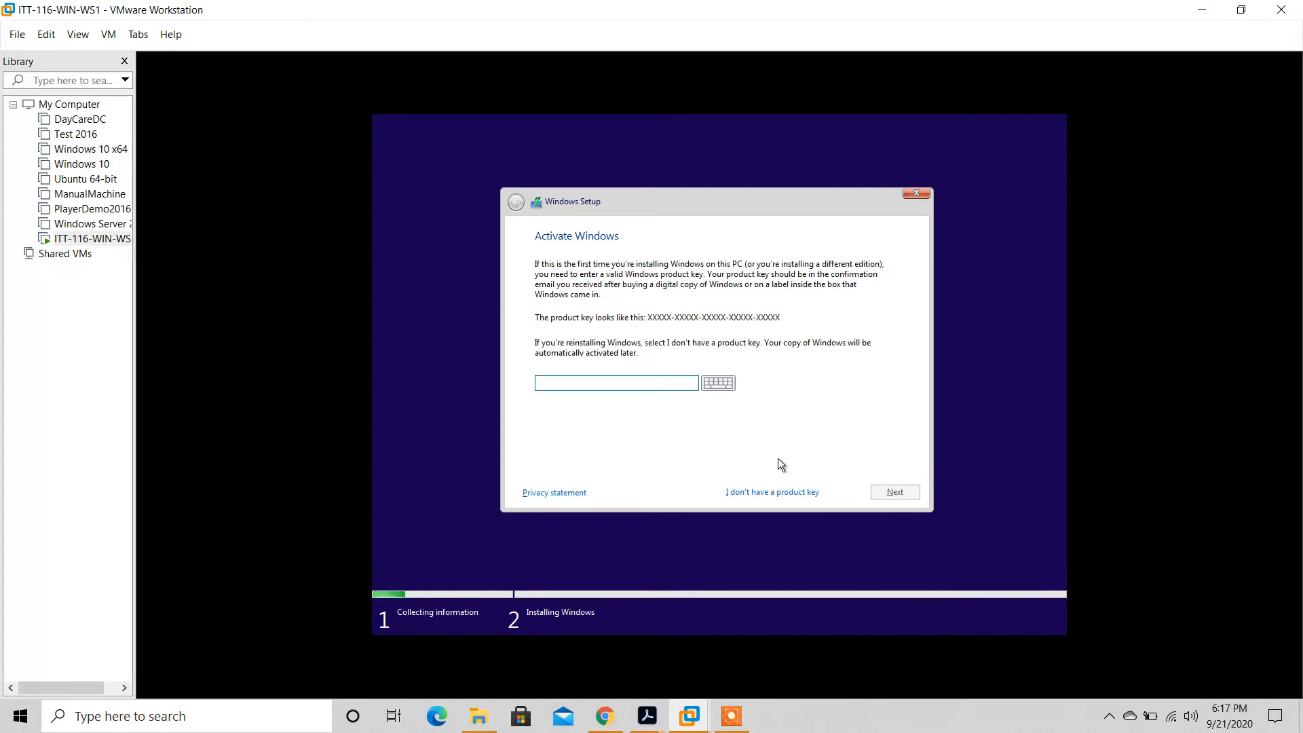
click(815, 492)
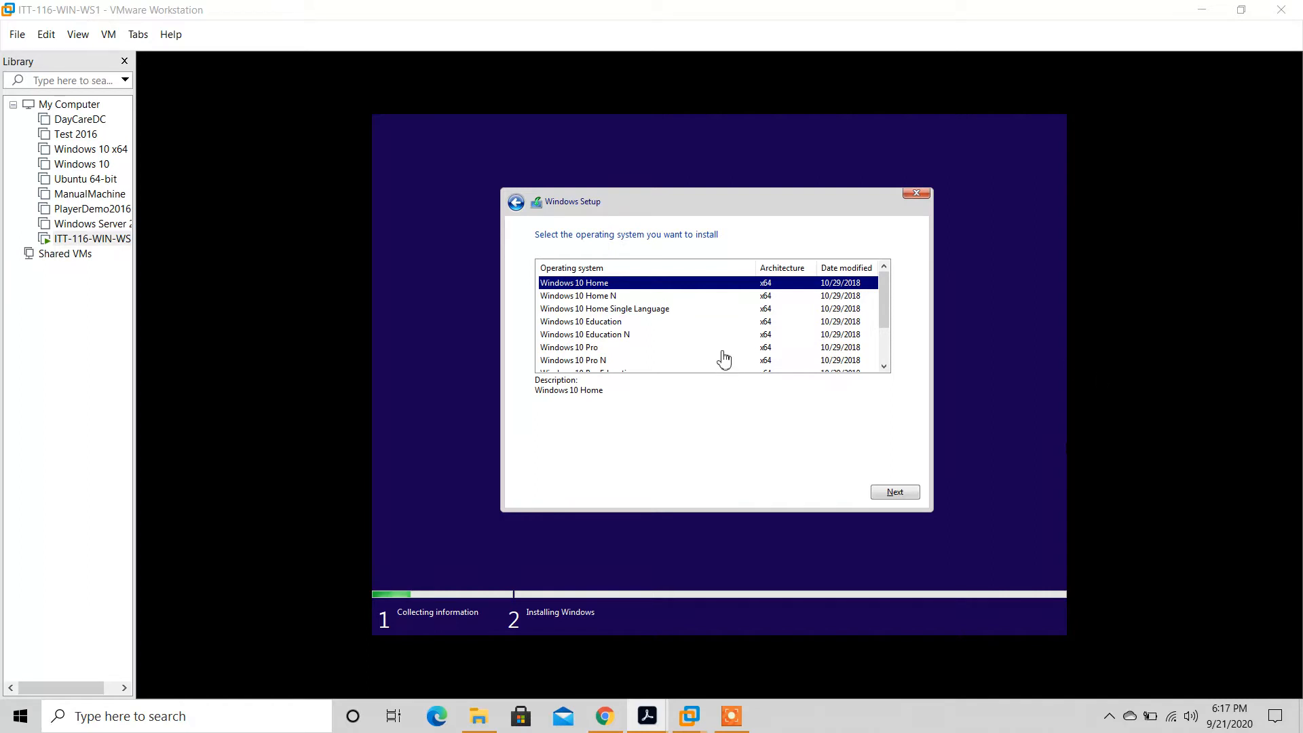
Step: Choose Windows 10 Pro as the operating system to install
click(651, 360)
click(650, 349)
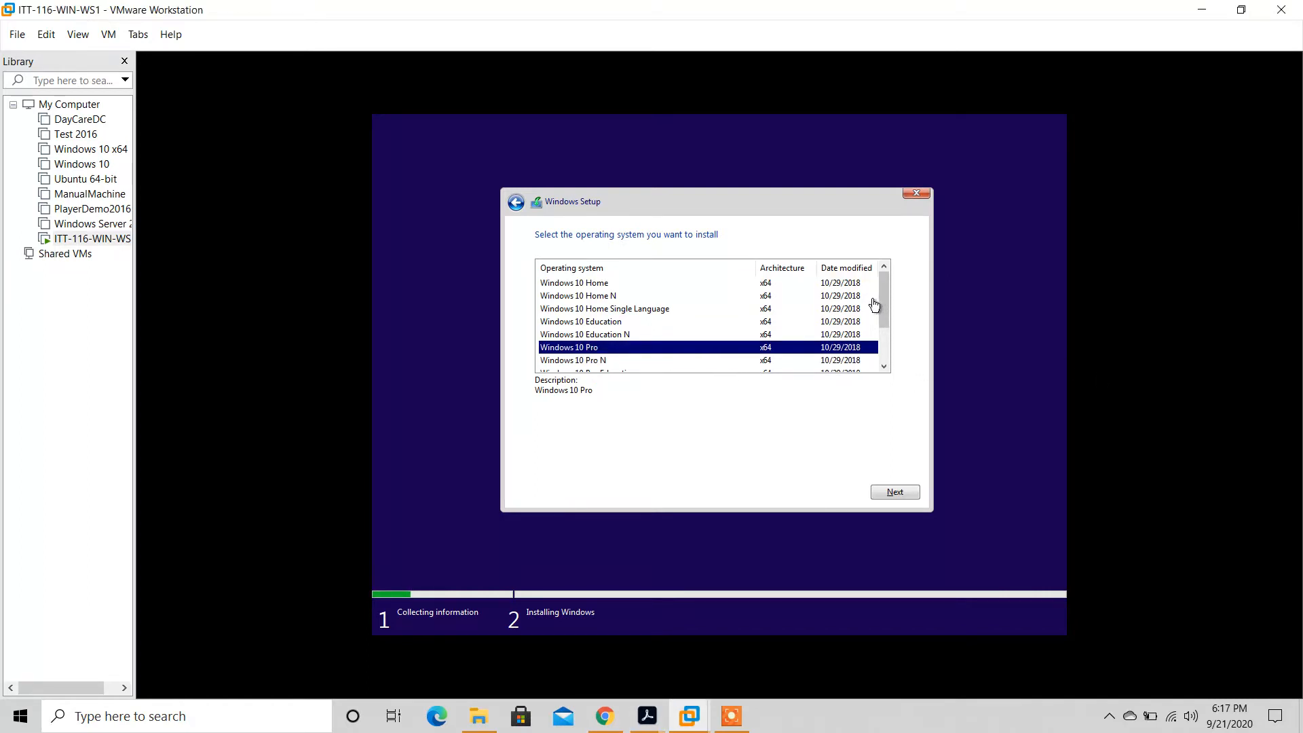
mouse_move(882, 300)
mouse_down()
mouse_move(885, 349)
mouse_move(885, 290)
mouse_up()
click(911, 497)
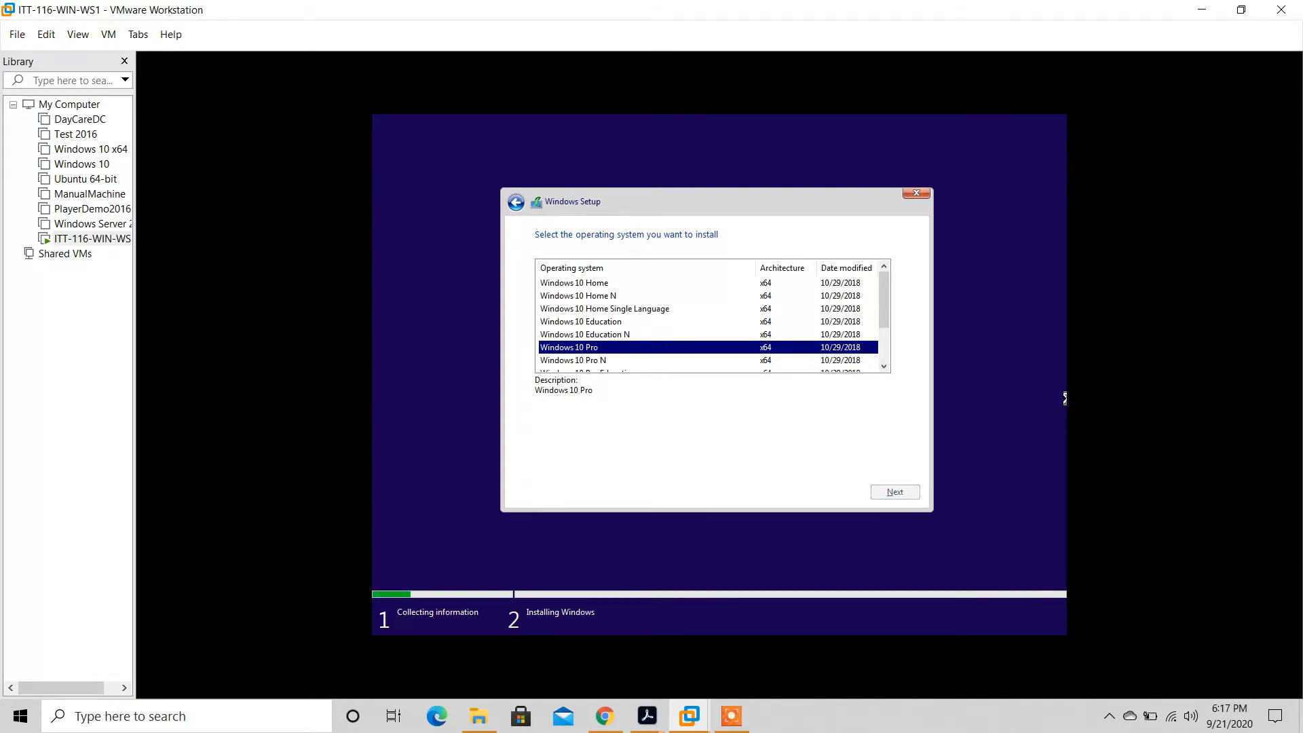
Step: Accept the Microsoft software license terms and continue the setup
key(alt+Tab)
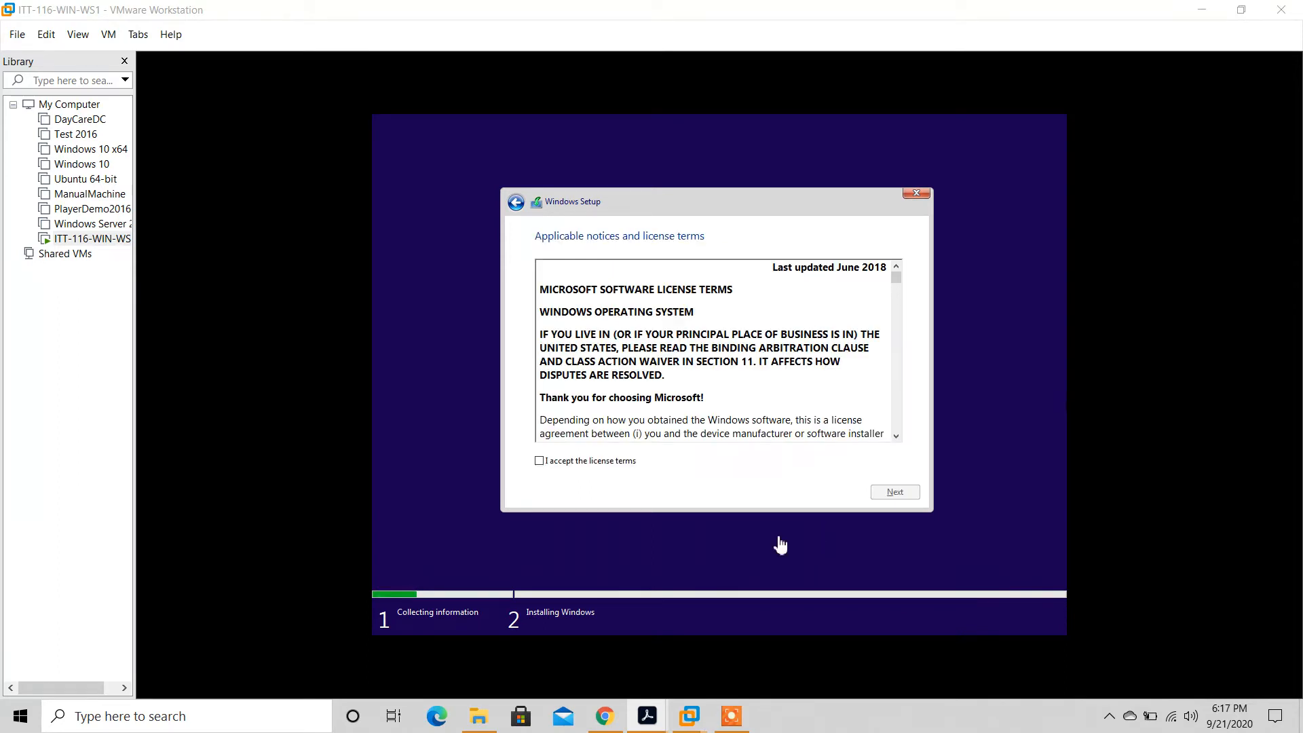
click(613, 462)
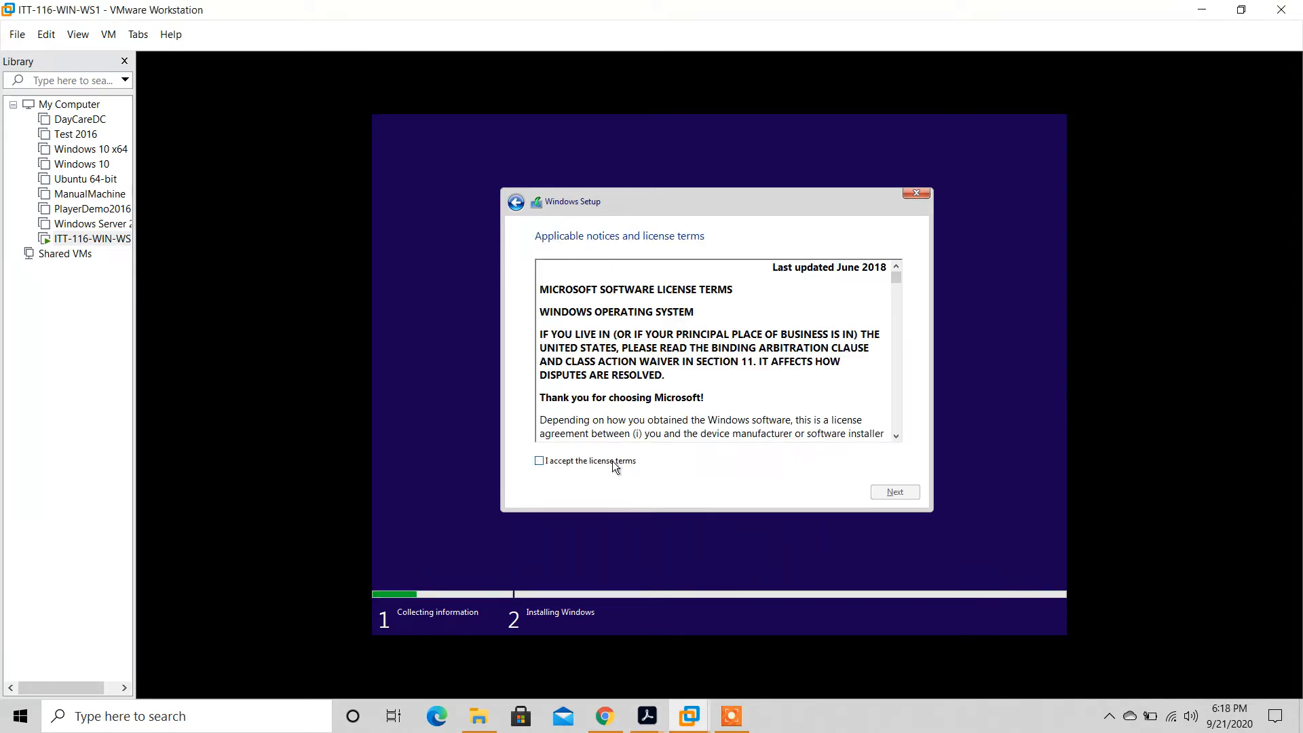
click(574, 463)
drag(898, 283, 907, 427)
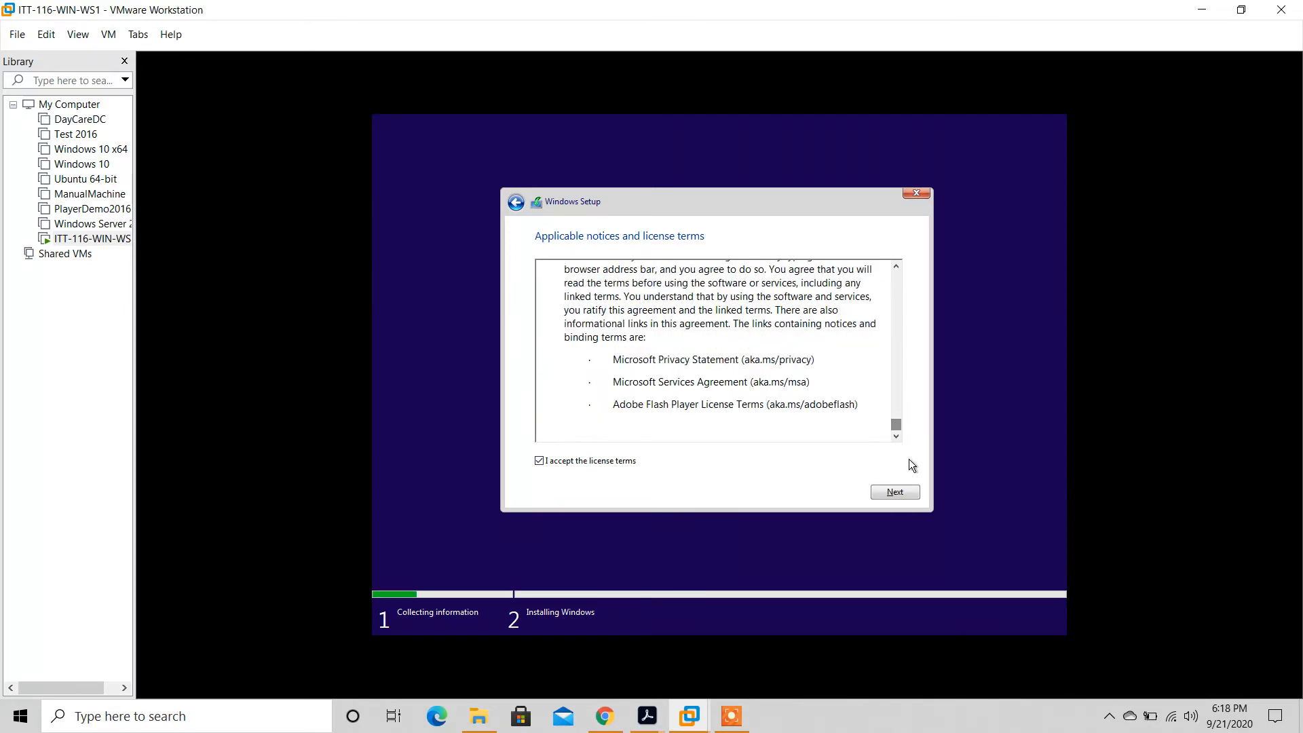
click(912, 493)
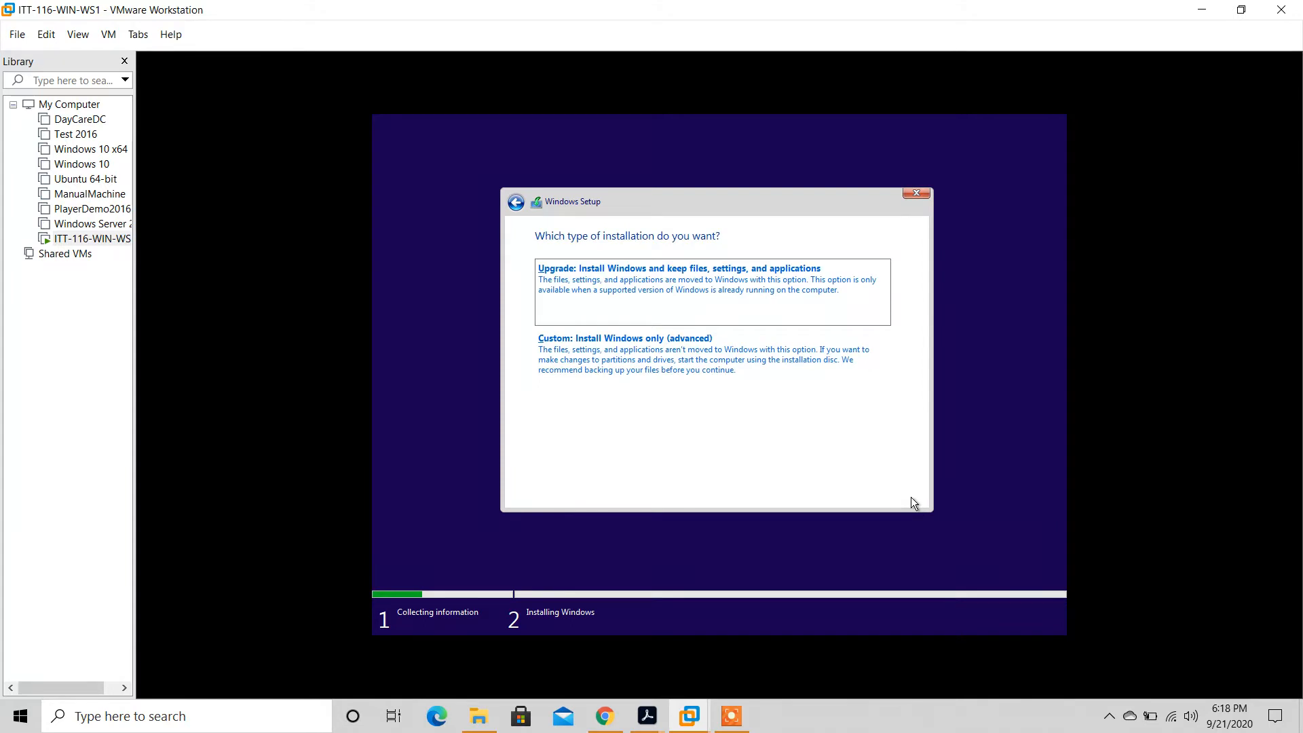
Step: Choose the custom Windows-only installation and install it on the Drive 0 unallocated space
key(alt+Tab)
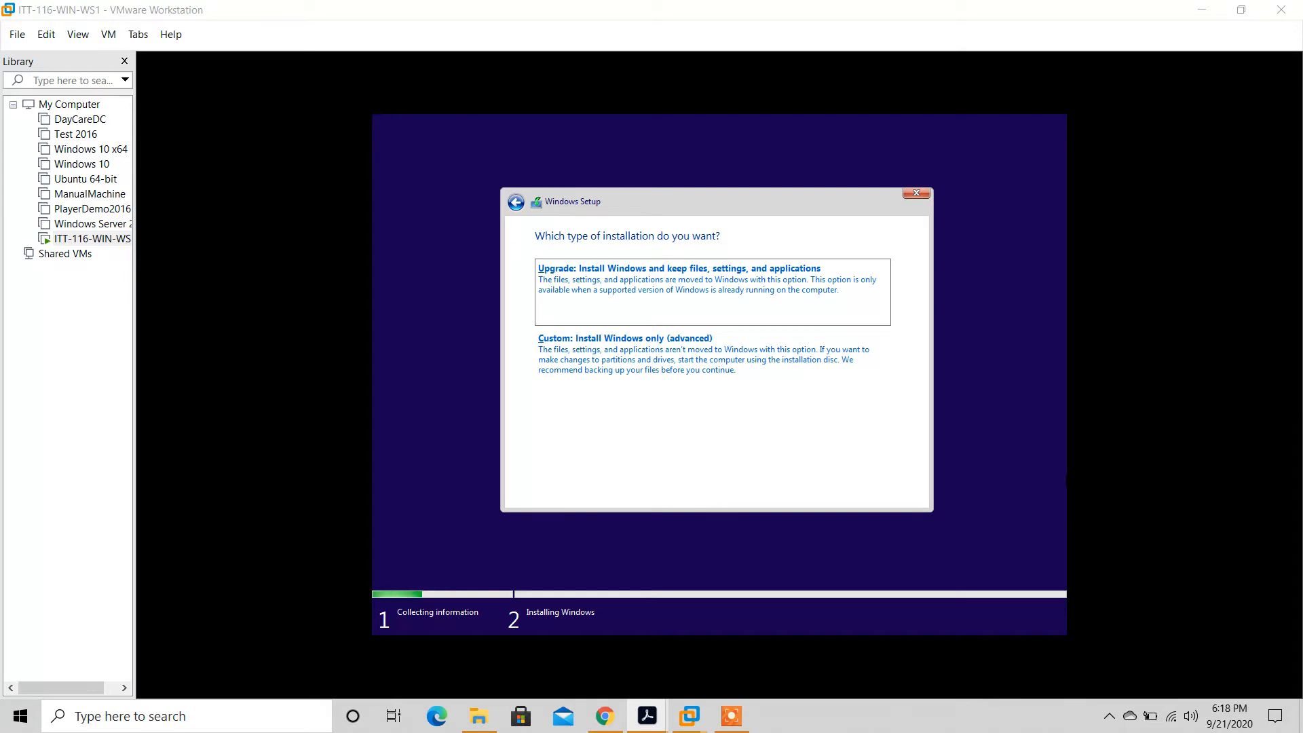
click(700, 354)
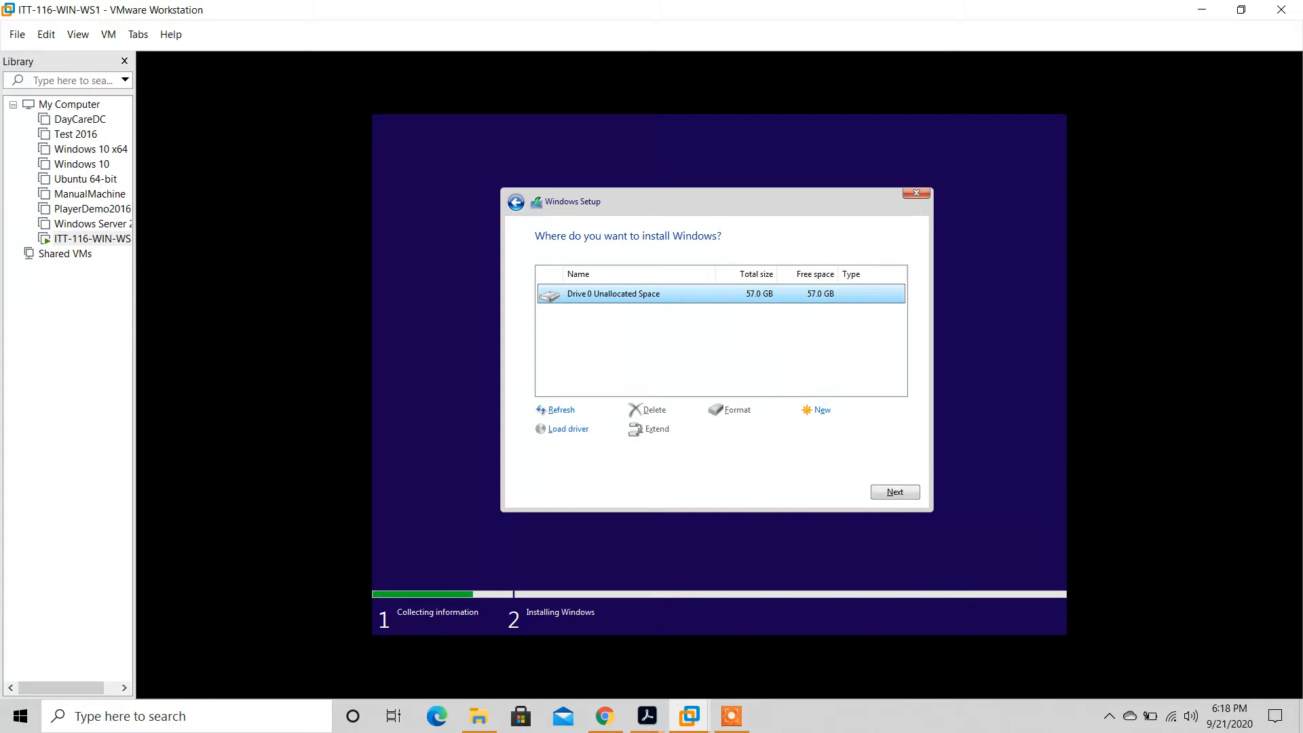
key(alt+Tab)
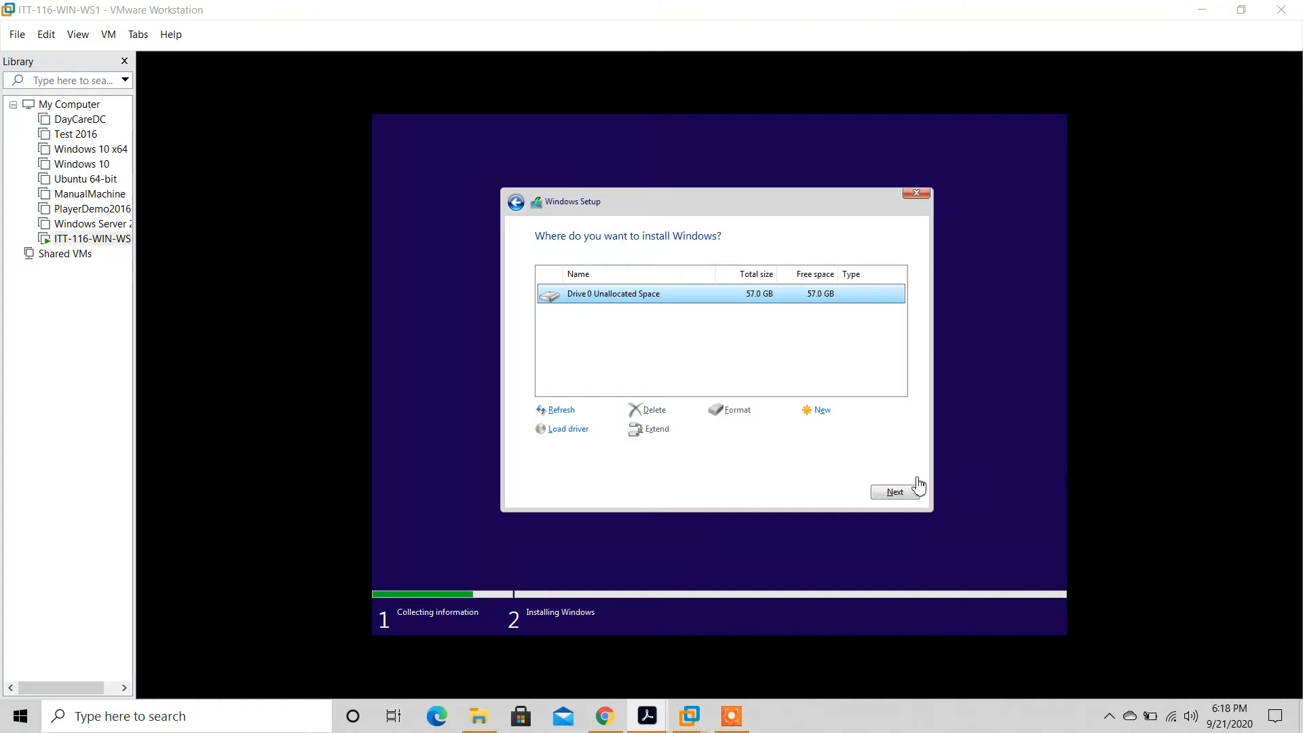
click(900, 494)
click(900, 493)
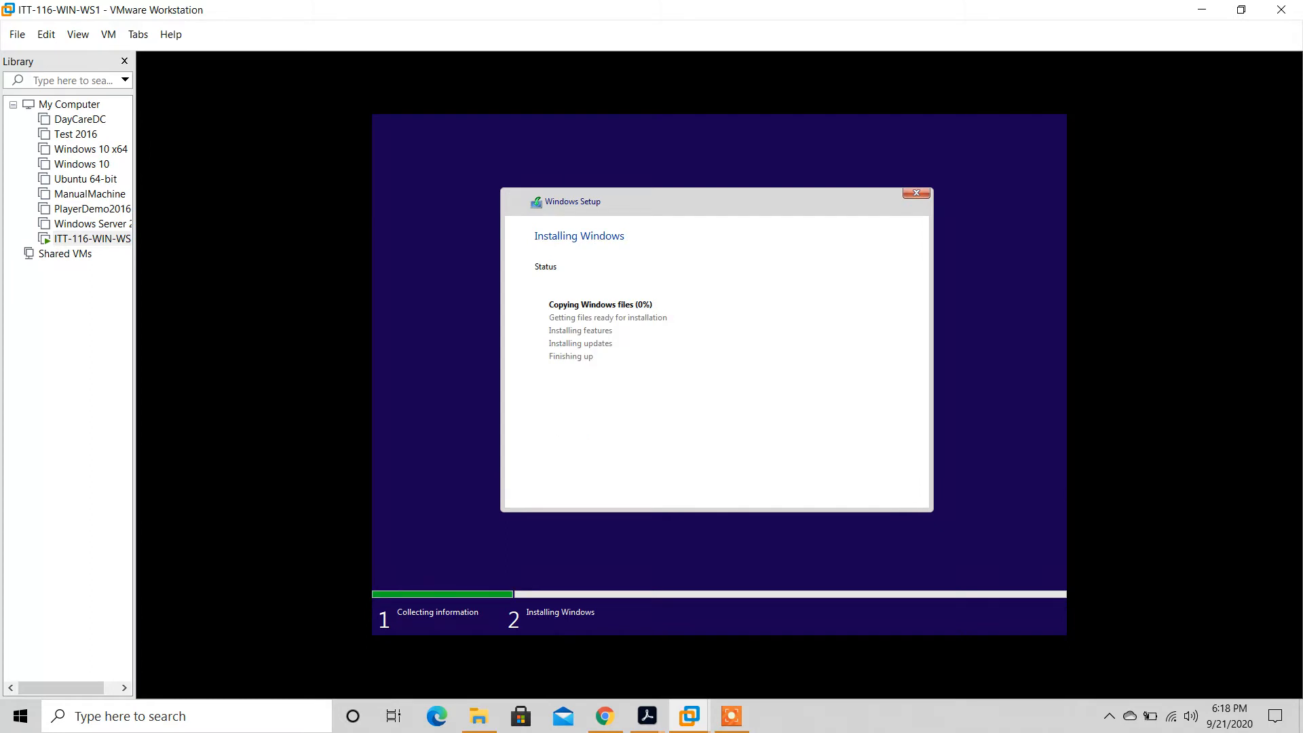
key(alt+Tab)
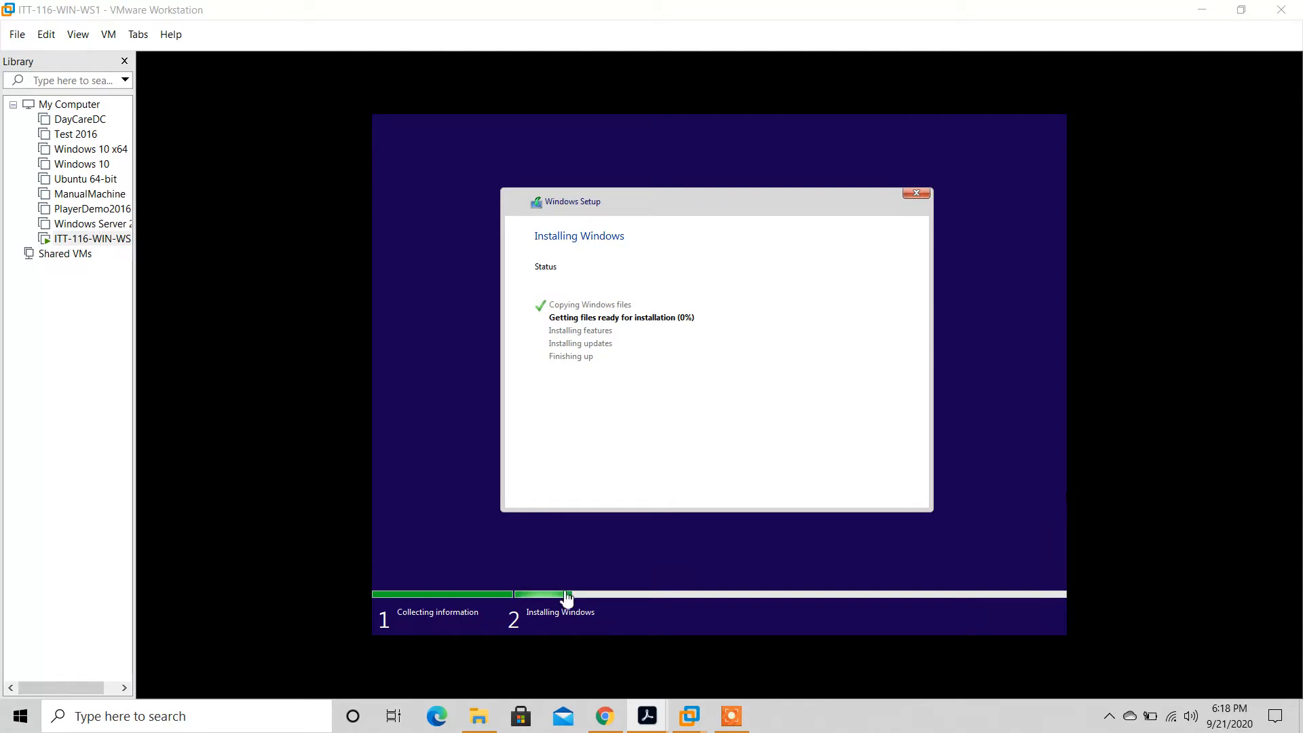
click(731, 716)
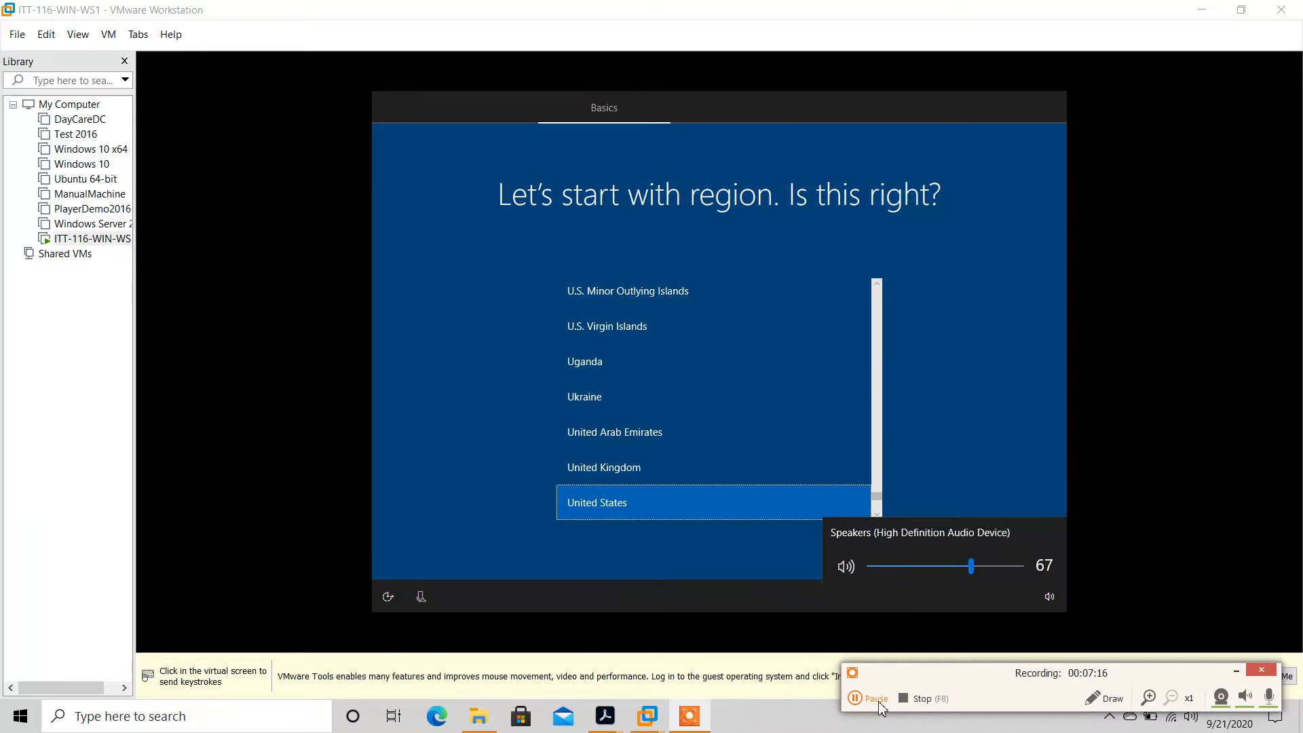
Step: Dismiss the speaker volume control and confirm United States as the region
click(973, 448)
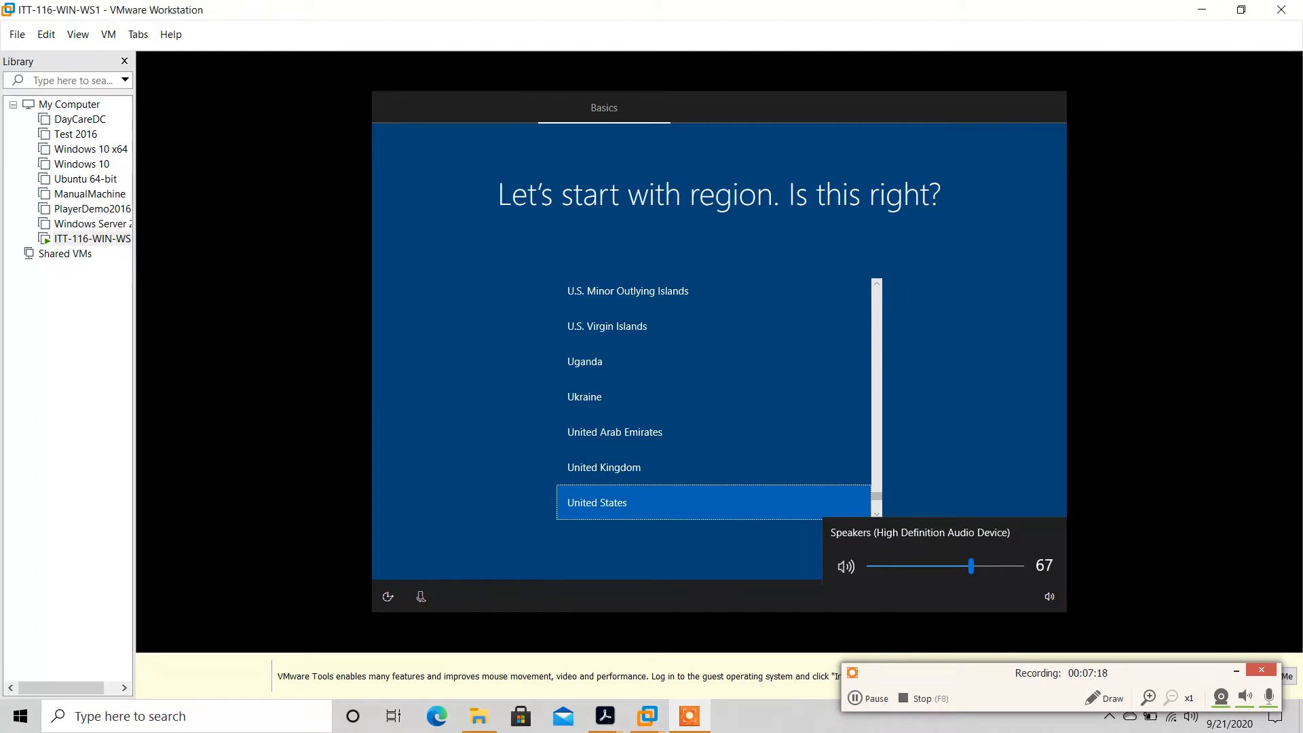
click(1050, 596)
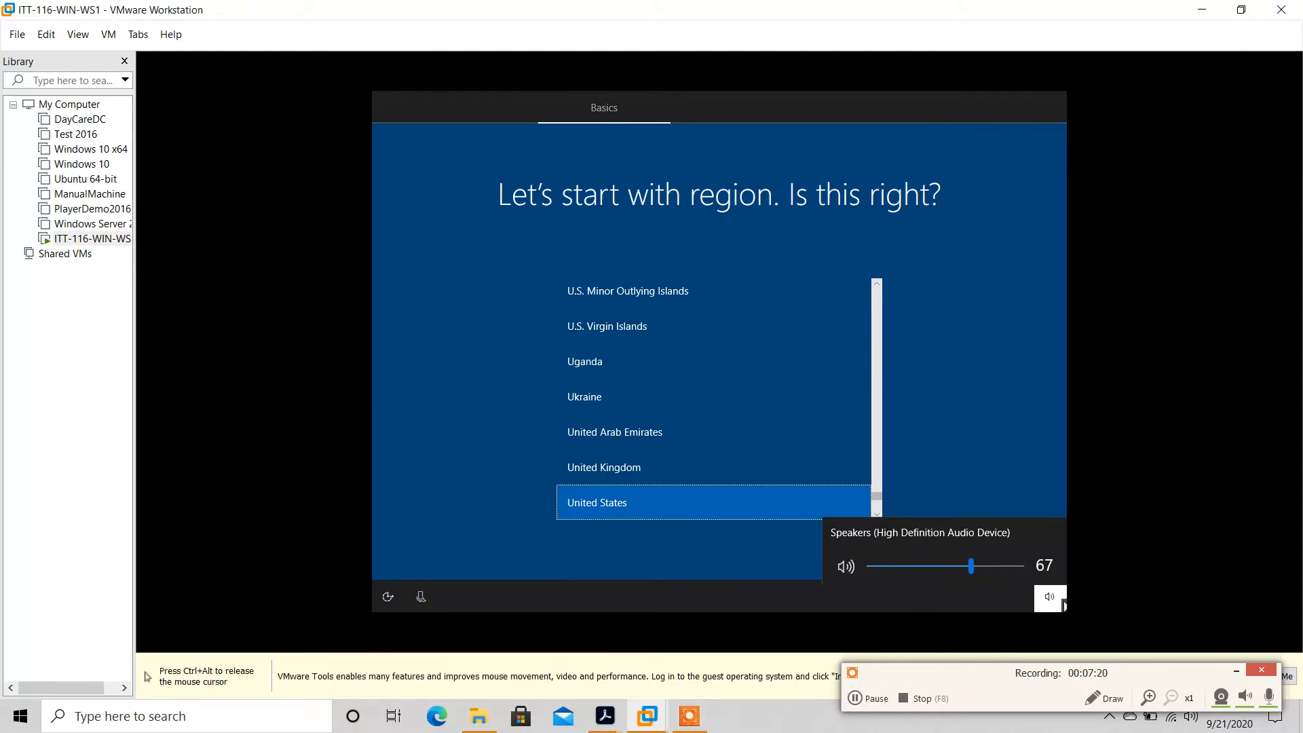
click(1035, 471)
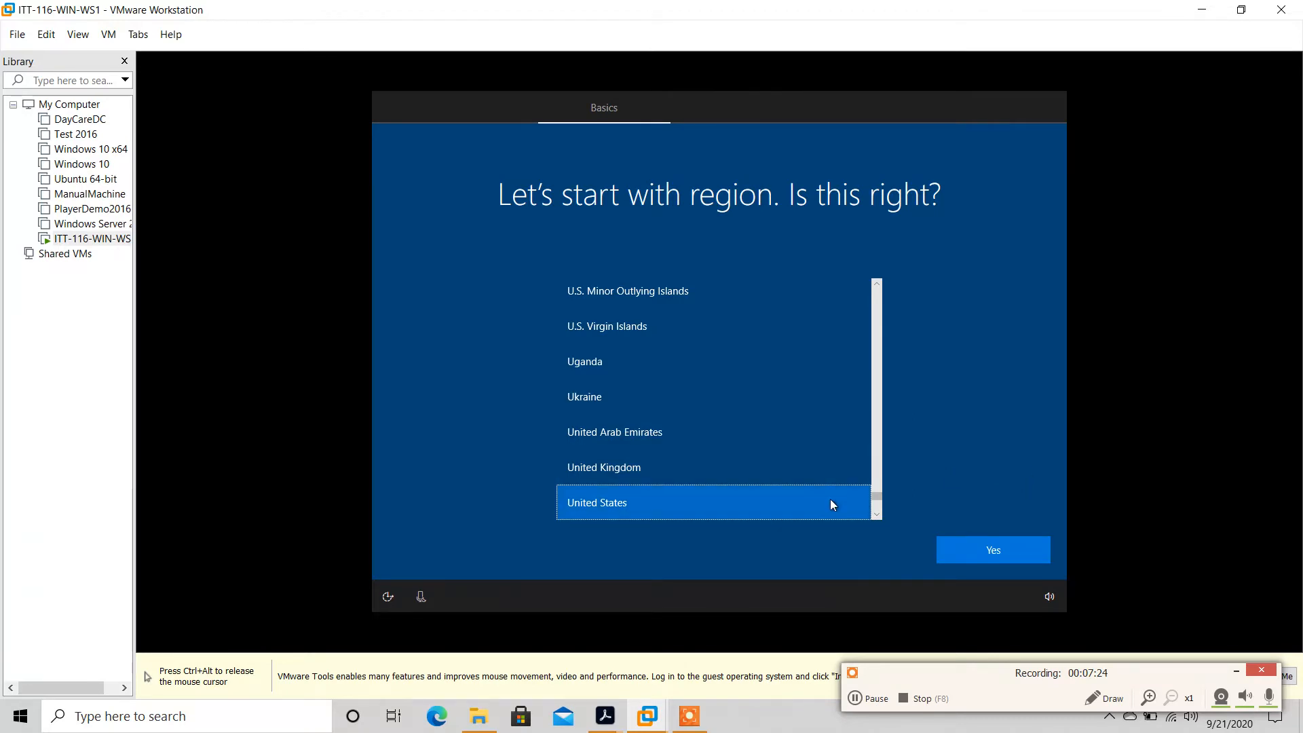
click(988, 542)
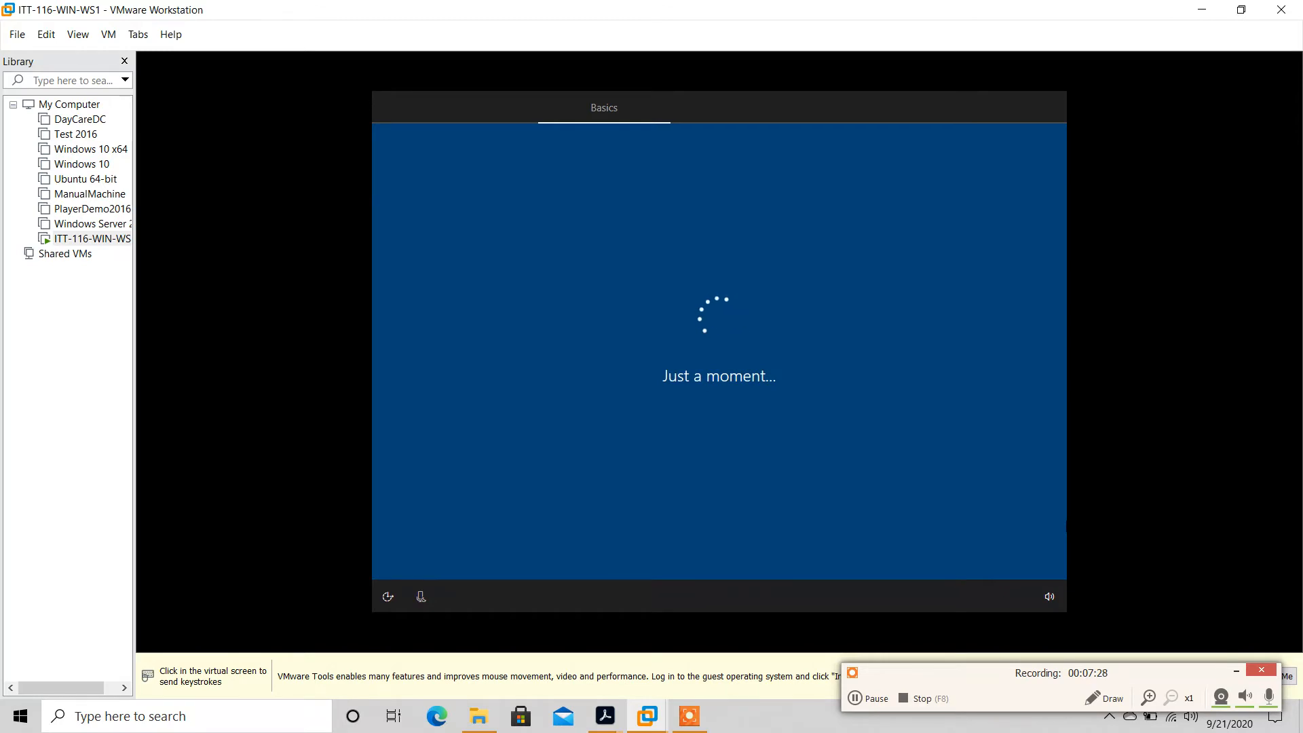
Step: Confirm the US keyboard layout and skip adding a second layout
key(alt+Tab)
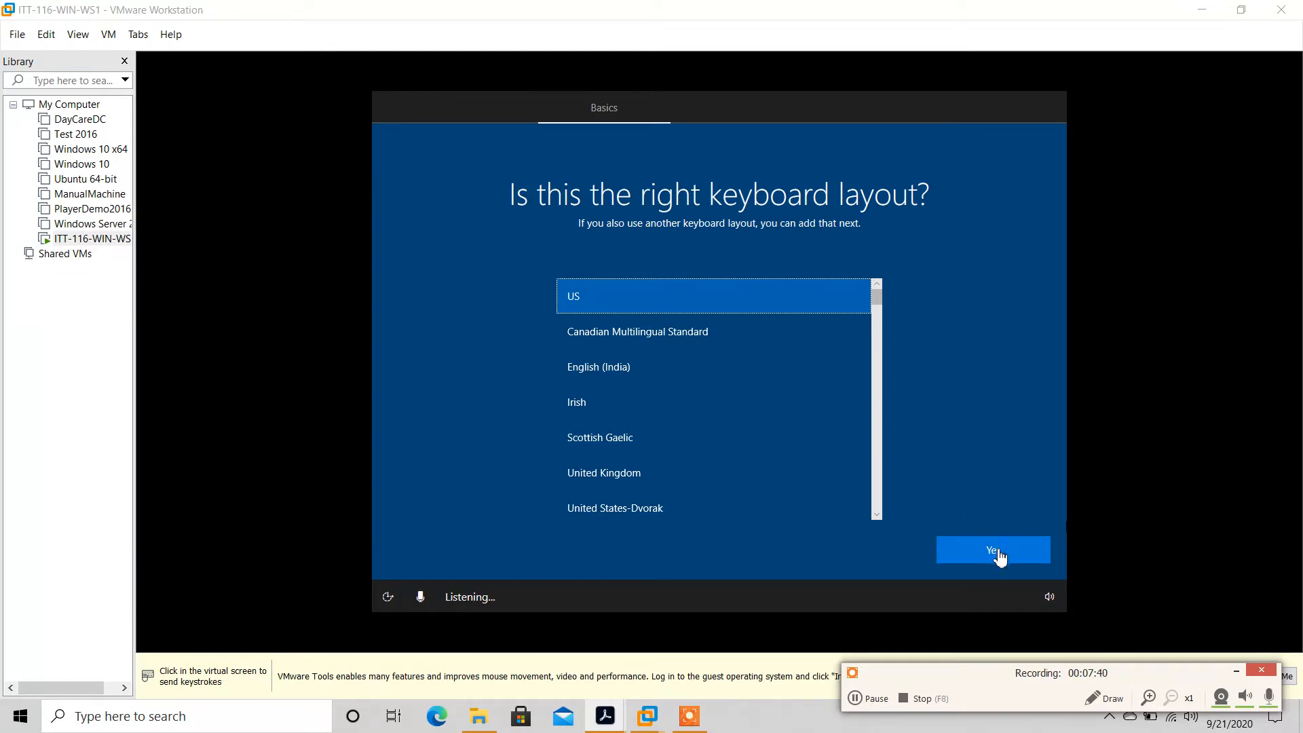
click(1001, 555)
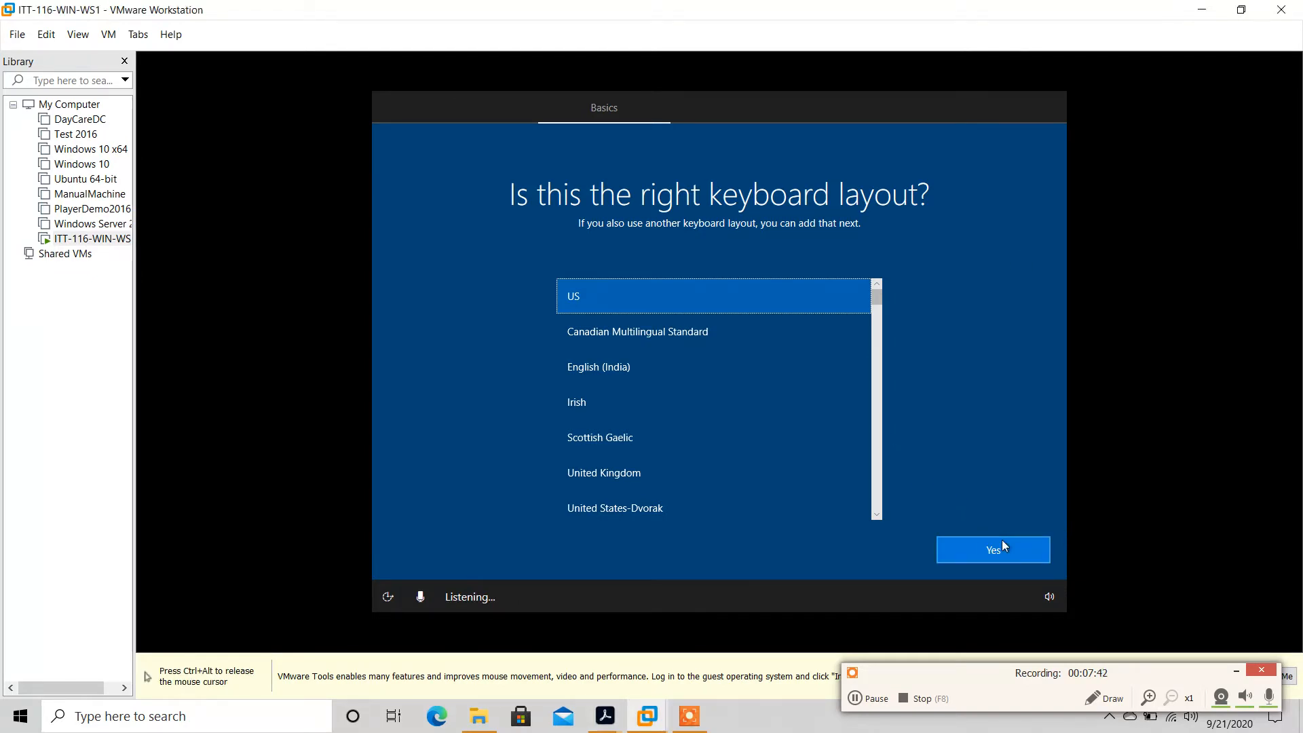
click(1003, 543)
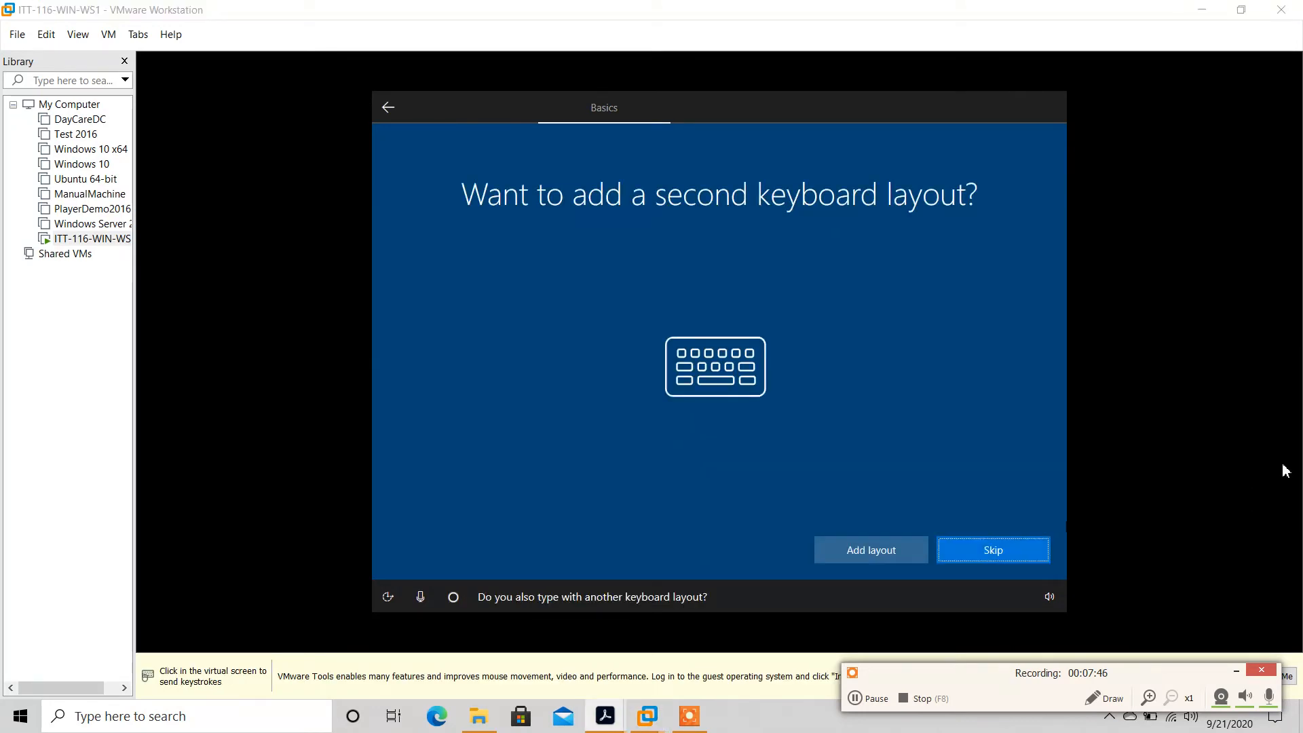
click(1013, 545)
click(1012, 547)
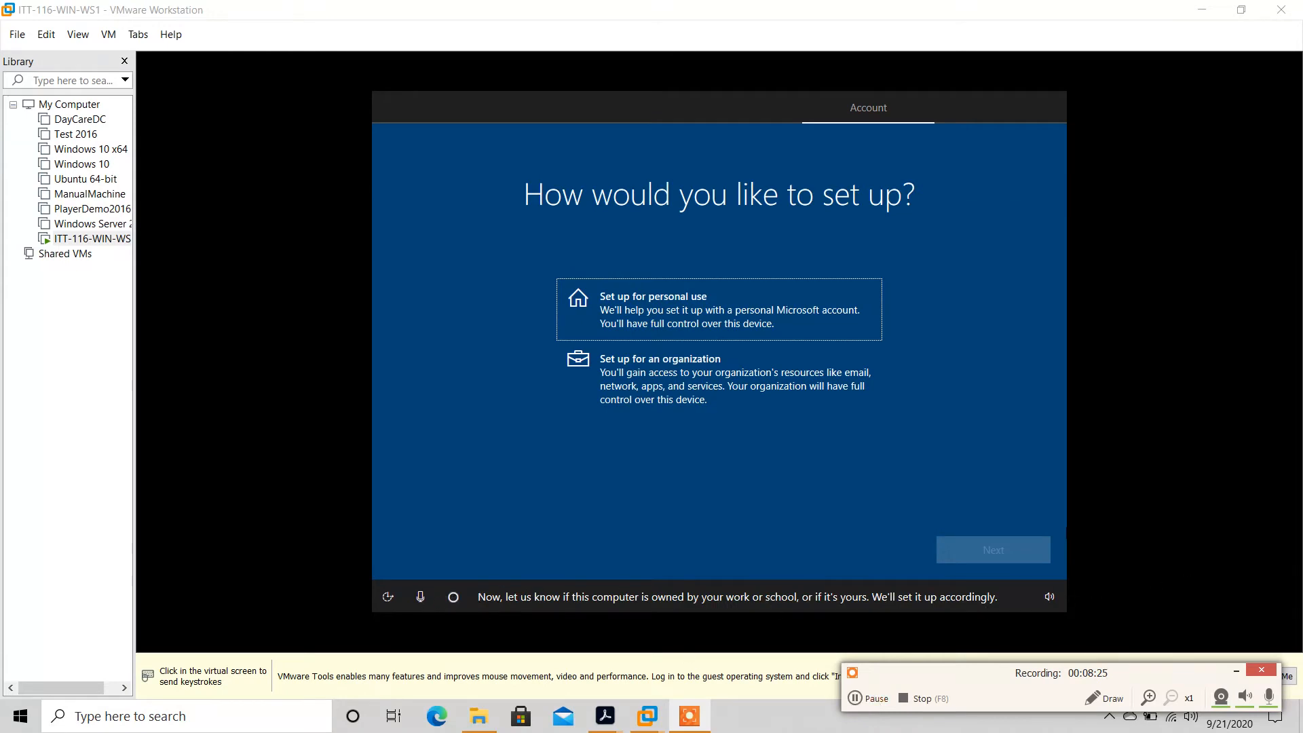
Step: Mute Cortana's voice assistance and choose to set up the device for personal use
click(423, 598)
click(423, 598)
key(ctrl+alt)
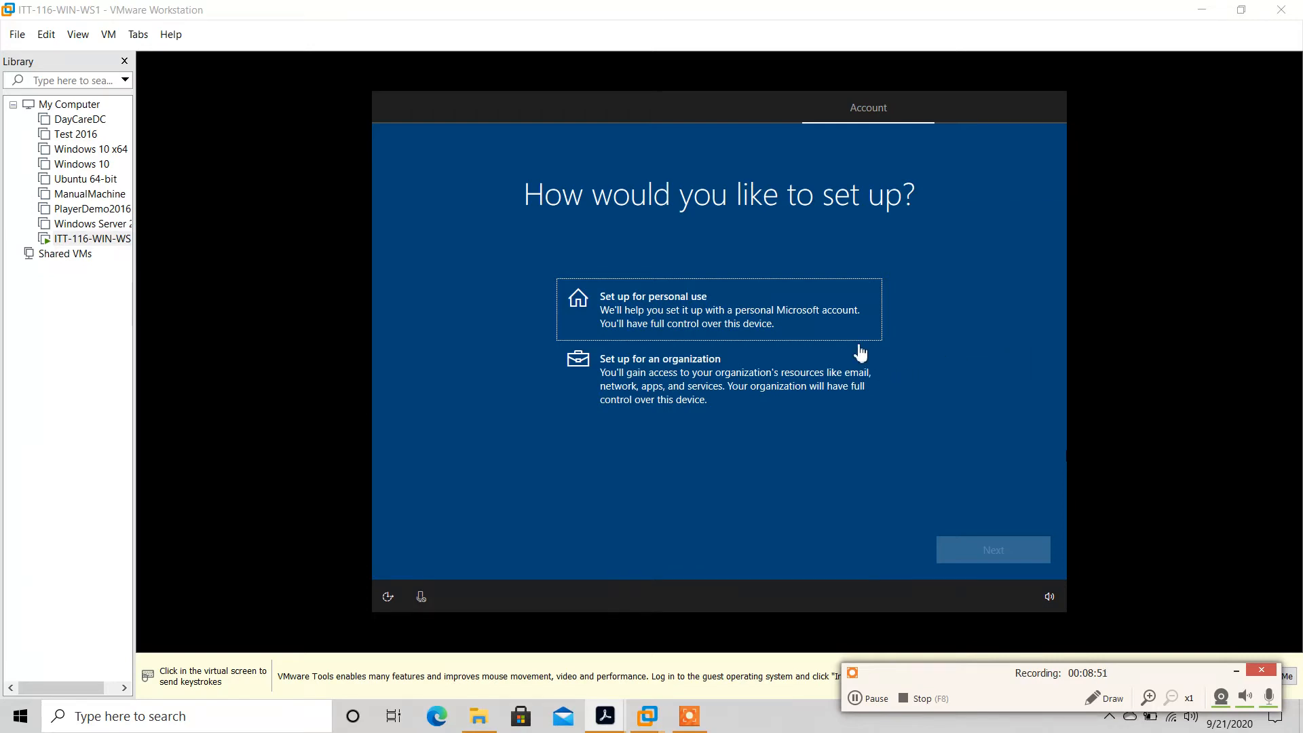
click(708, 325)
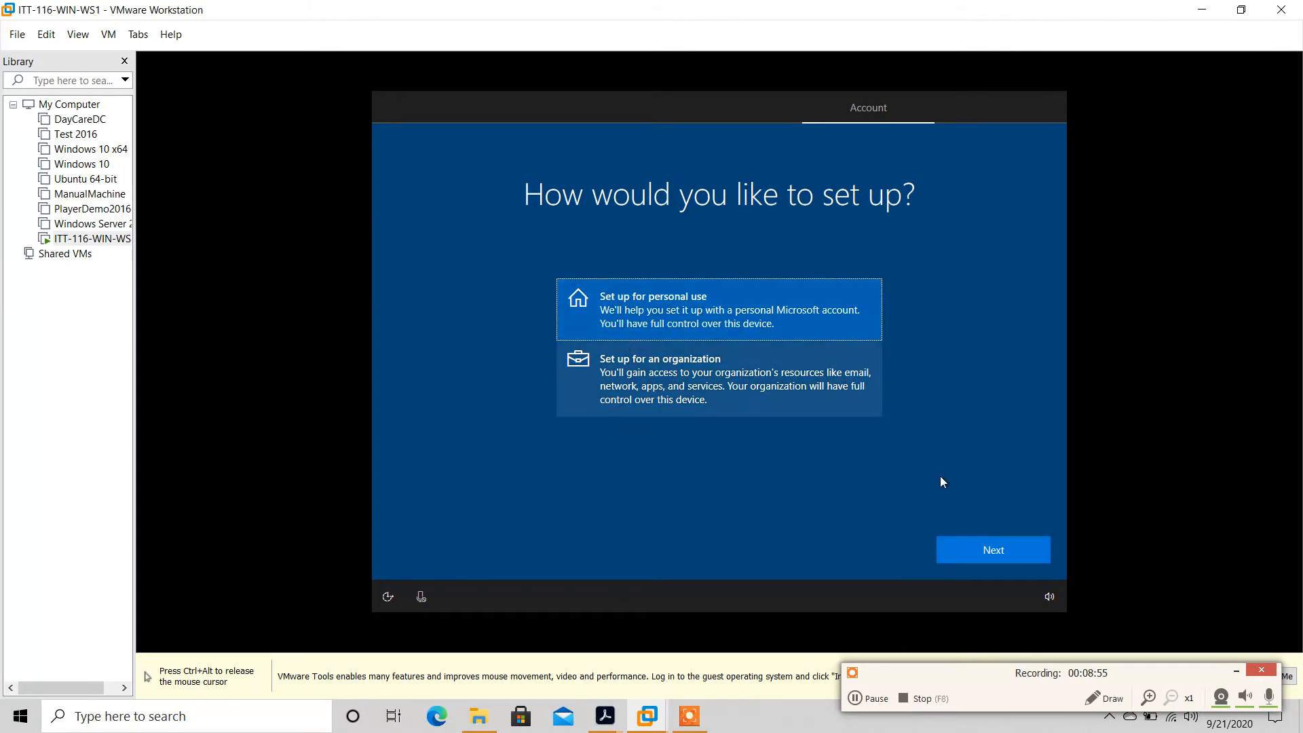
click(974, 555)
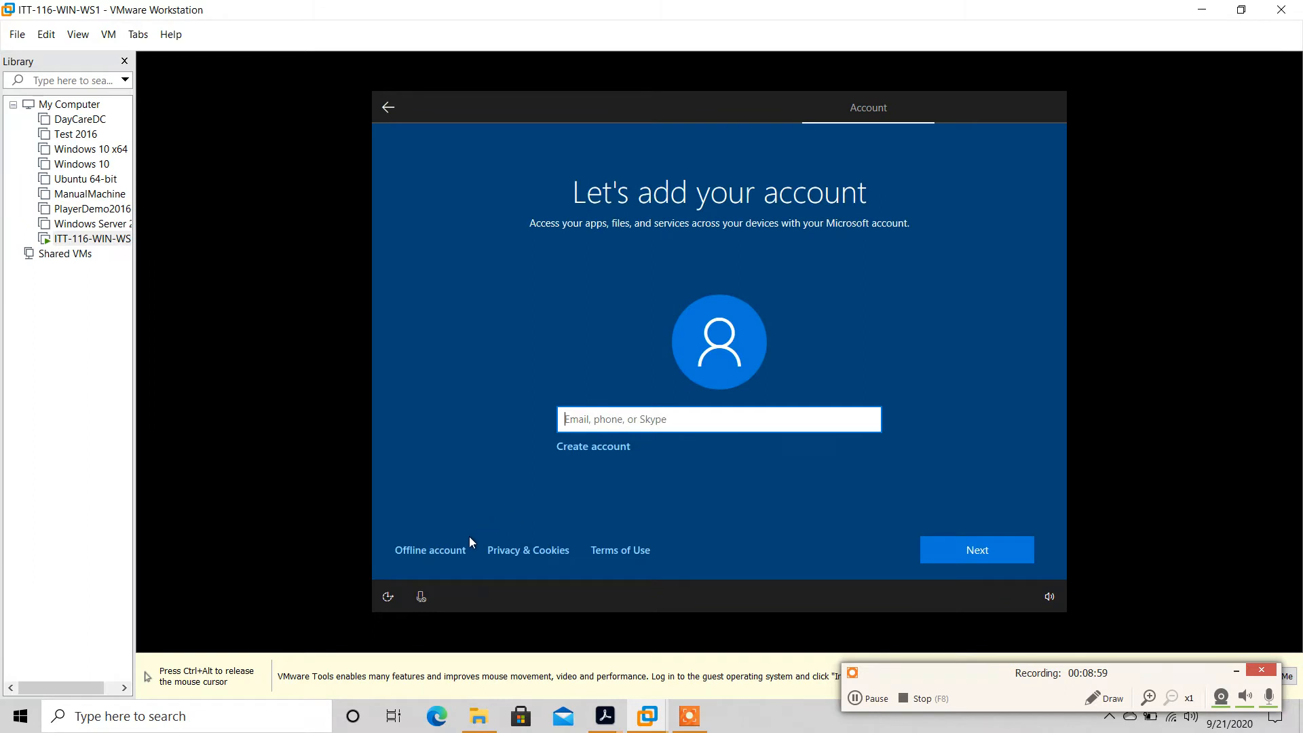
Step: Choose an offline account with the limited experience instead of signing in with a Microsoft account
click(441, 552)
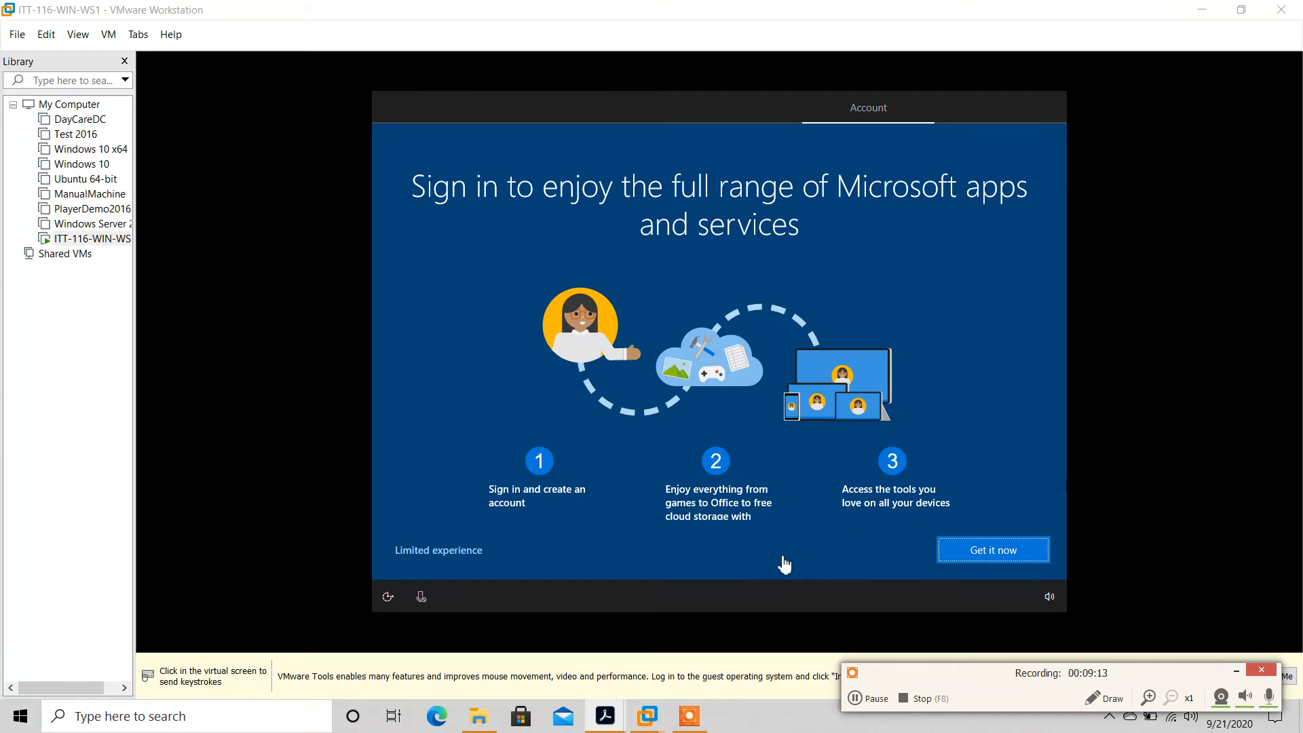
click(455, 551)
click(455, 550)
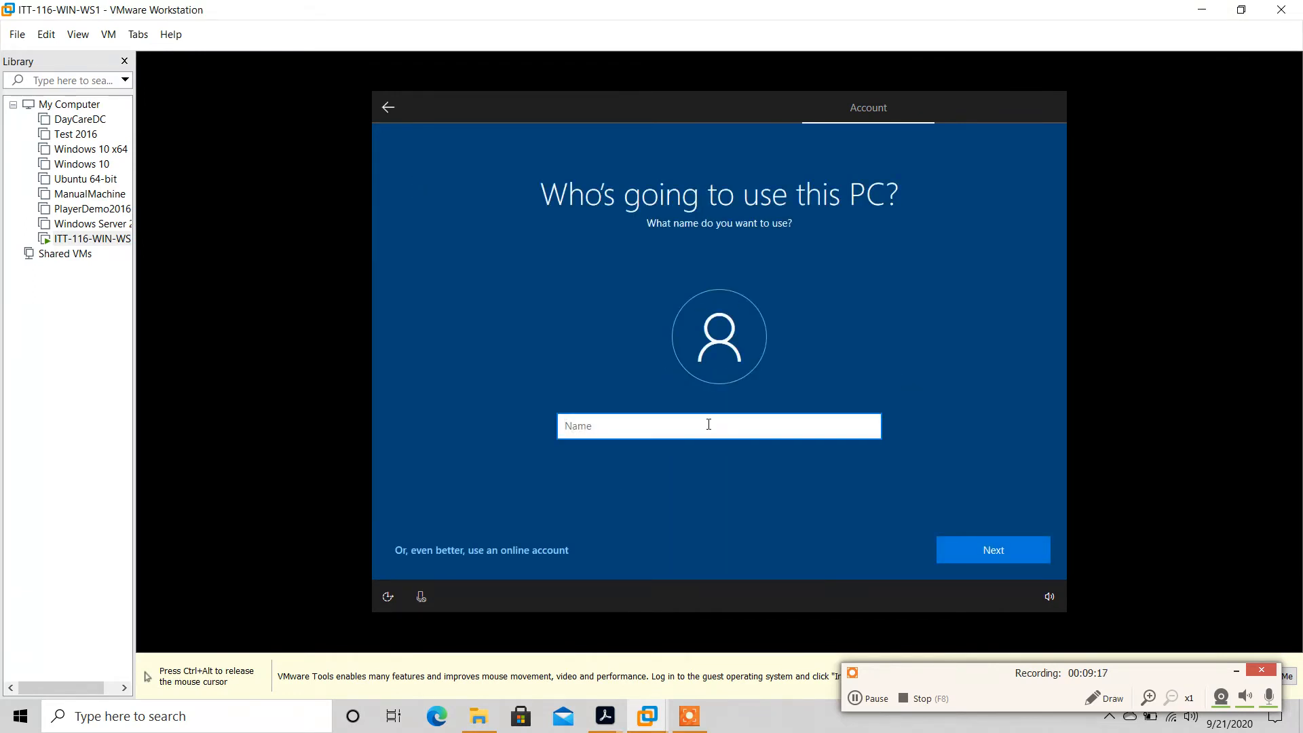
Step: Enter the user's first name as the local account name and continue
text(Josh)
key(ctrl+alt)
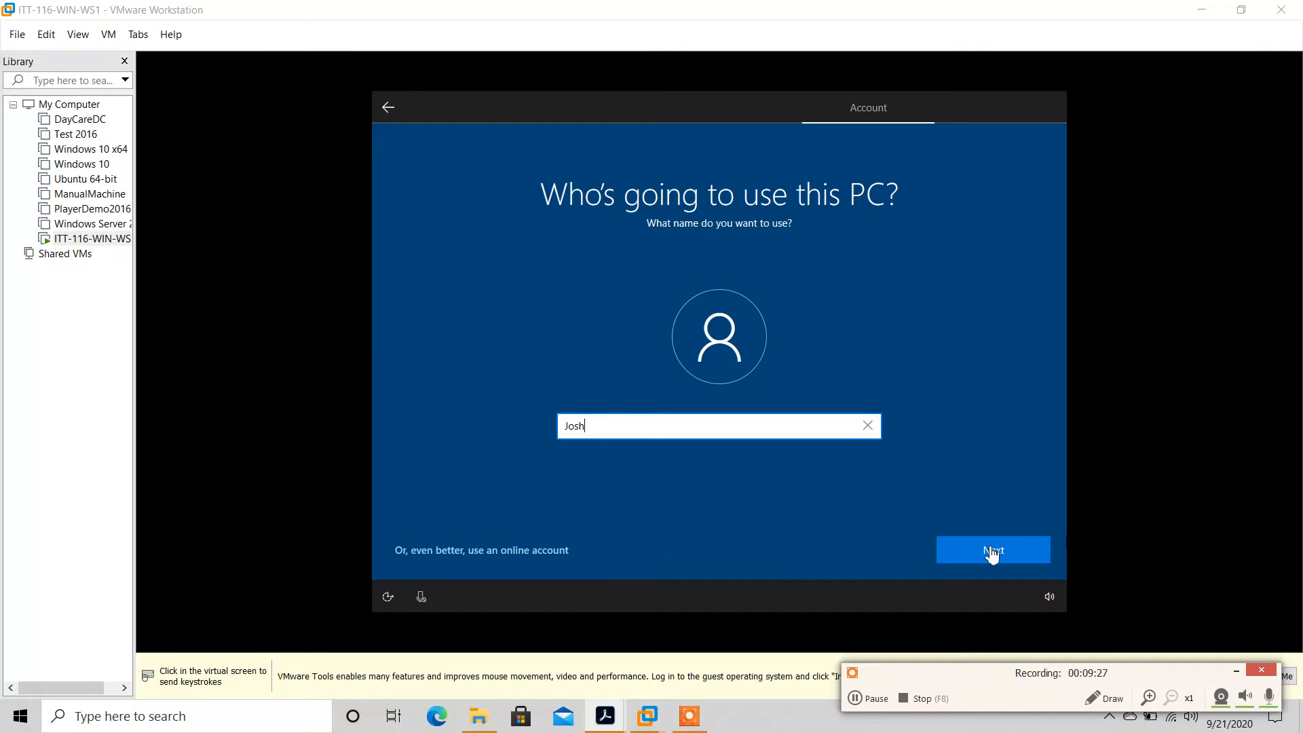
click(992, 551)
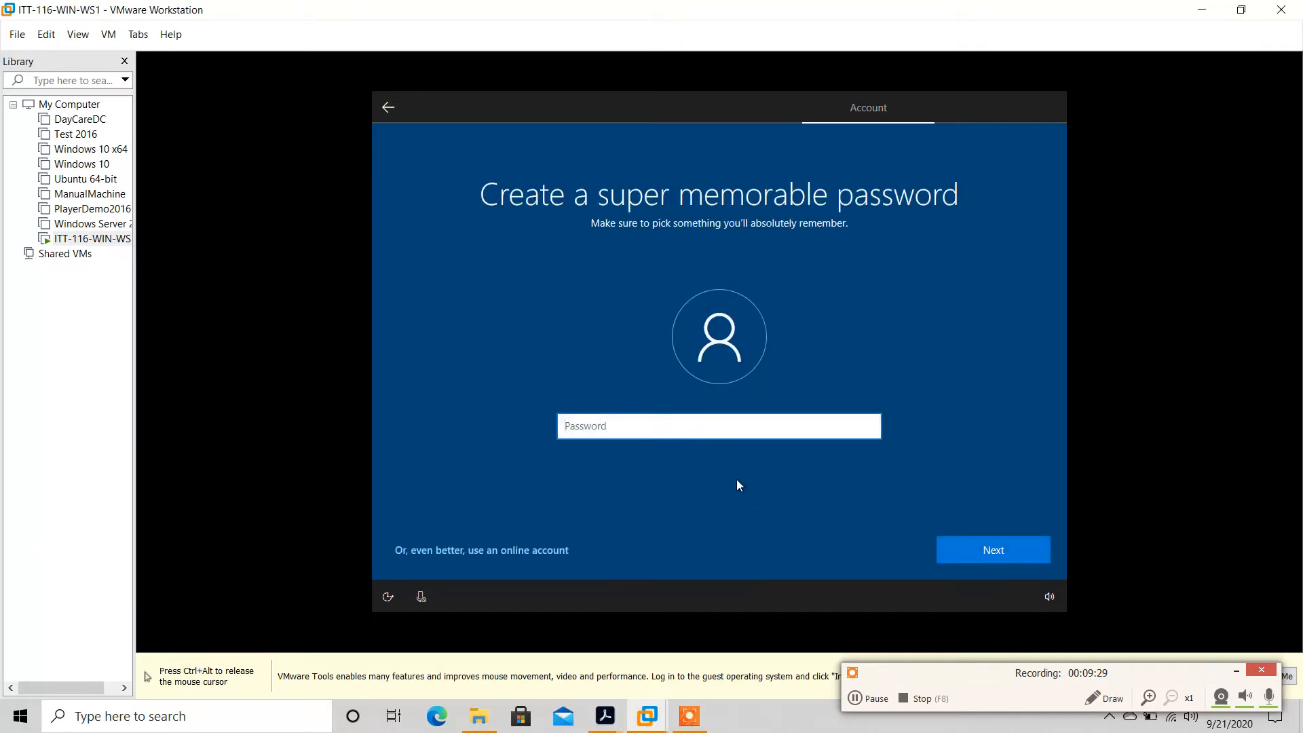
Step: Create the local account's password, enter it again to confirm it, and continue to the security questions
text(••••••••••)
click(961, 548)
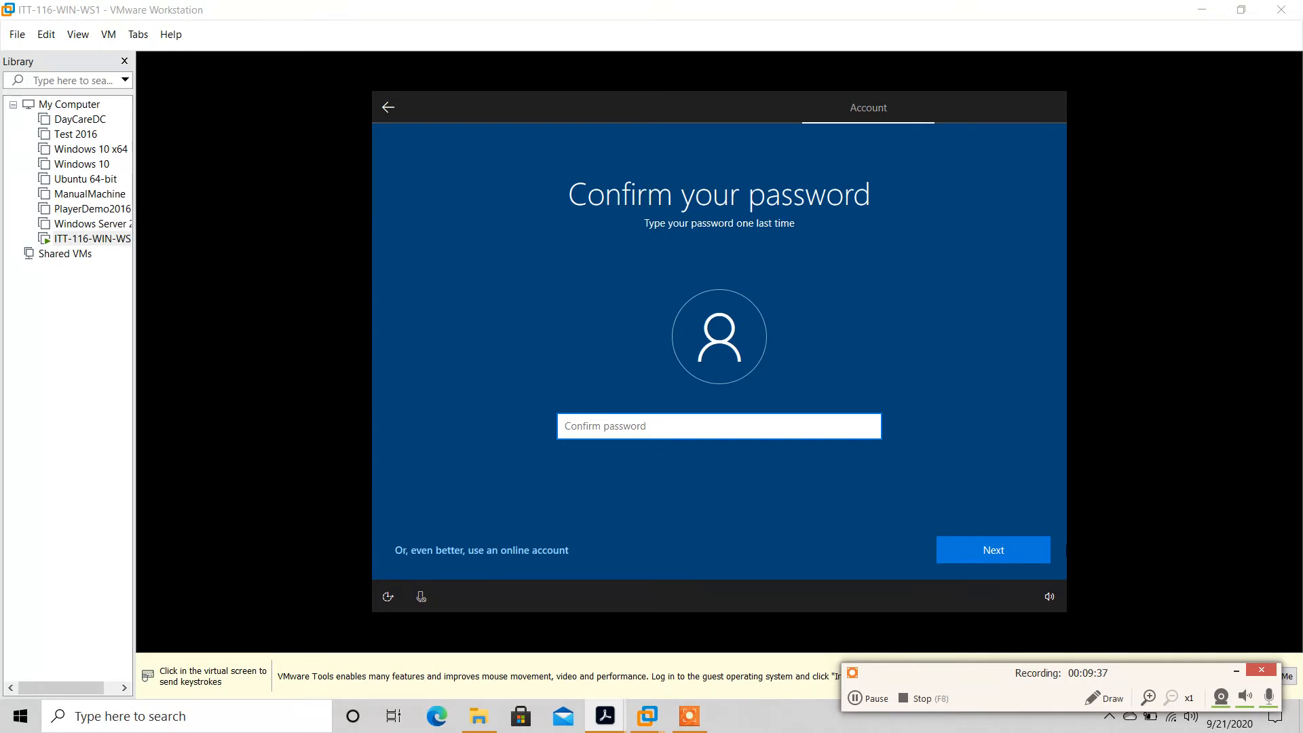
click(609, 425)
text(•••••••••)
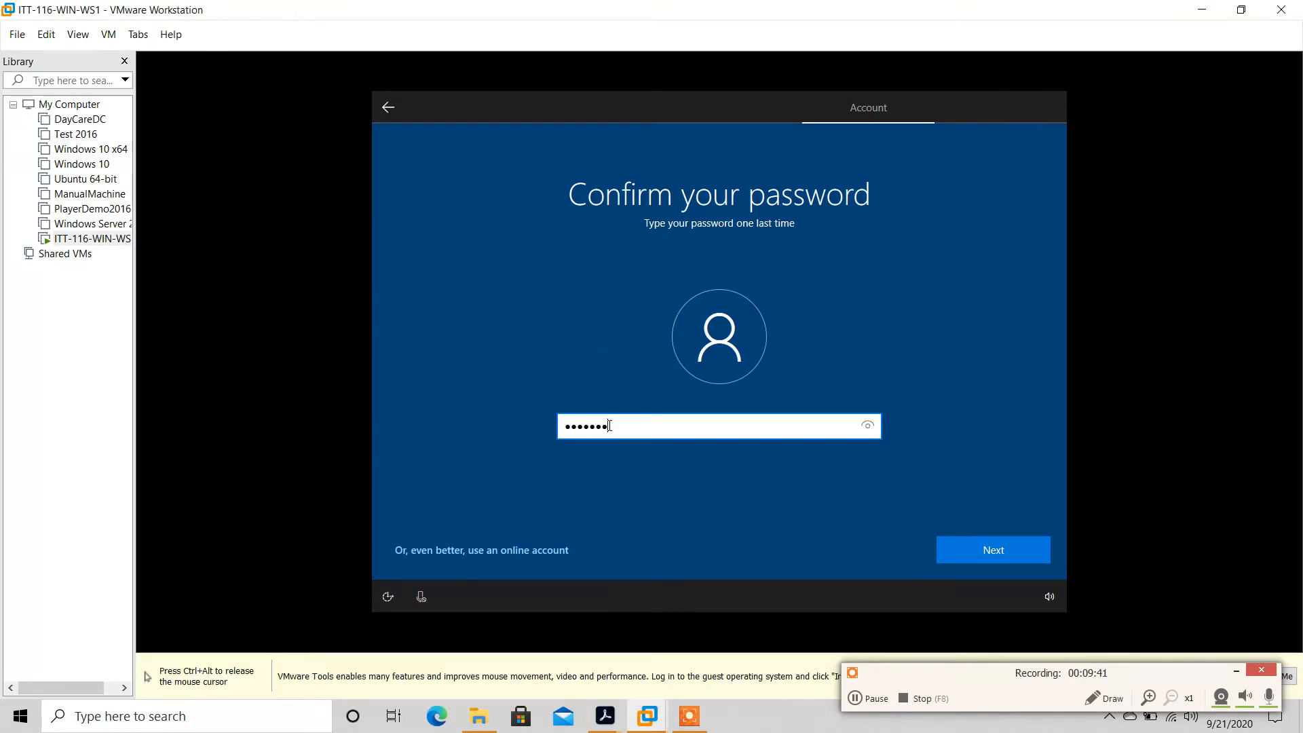
text(•)
key(Return)
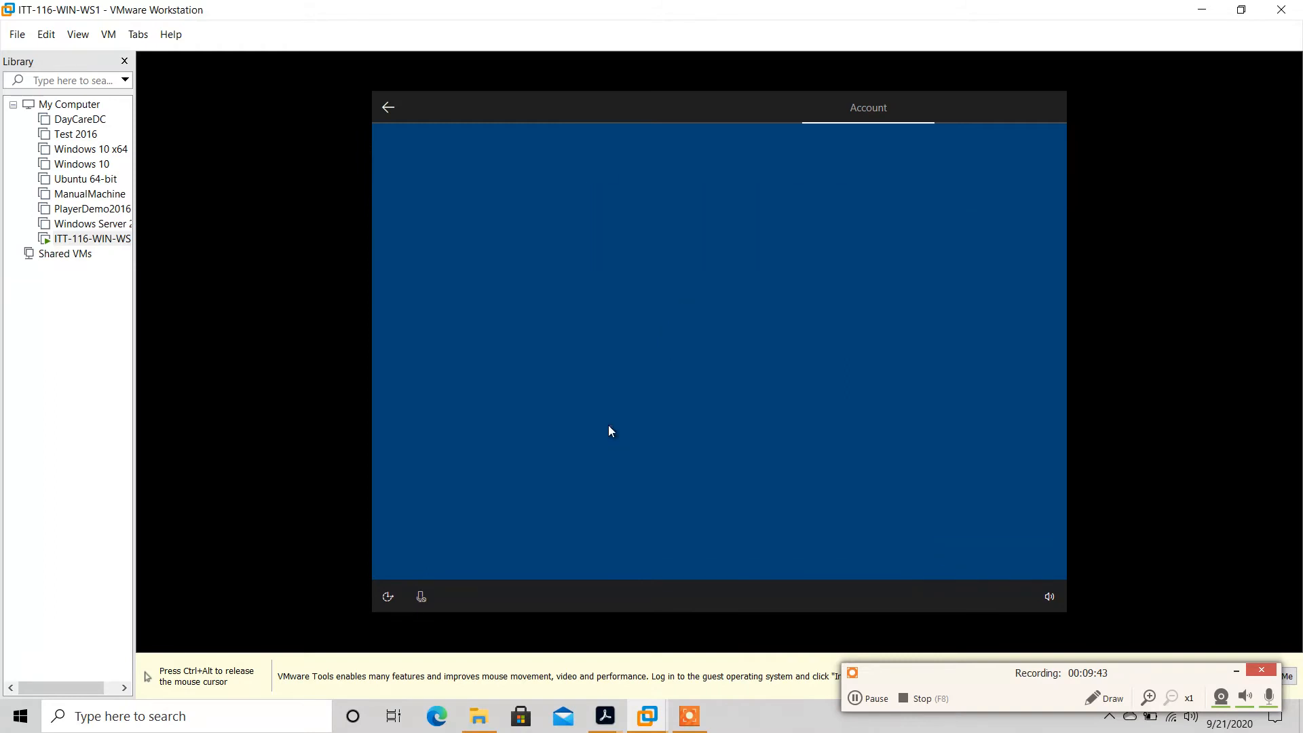
click(640, 486)
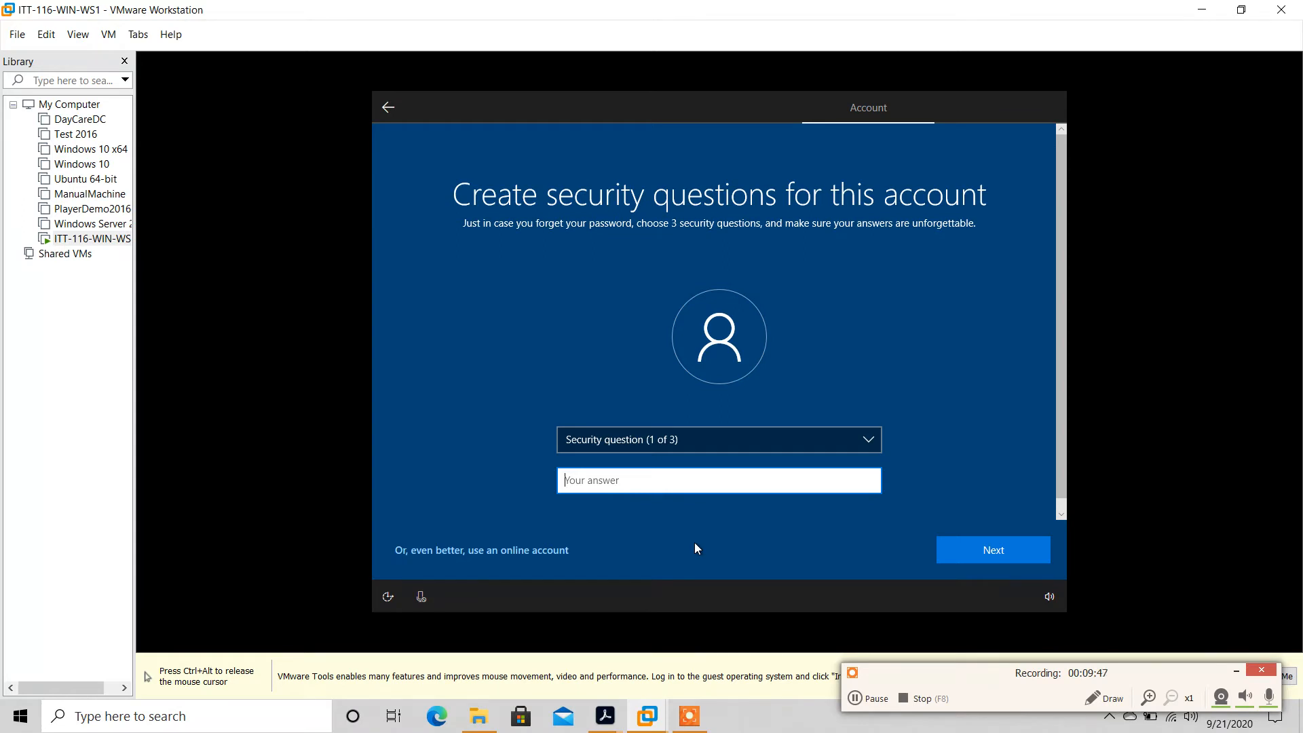
key(ctrl+alt)
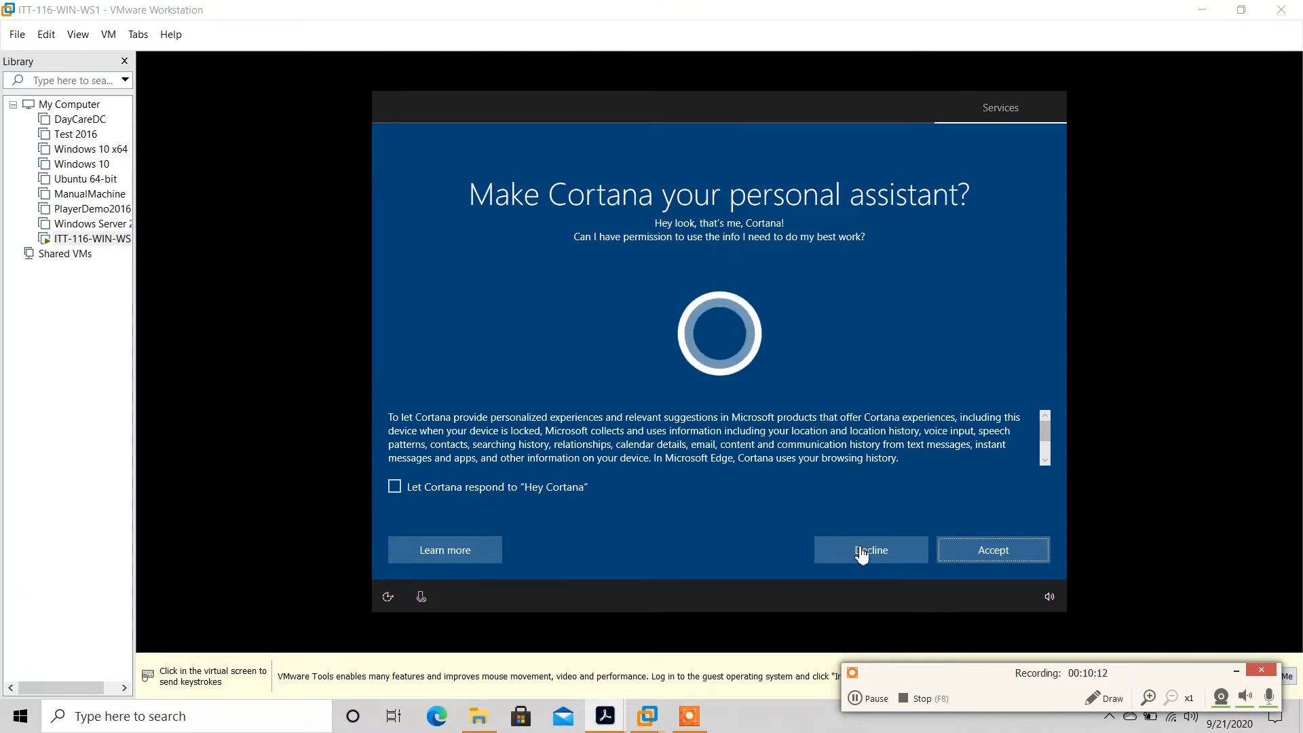
Step: Decline Cortana as personal assistant and refuse to send activity history to Microsoft
click(855, 548)
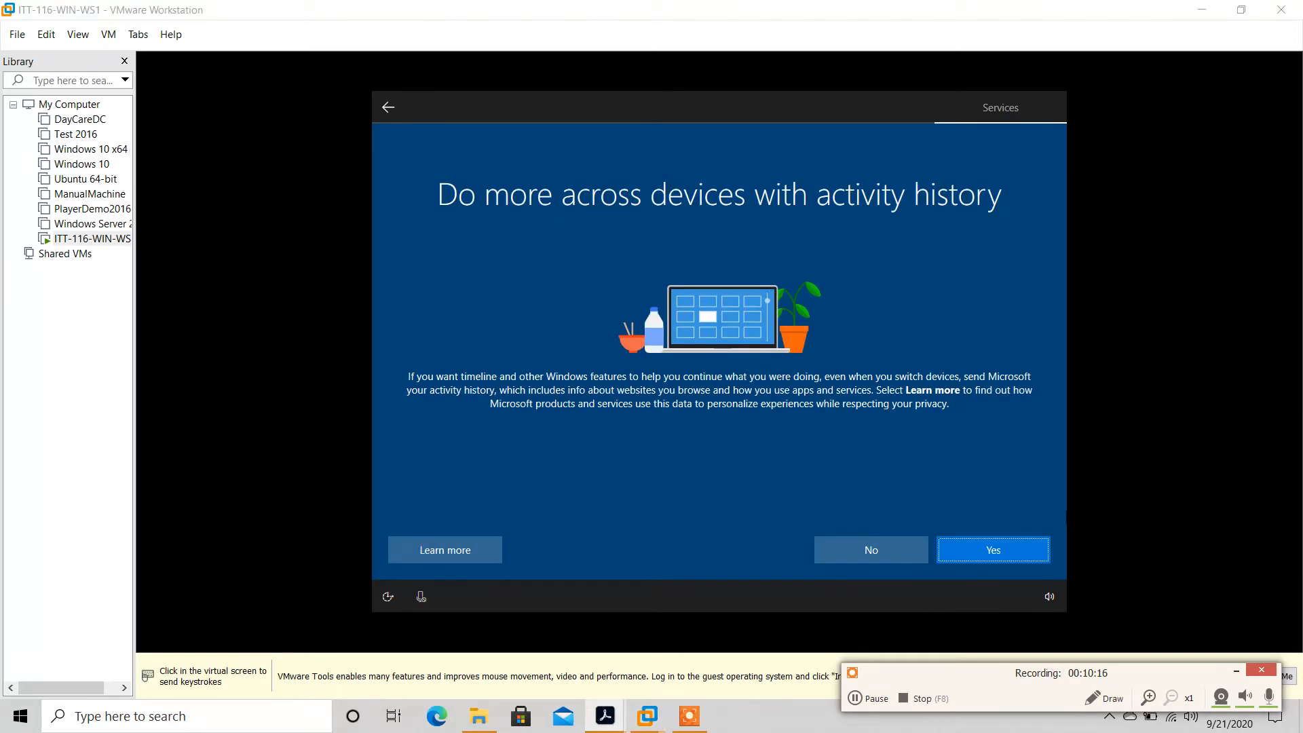
click(891, 566)
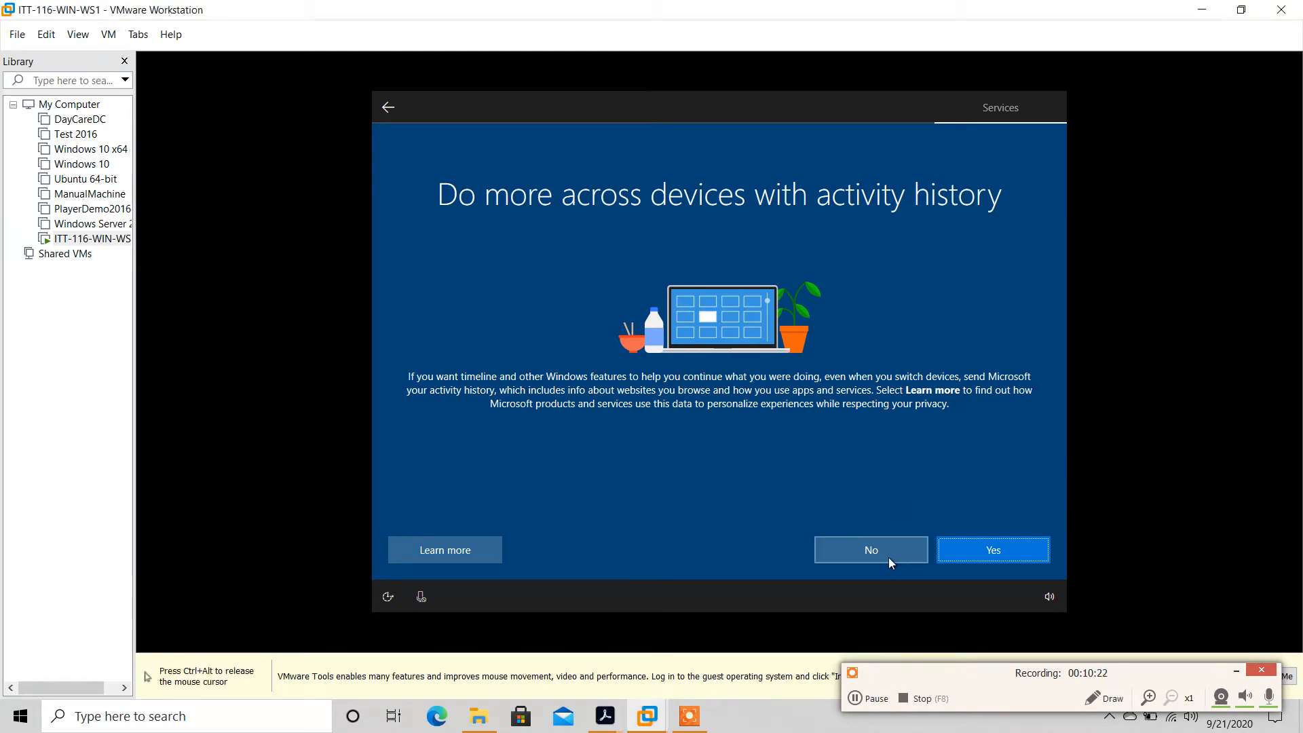
click(889, 558)
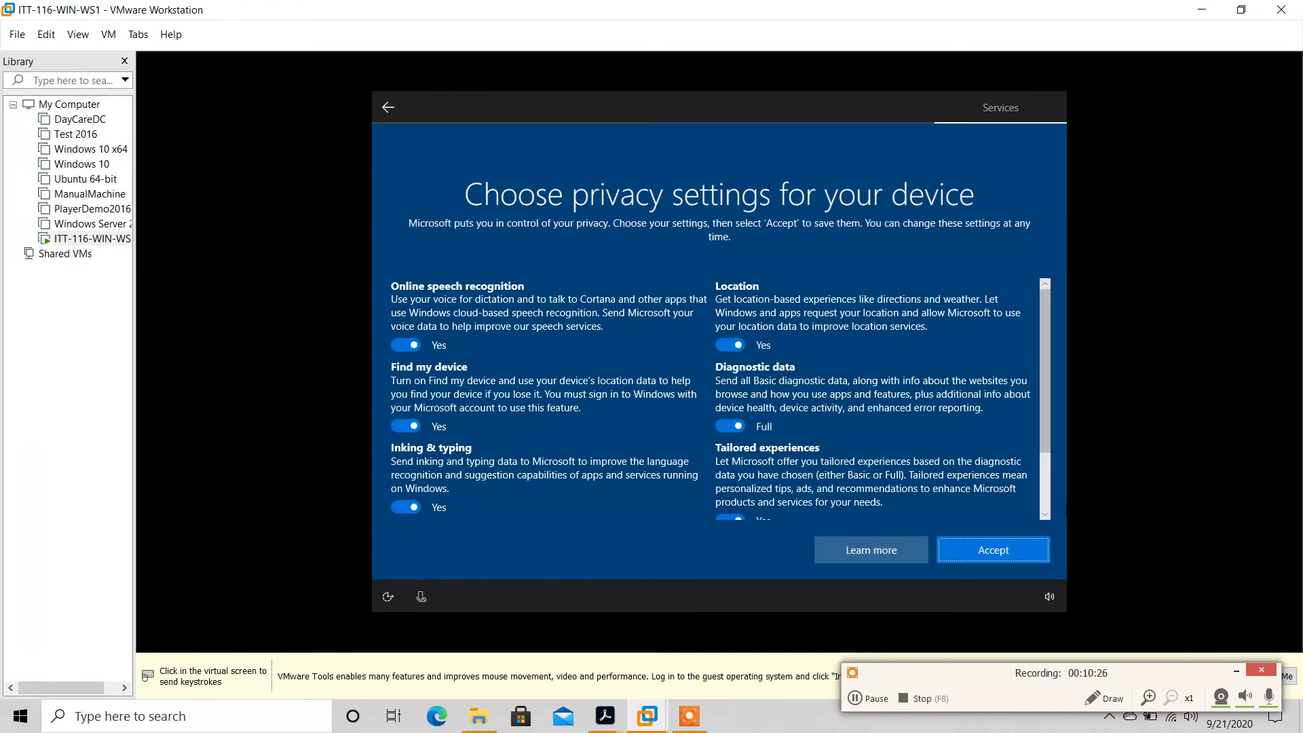
Step: Turn off Location, Find my device and Online speech recognition, and set Diagnostic data to Basic
click(821, 428)
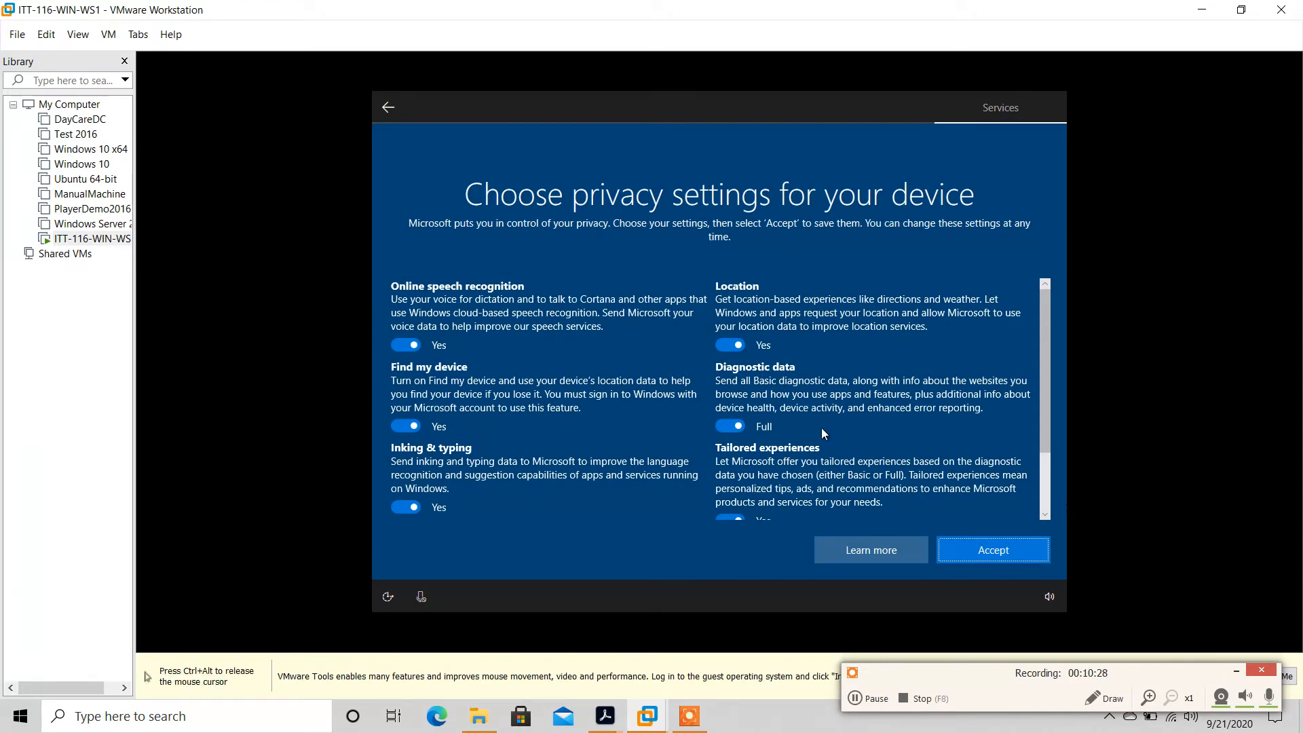
click(730, 347)
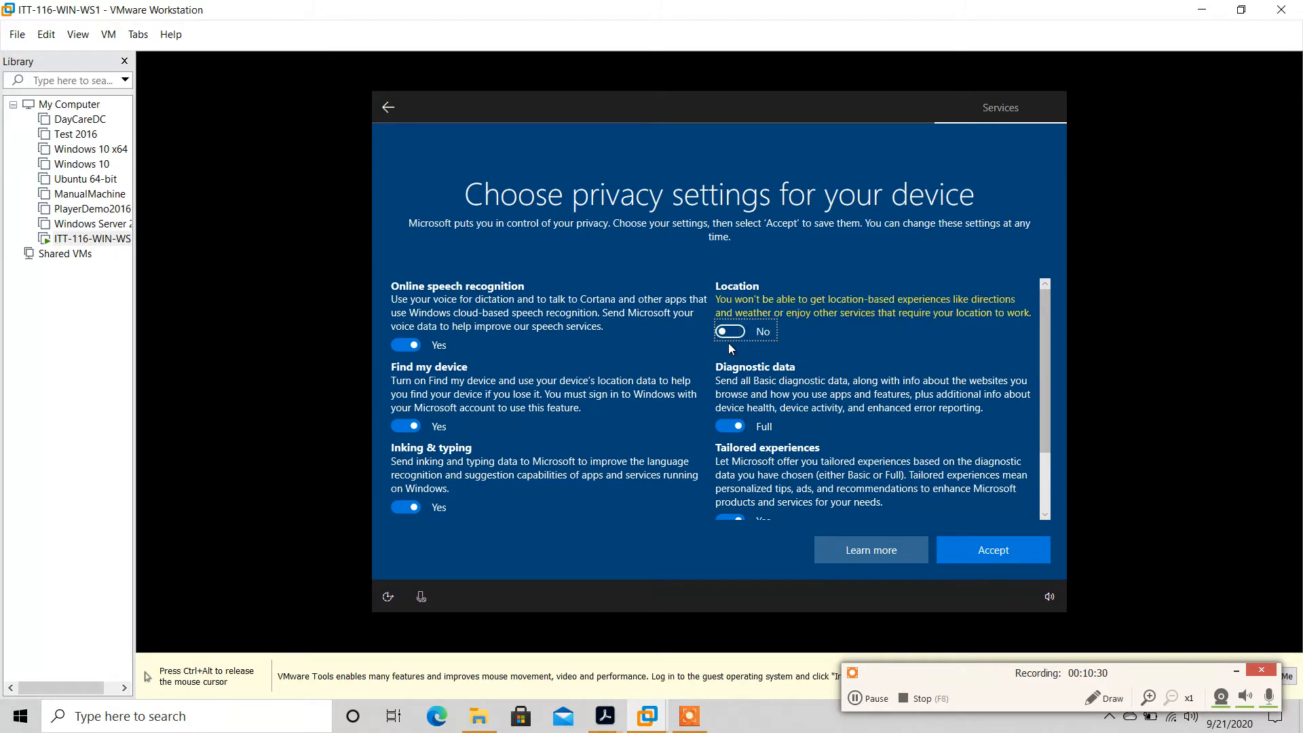
click(729, 425)
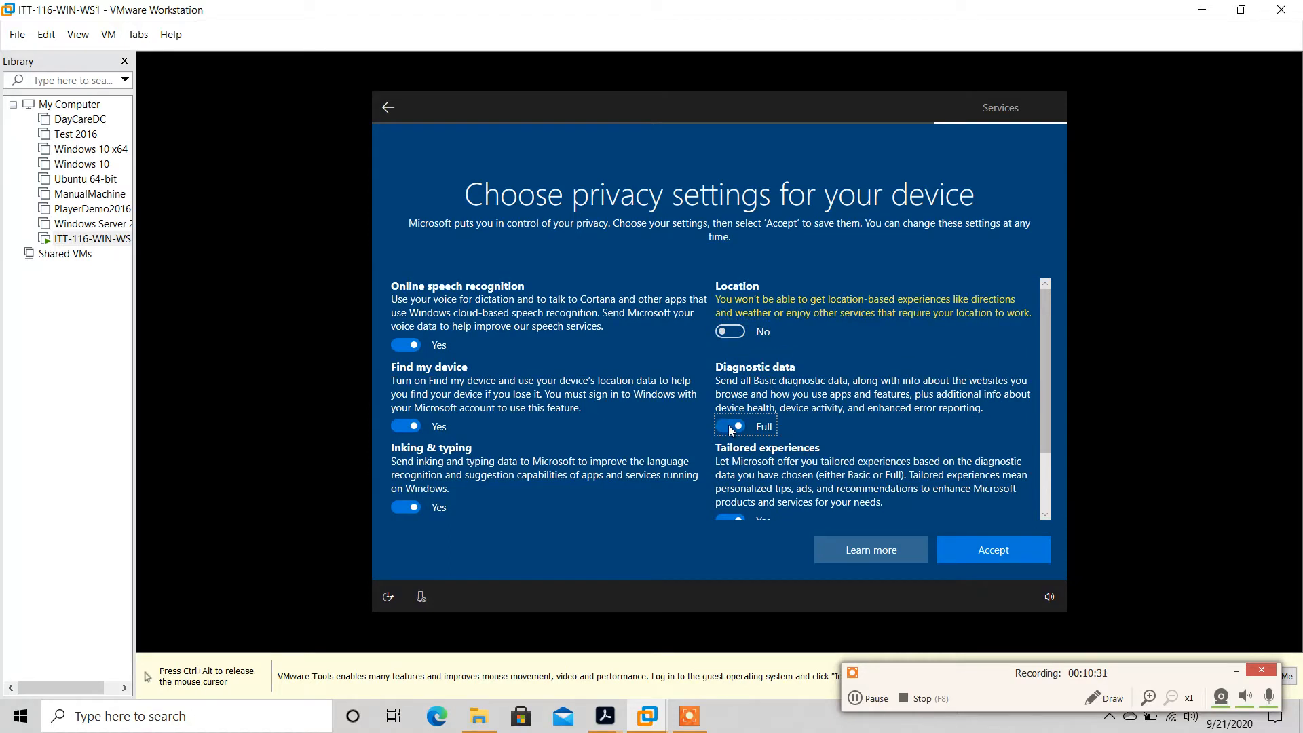
click(398, 429)
click(403, 345)
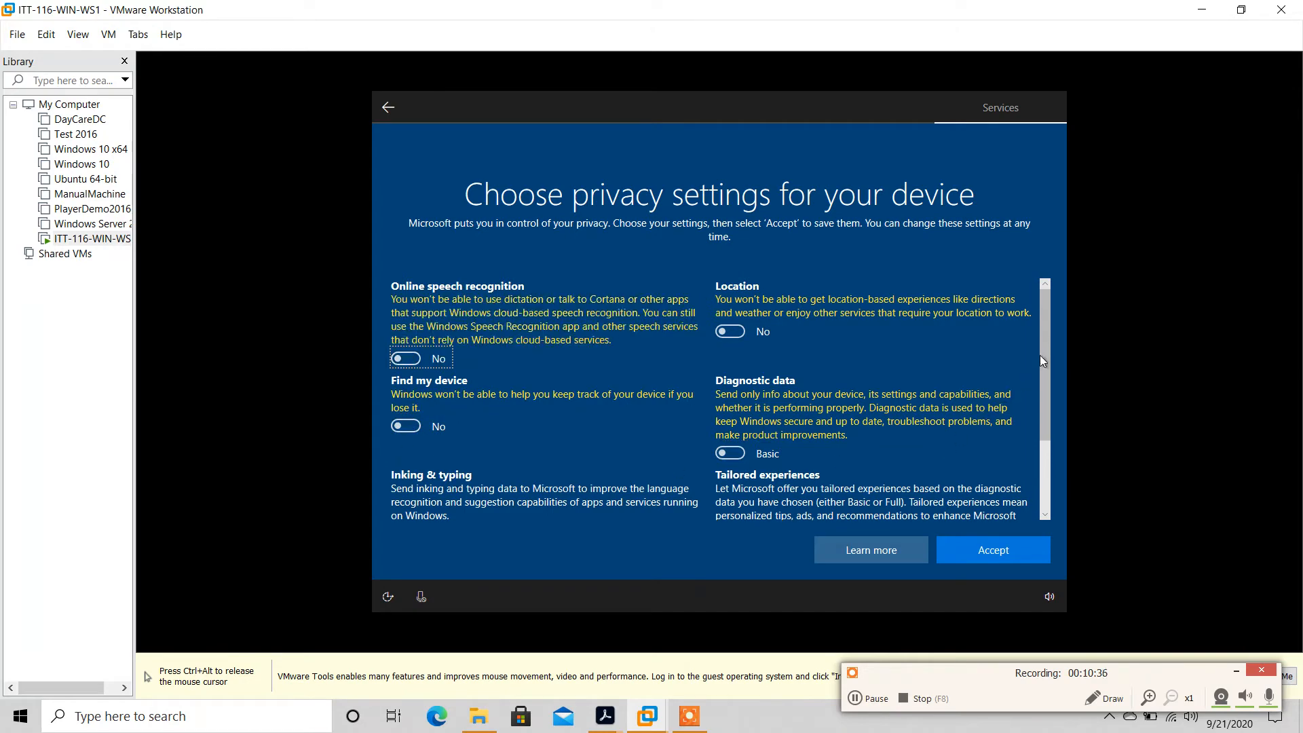
Step: Turn off Tailored experiences, Inking & typing and Advertising ID, and accept the privacy settings
drag(1041, 357, 1049, 493)
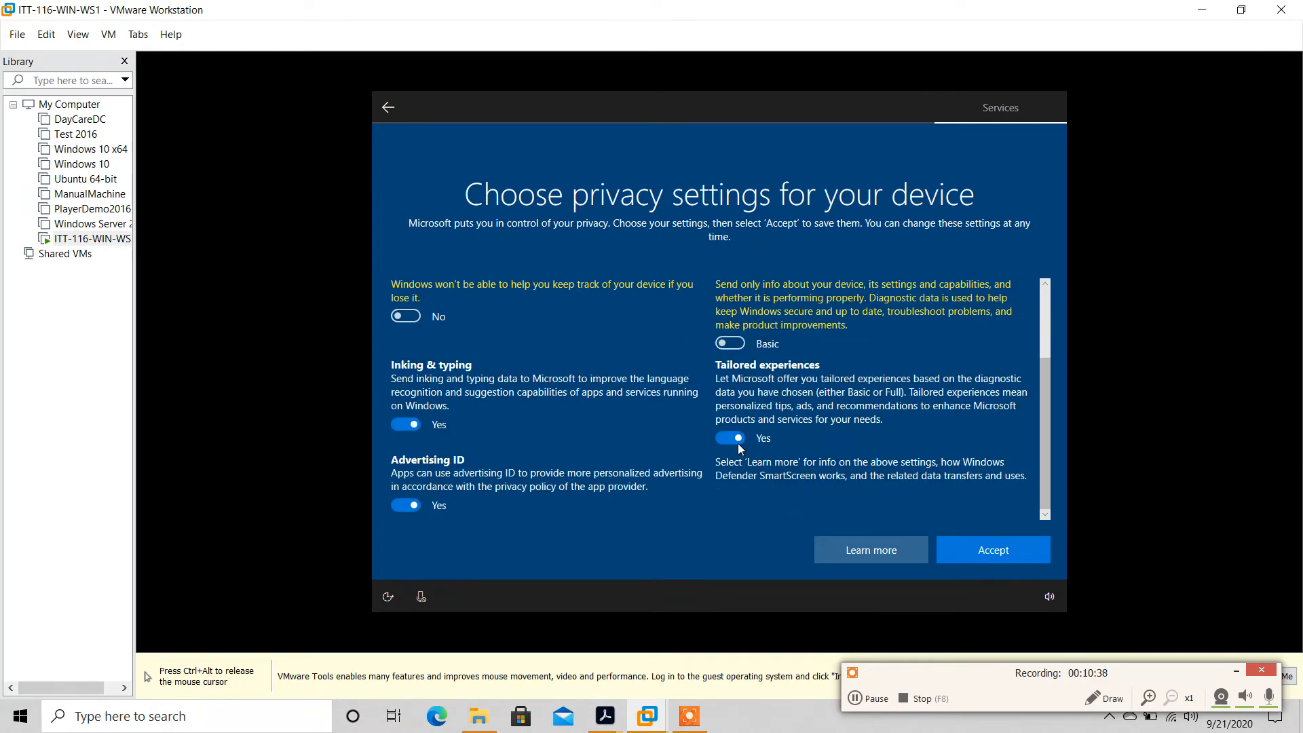
click(727, 437)
click(409, 442)
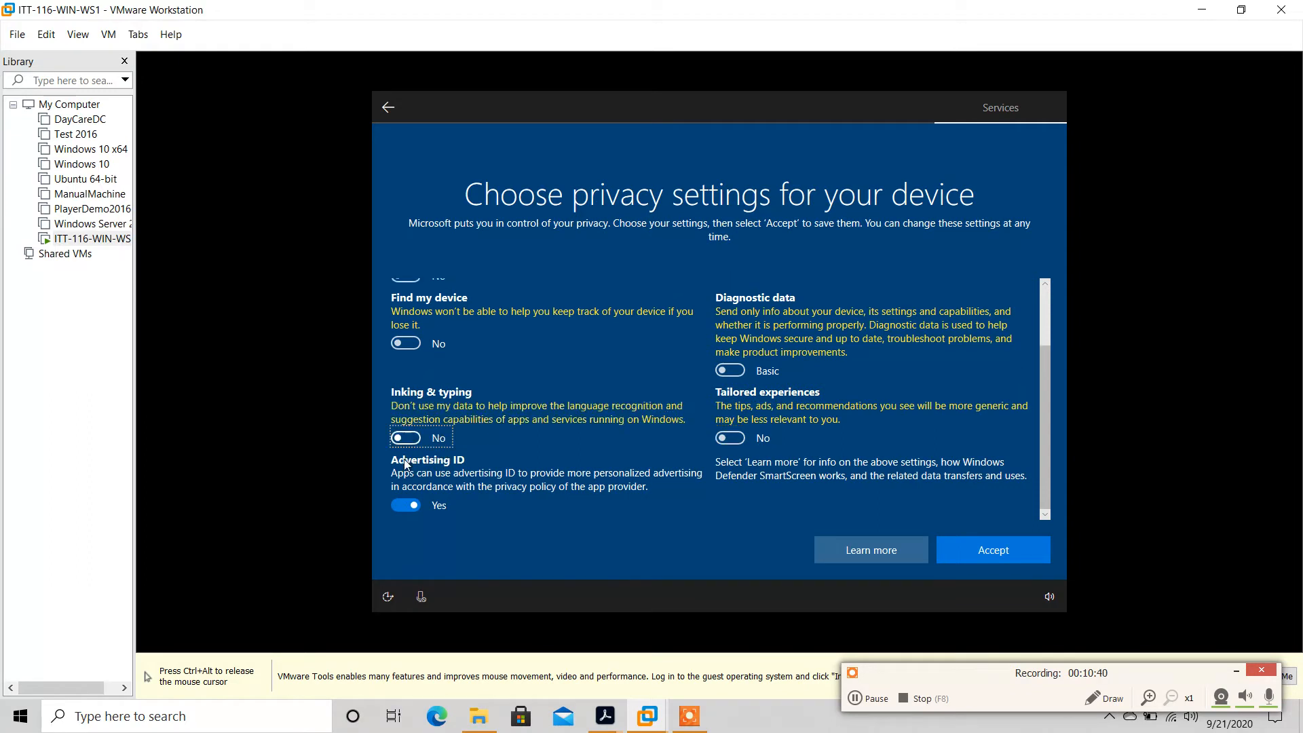
click(402, 506)
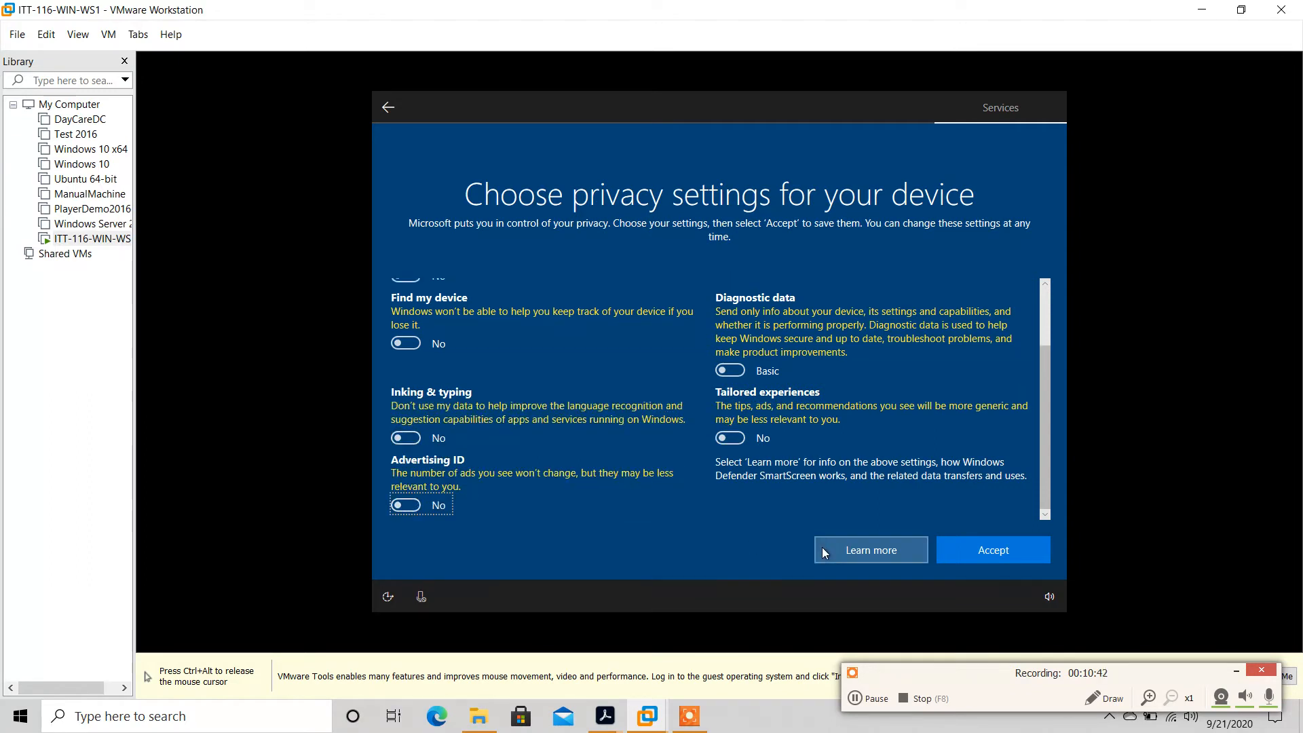
click(1002, 553)
key(ctrl+alt)
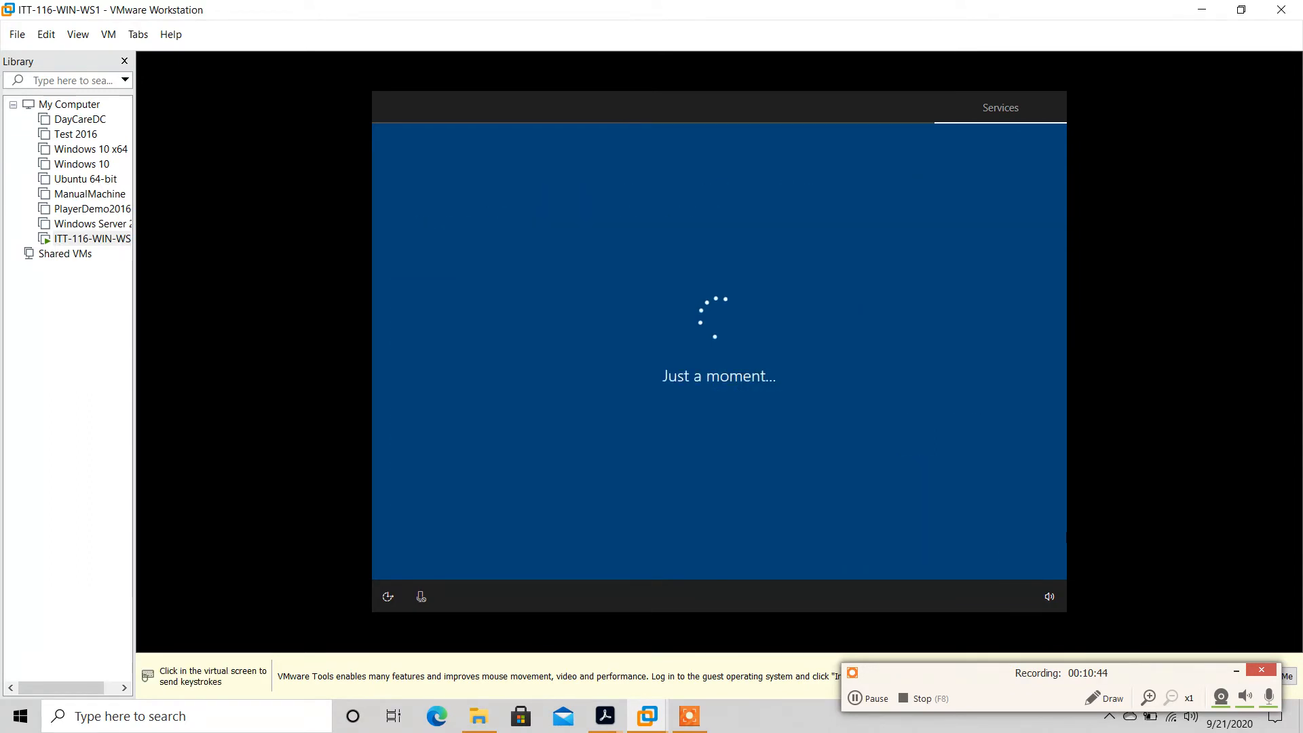
key(alt+Tab)
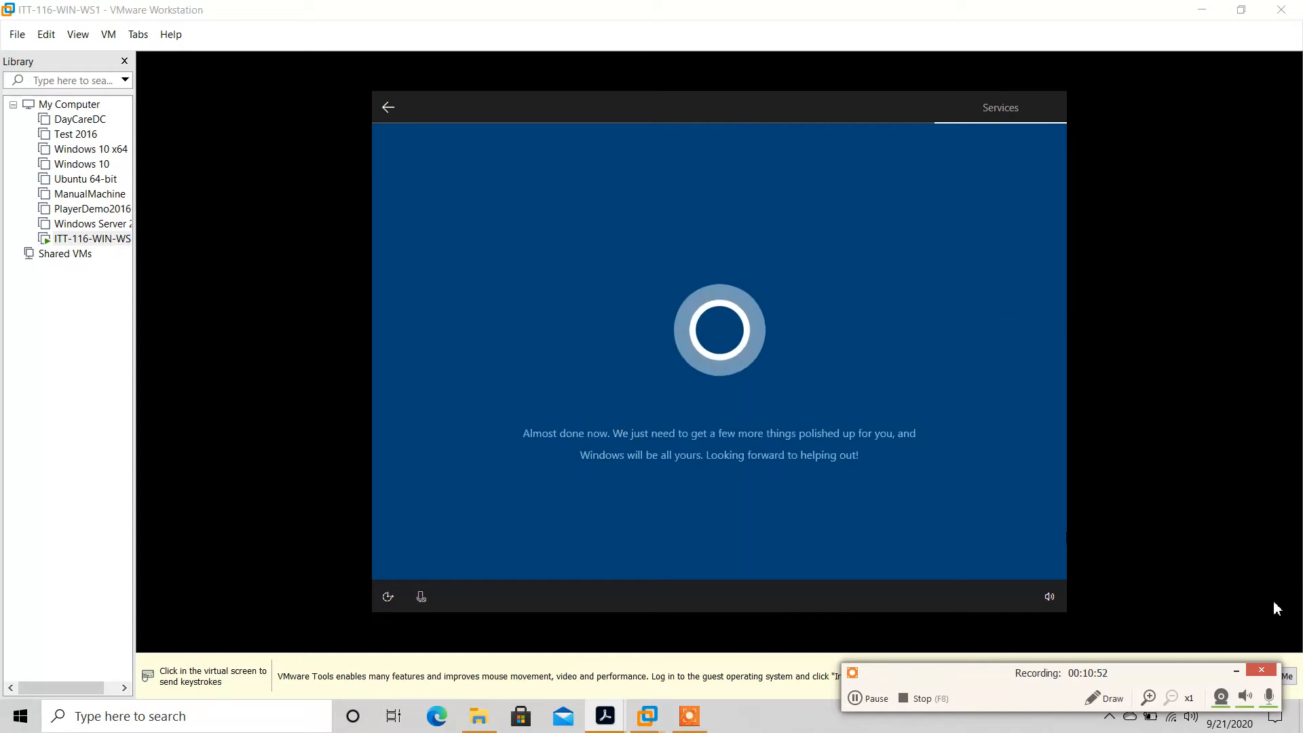
click(875, 699)
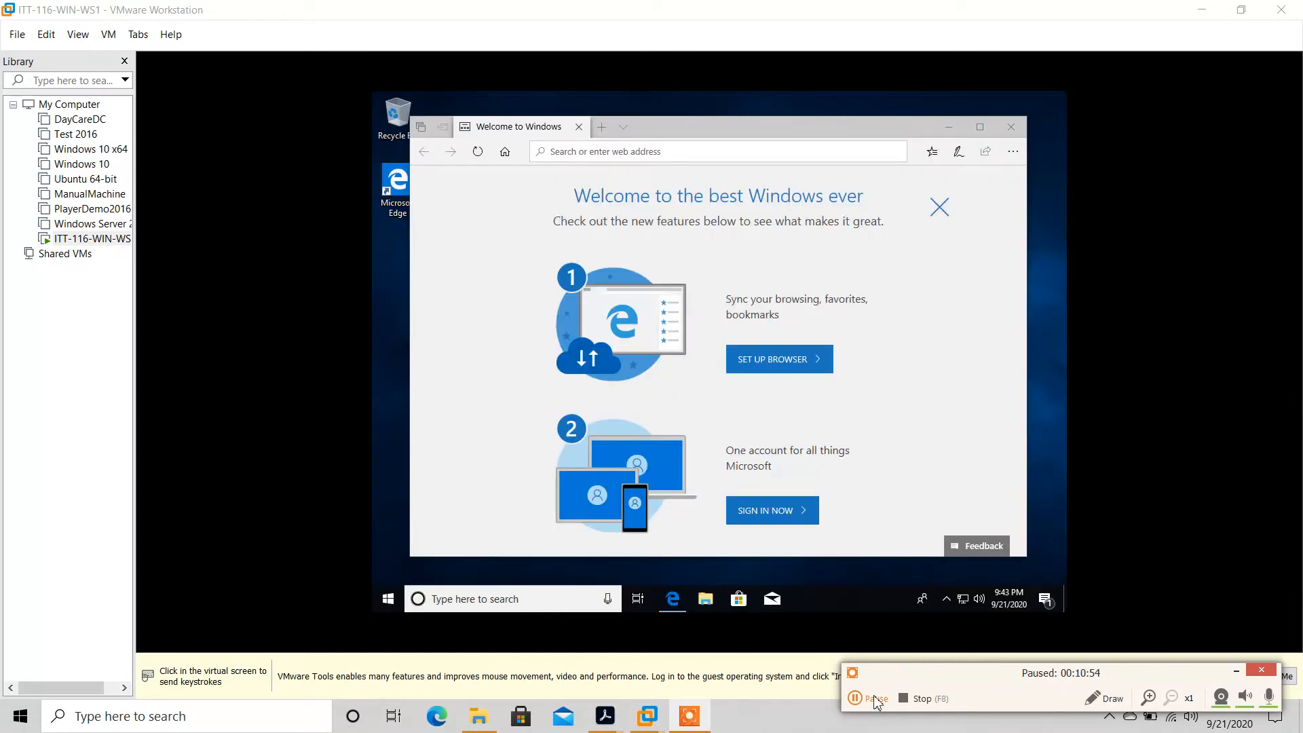
click(875, 699)
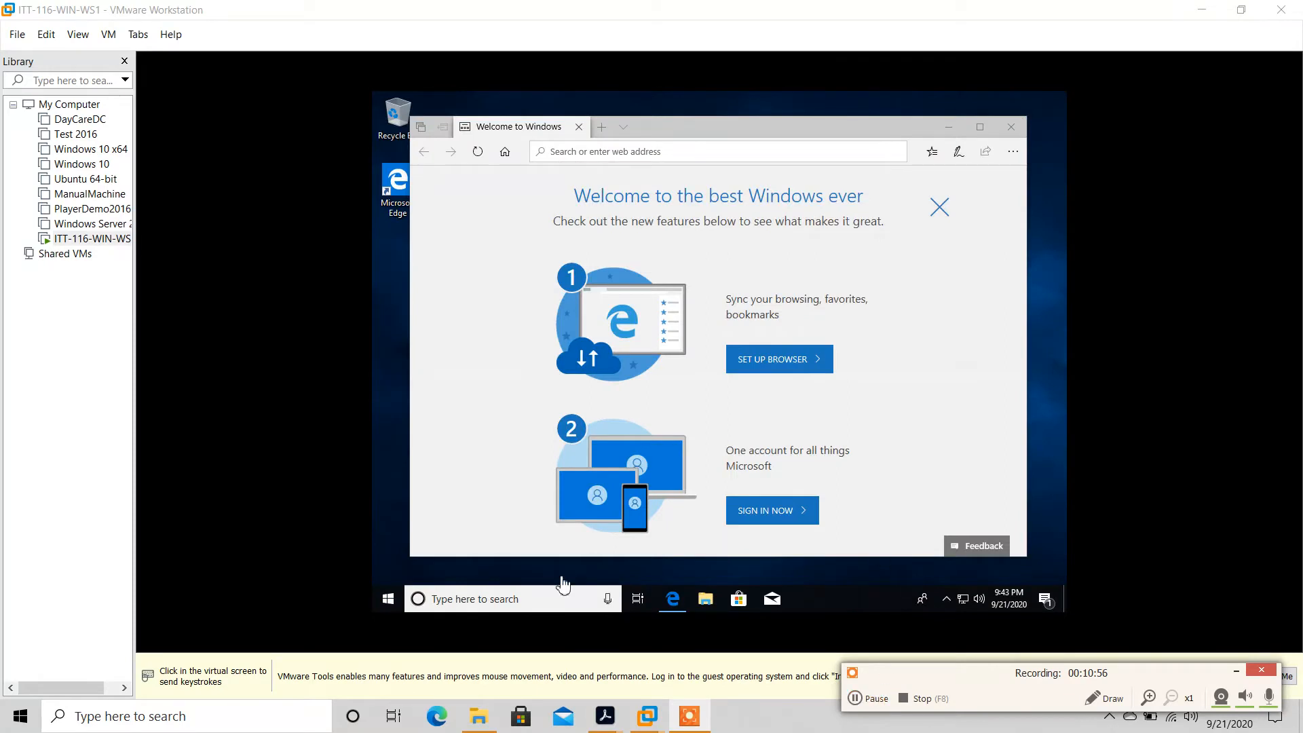
Step: Open the Control Panel in the virtual machine and view the installed programs in Programs and Features
click(388, 602)
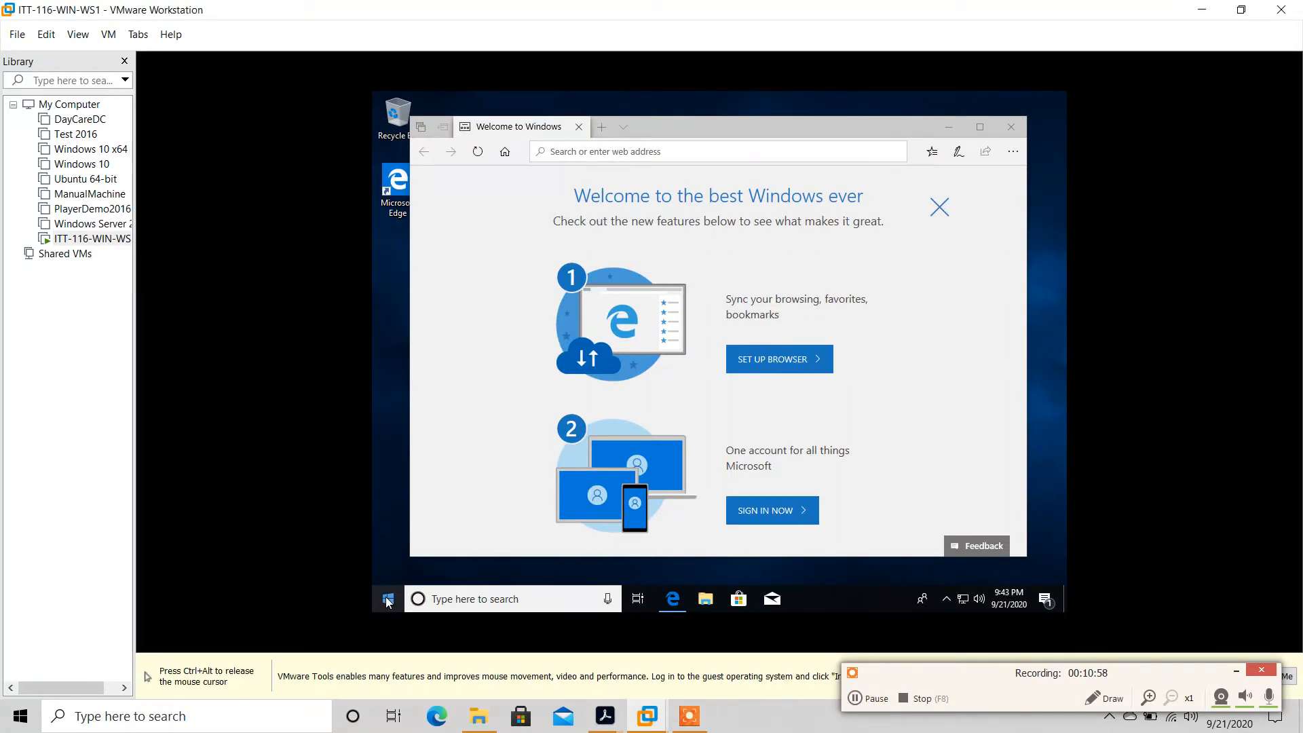
click(388, 600)
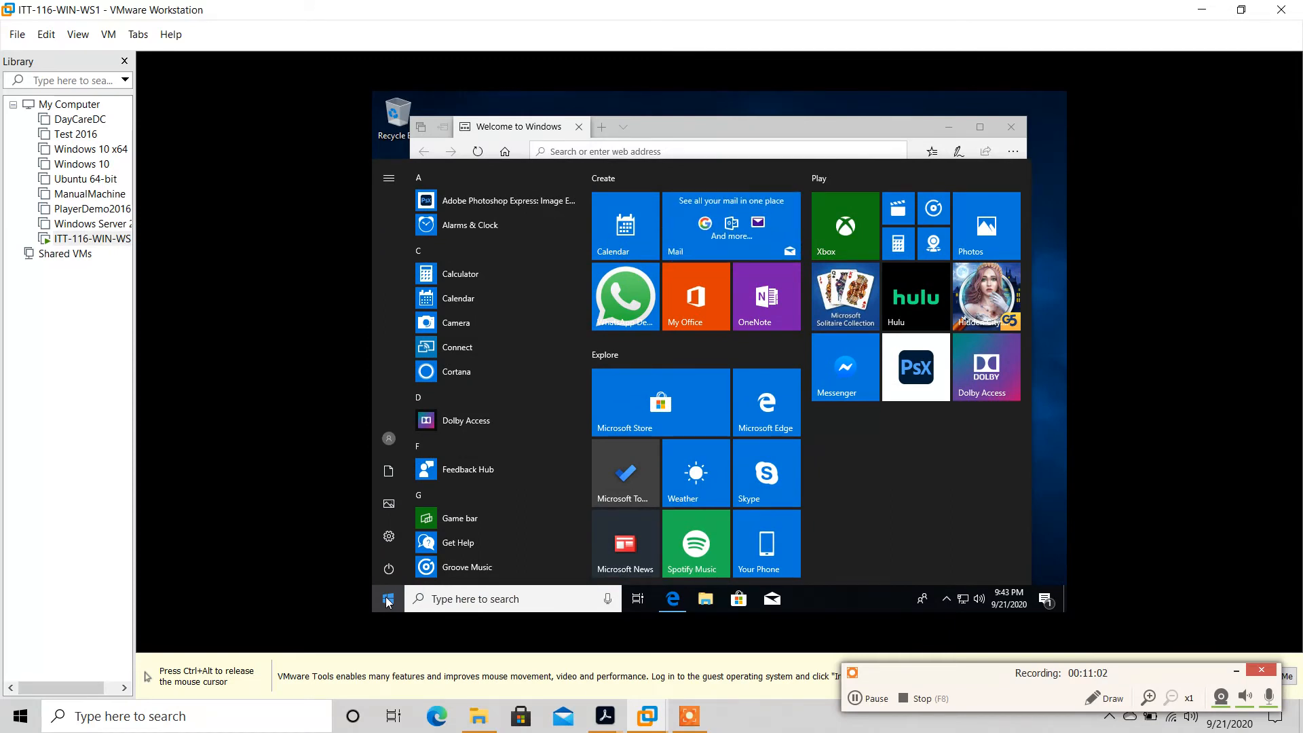
text(control)
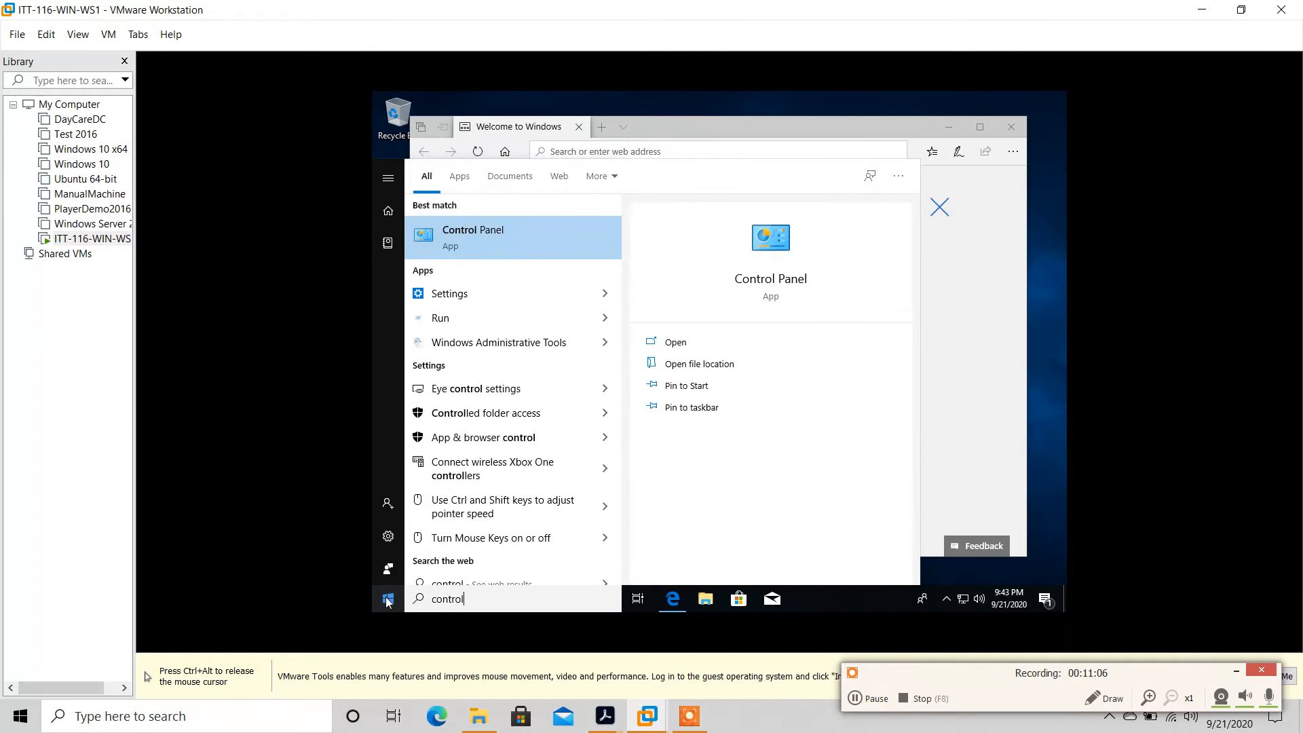
click(507, 221)
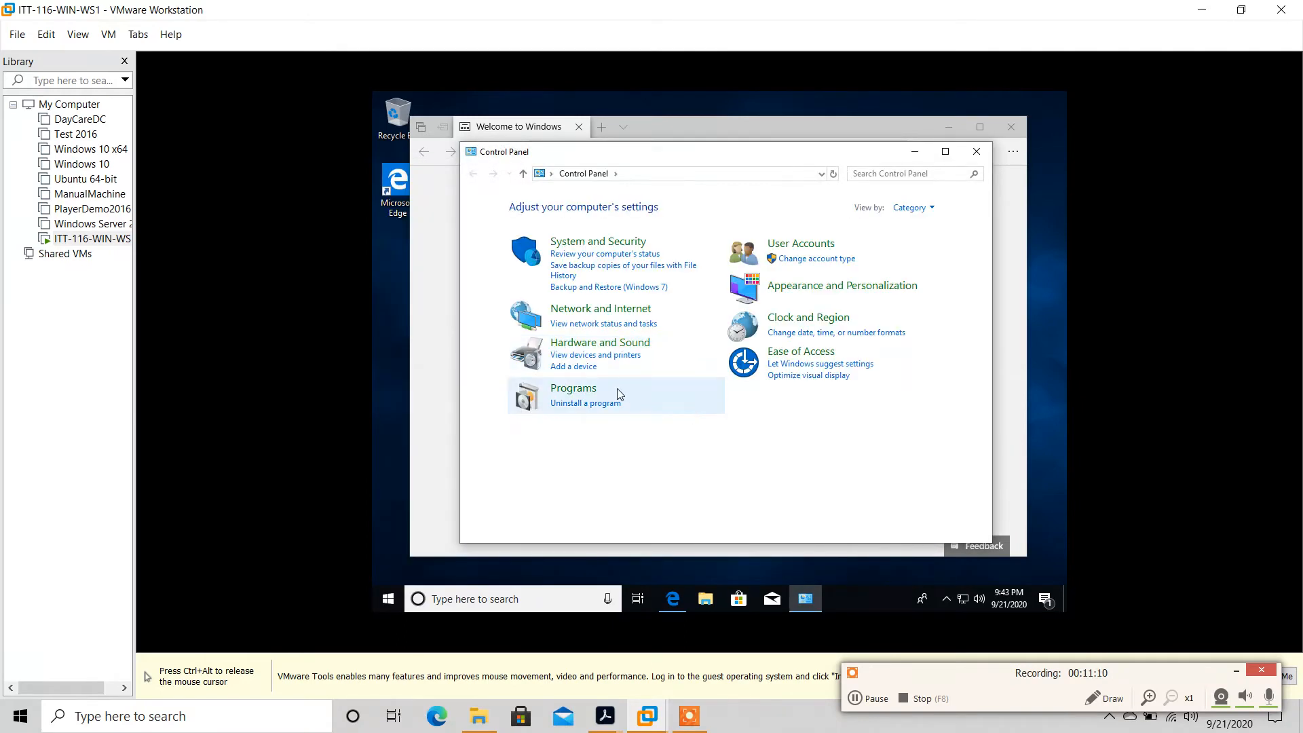
click(558, 396)
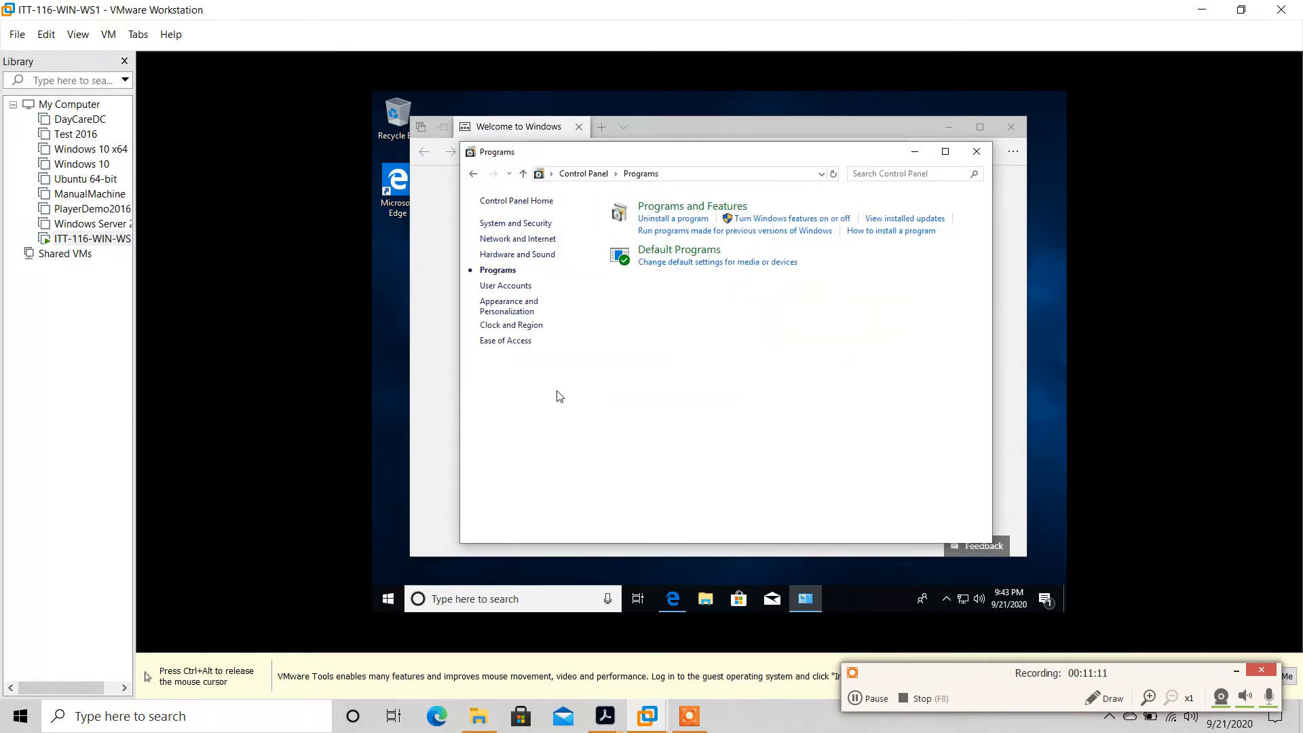
click(696, 207)
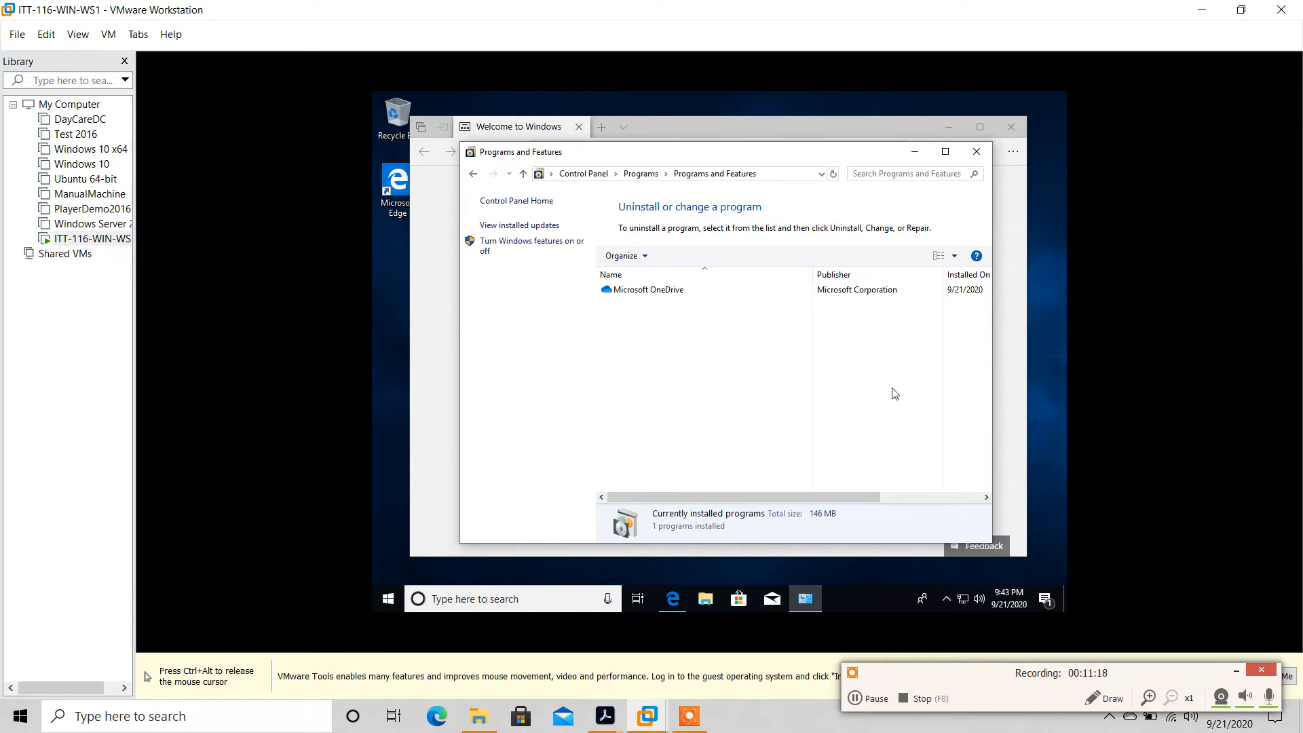
Step: Release control from the virtual machine and start the VMware Tools installation for it
key(ctrl+alt)
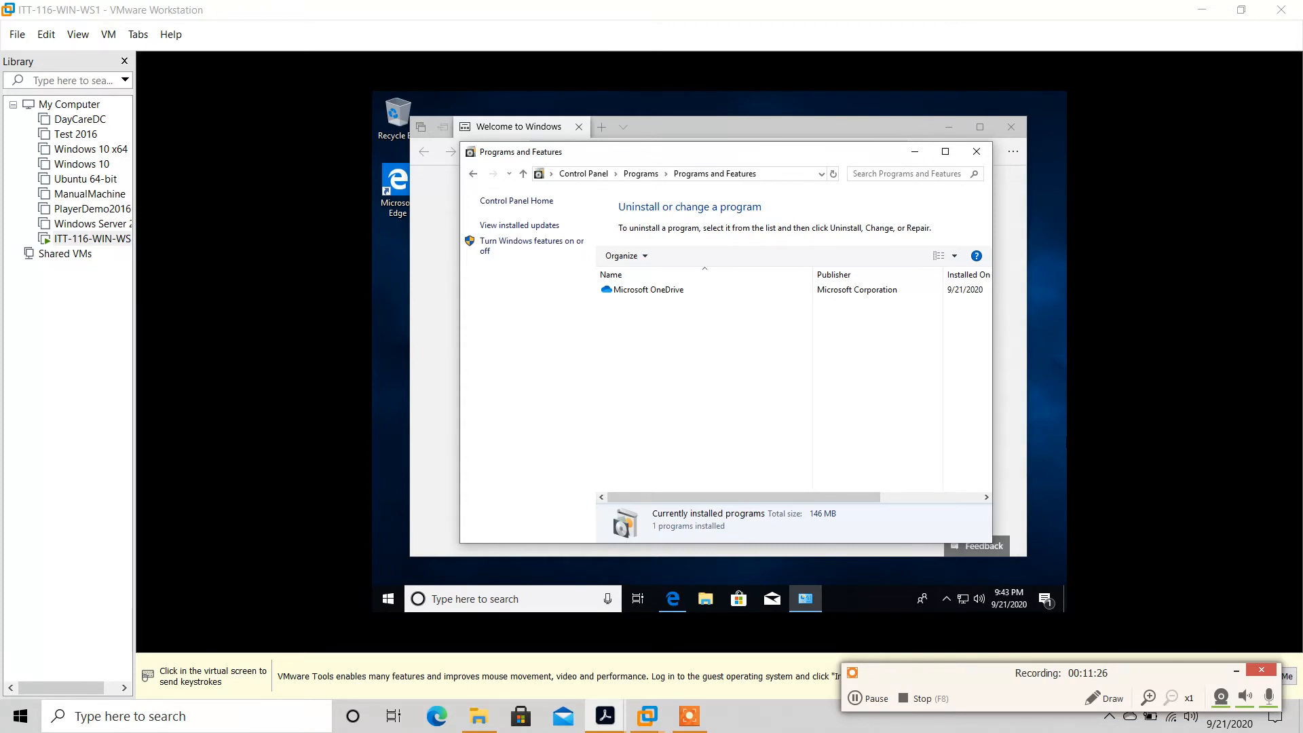
click(1236, 673)
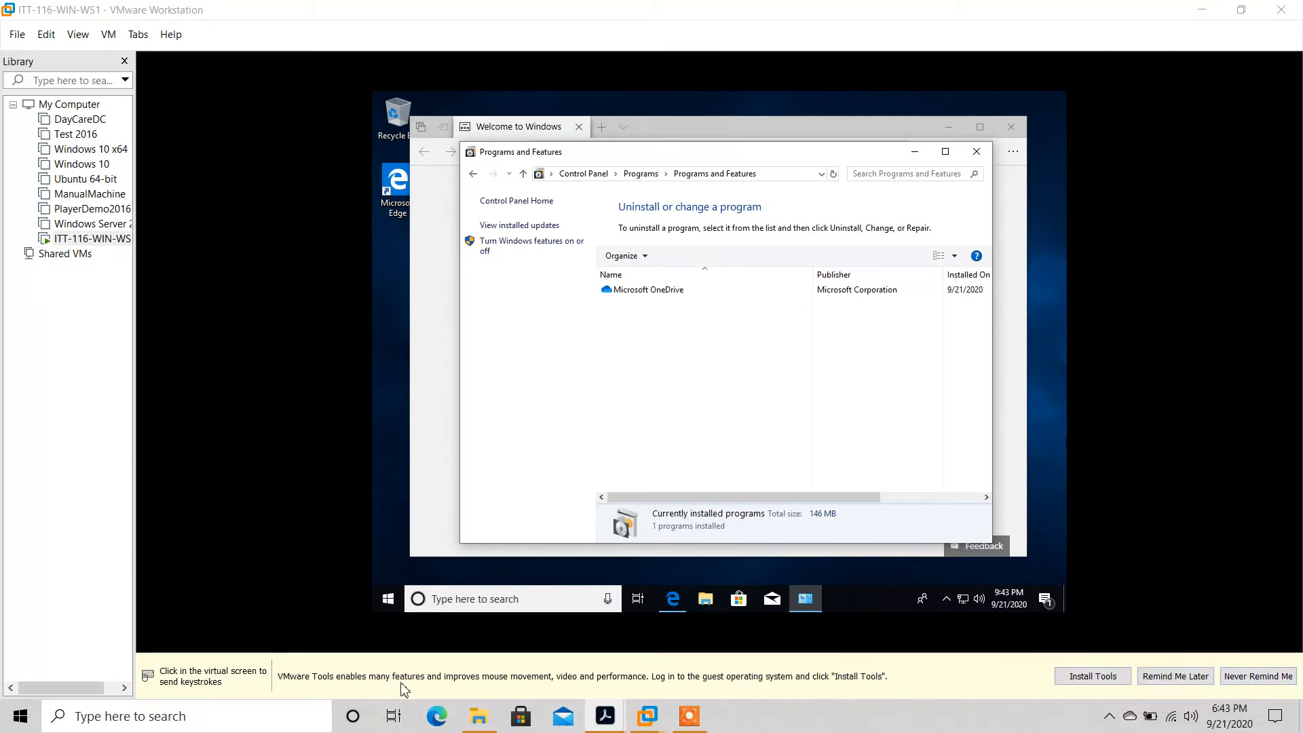
click(1099, 682)
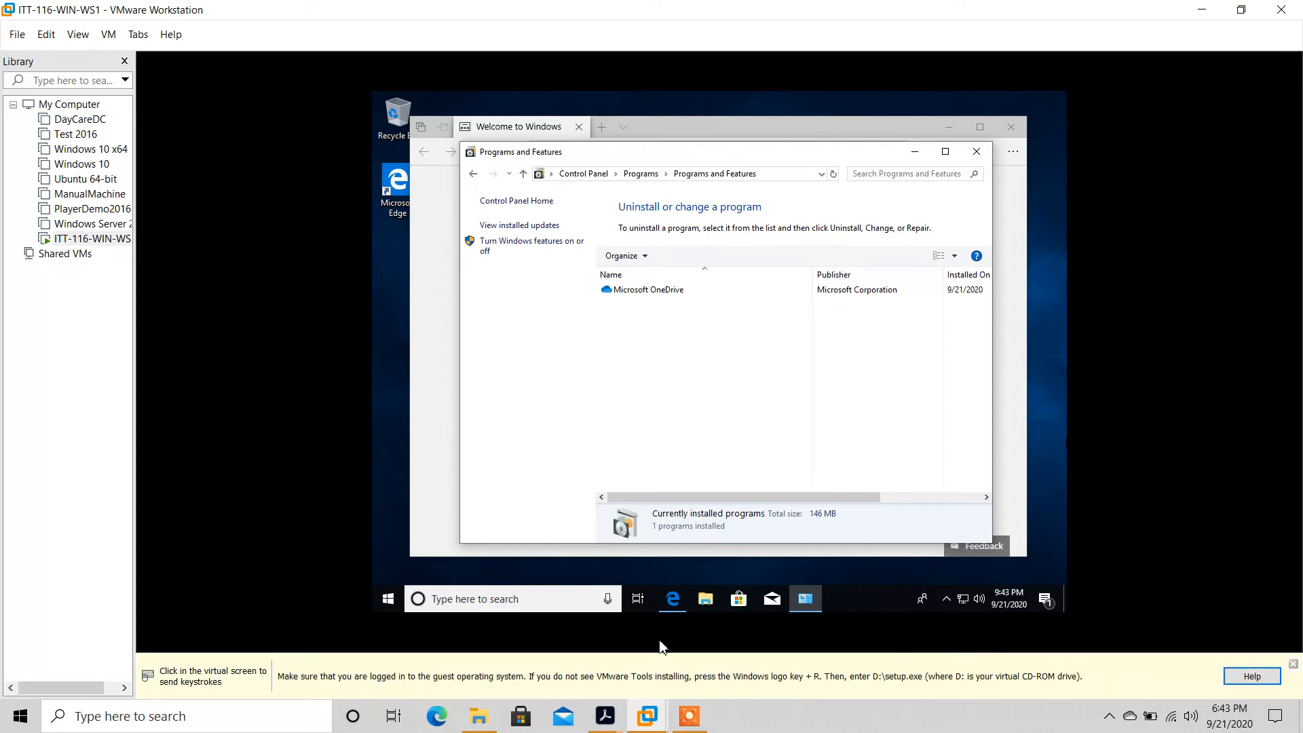
Step: Run setup64.exe from the VMware Tools DVD drive in the virtual machine and allow it to make changes
click(389, 600)
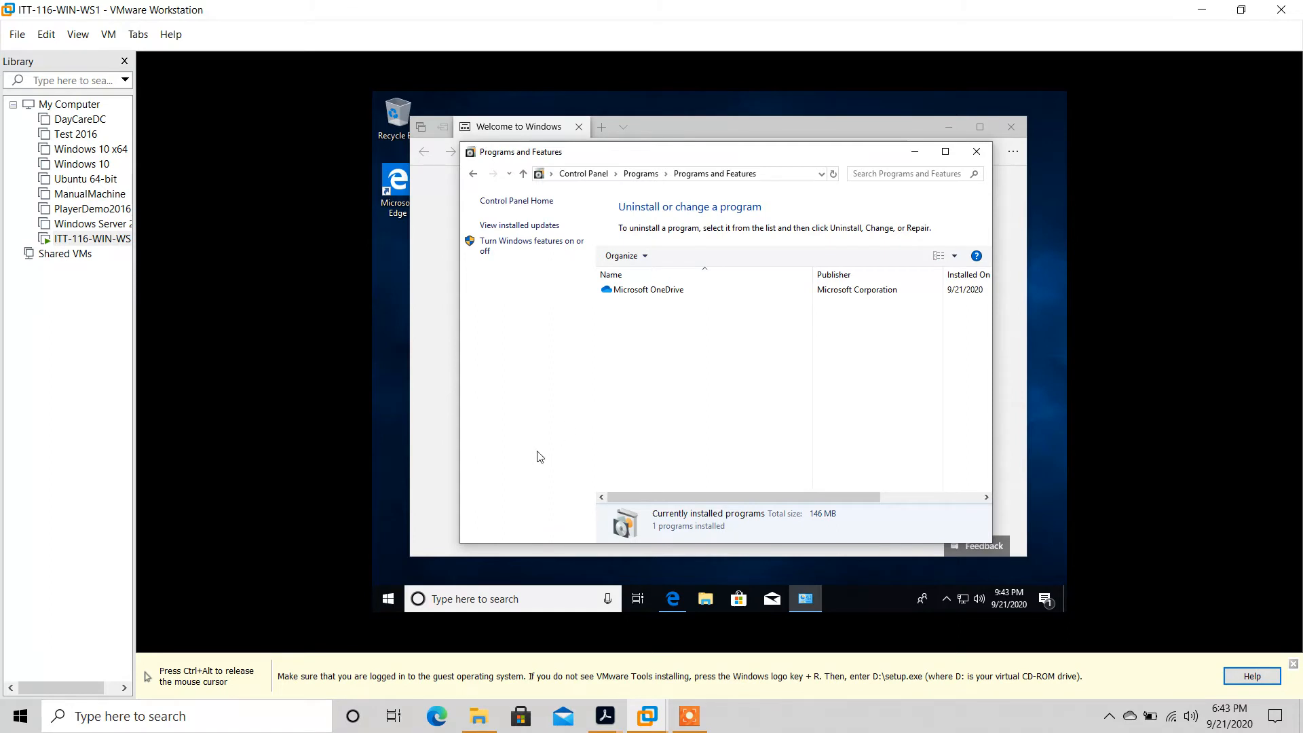
click(385, 602)
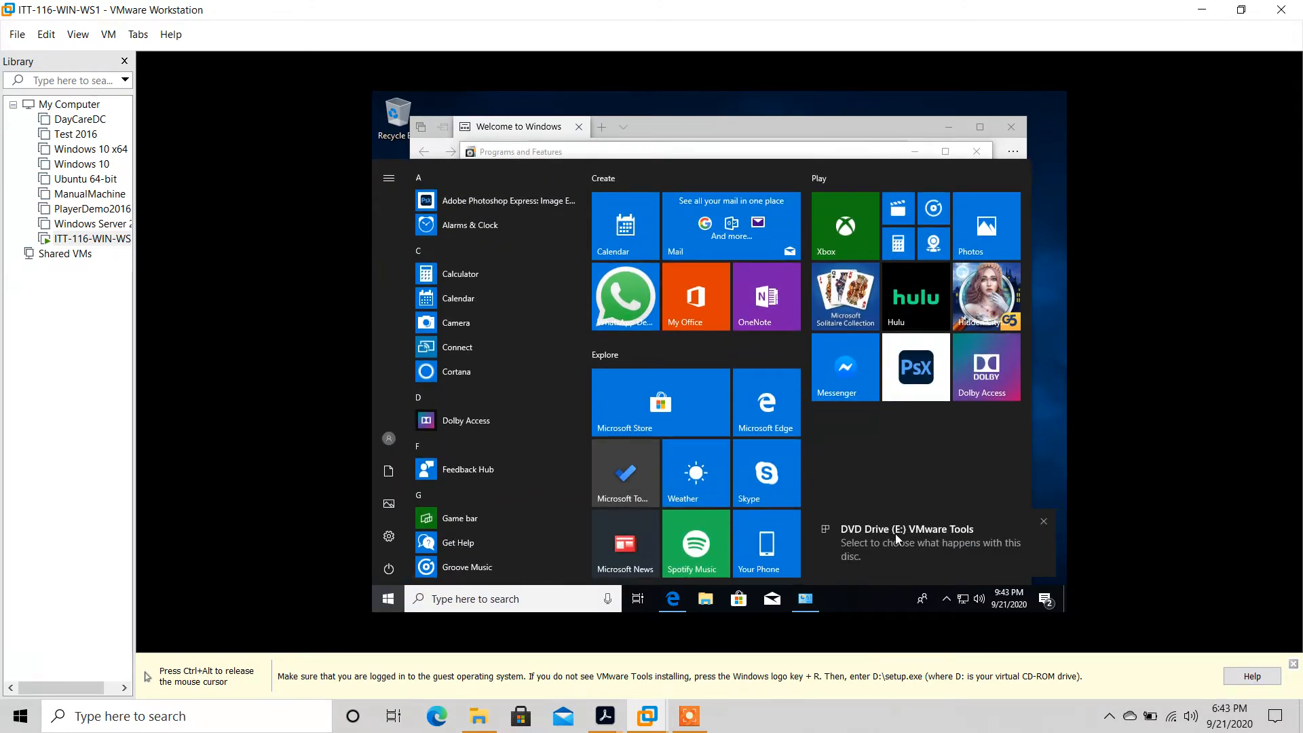
click(895, 533)
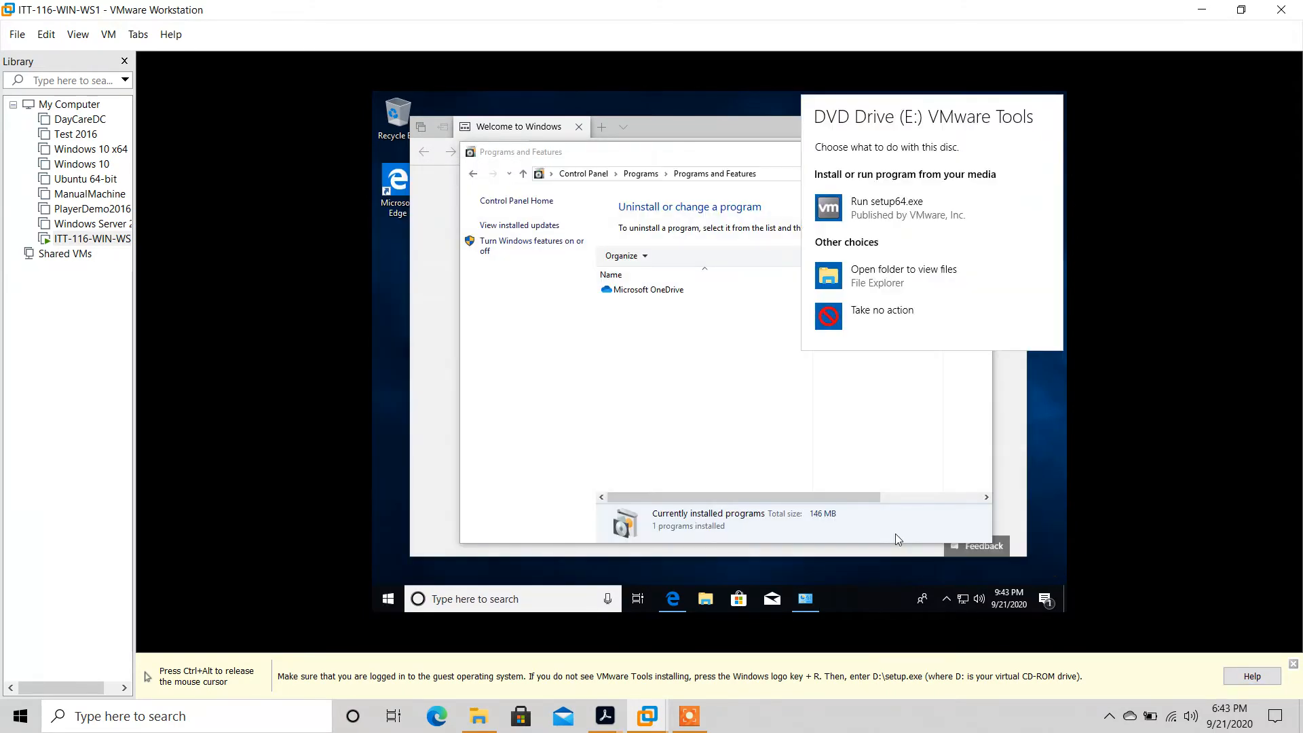
click(903, 209)
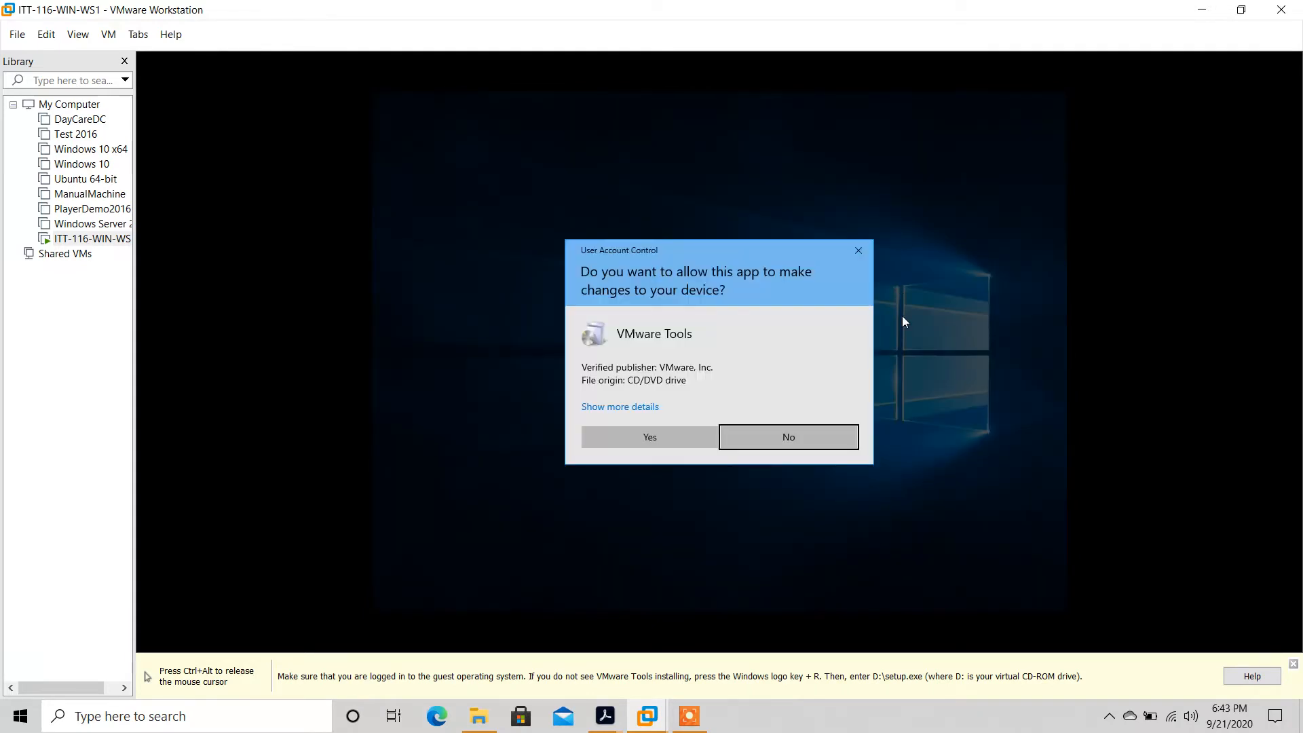
click(641, 438)
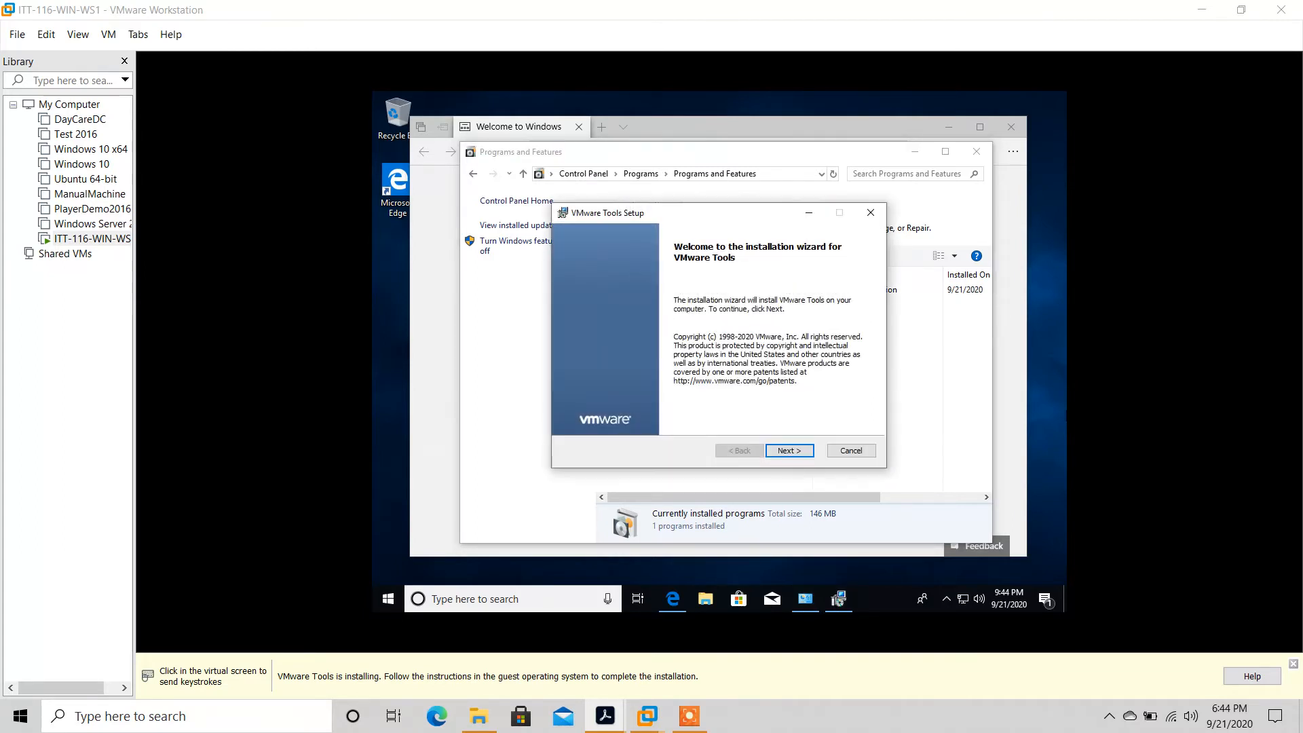
Step: Proceed through the VMware Tools setup wizard with its default options and start the installation
click(798, 452)
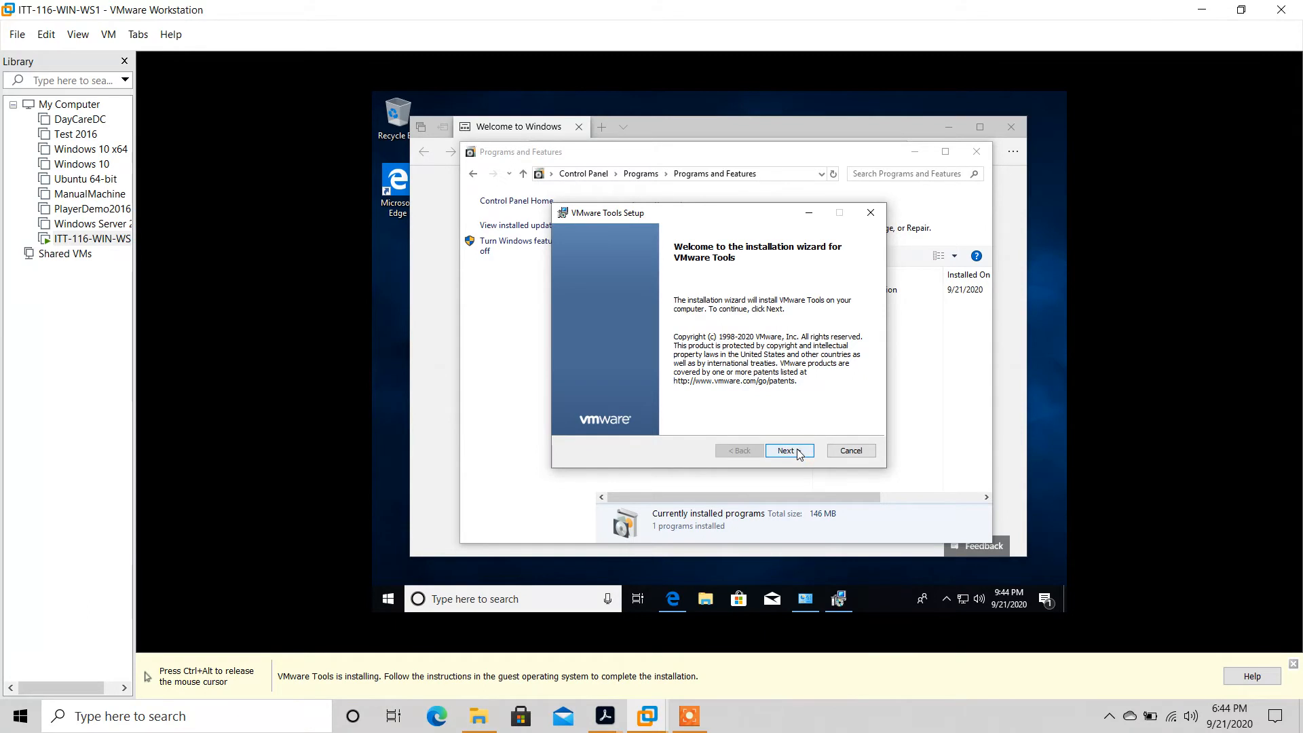
click(788, 451)
click(791, 451)
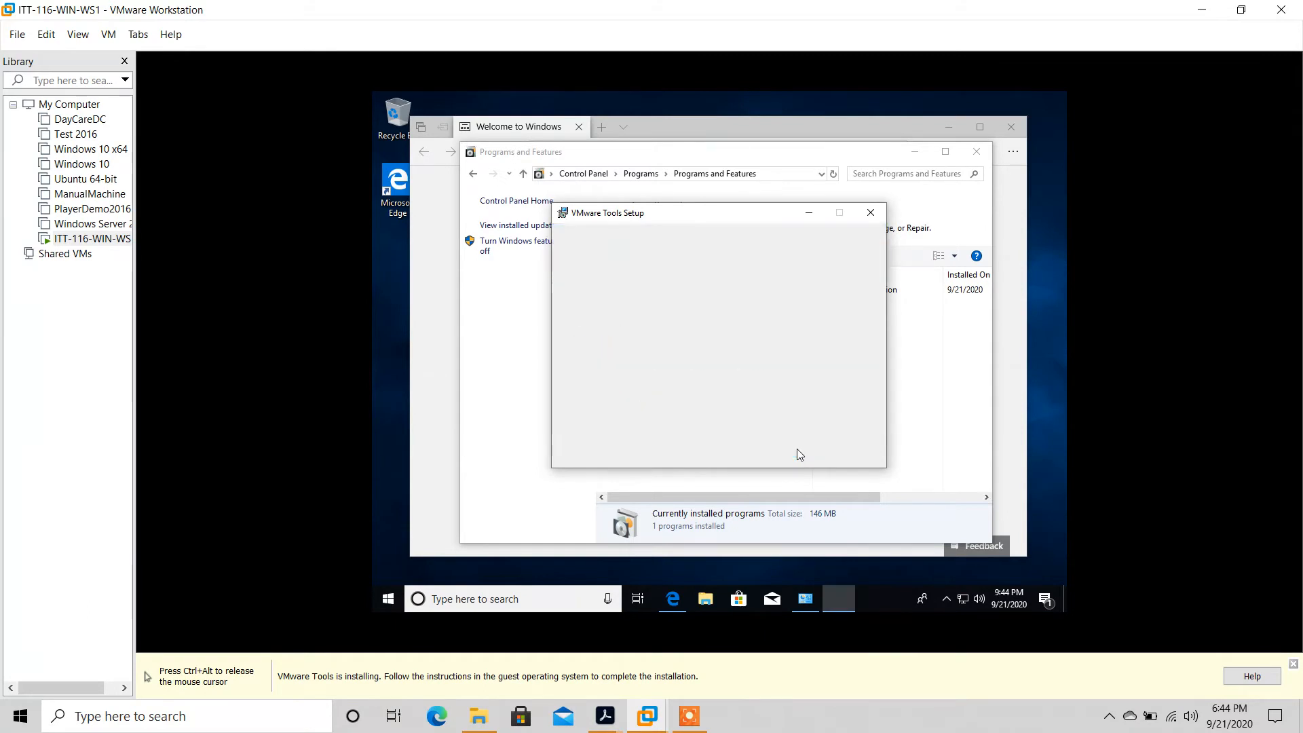
click(790, 451)
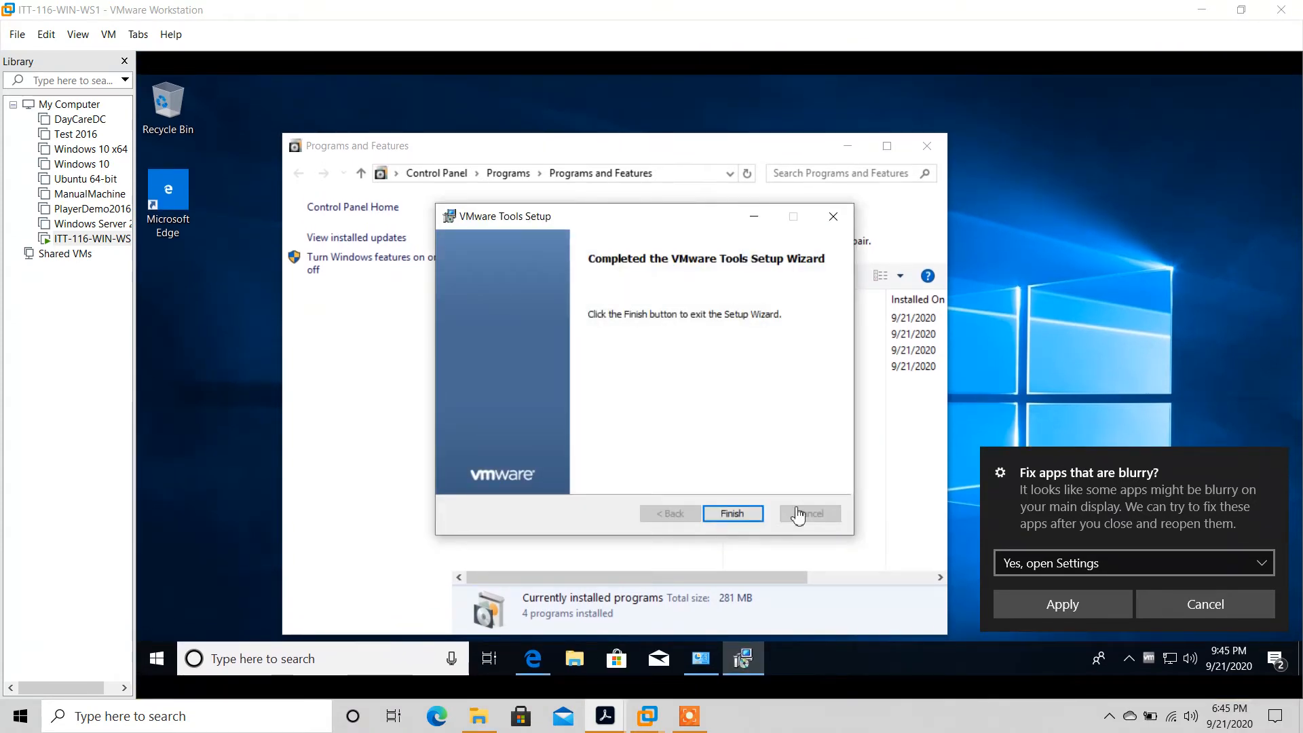
Step: Clear the blurry-apps notification, finish the VMware Tools setup wizard and restart the virtual machine
click(1049, 605)
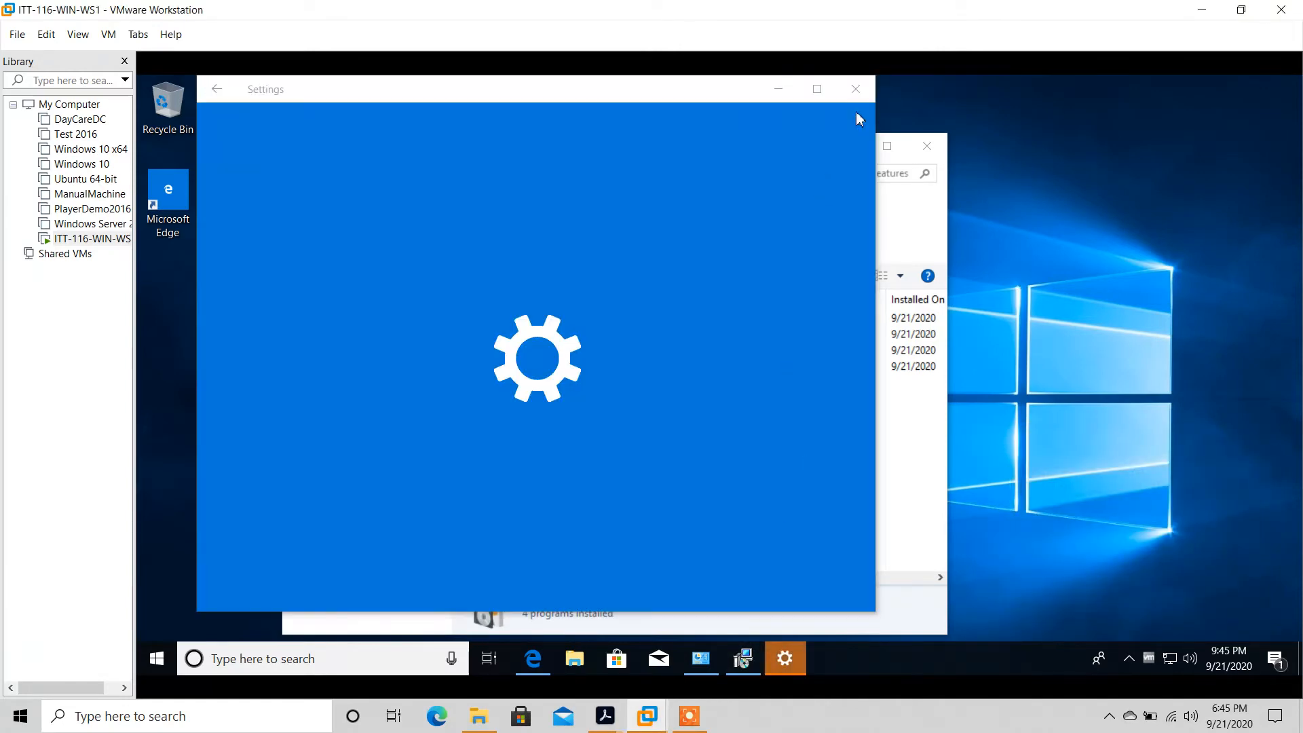
click(853, 90)
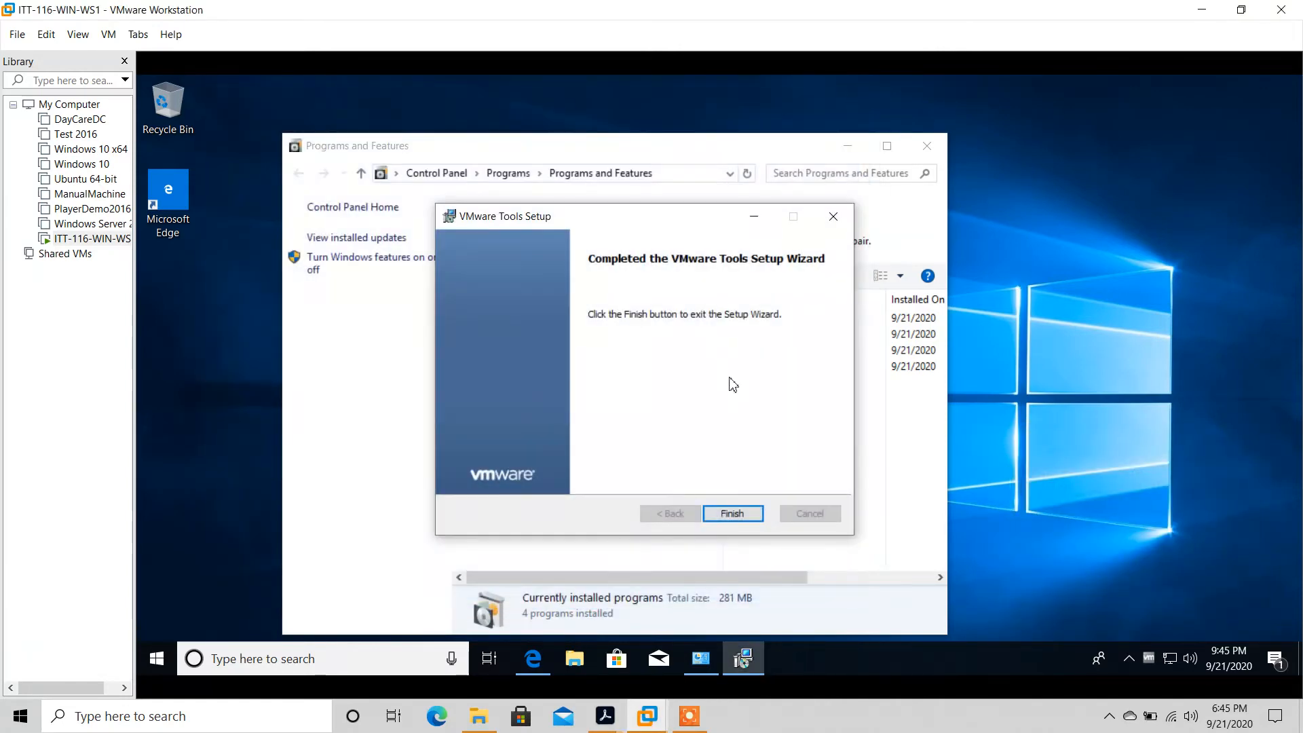
click(732, 514)
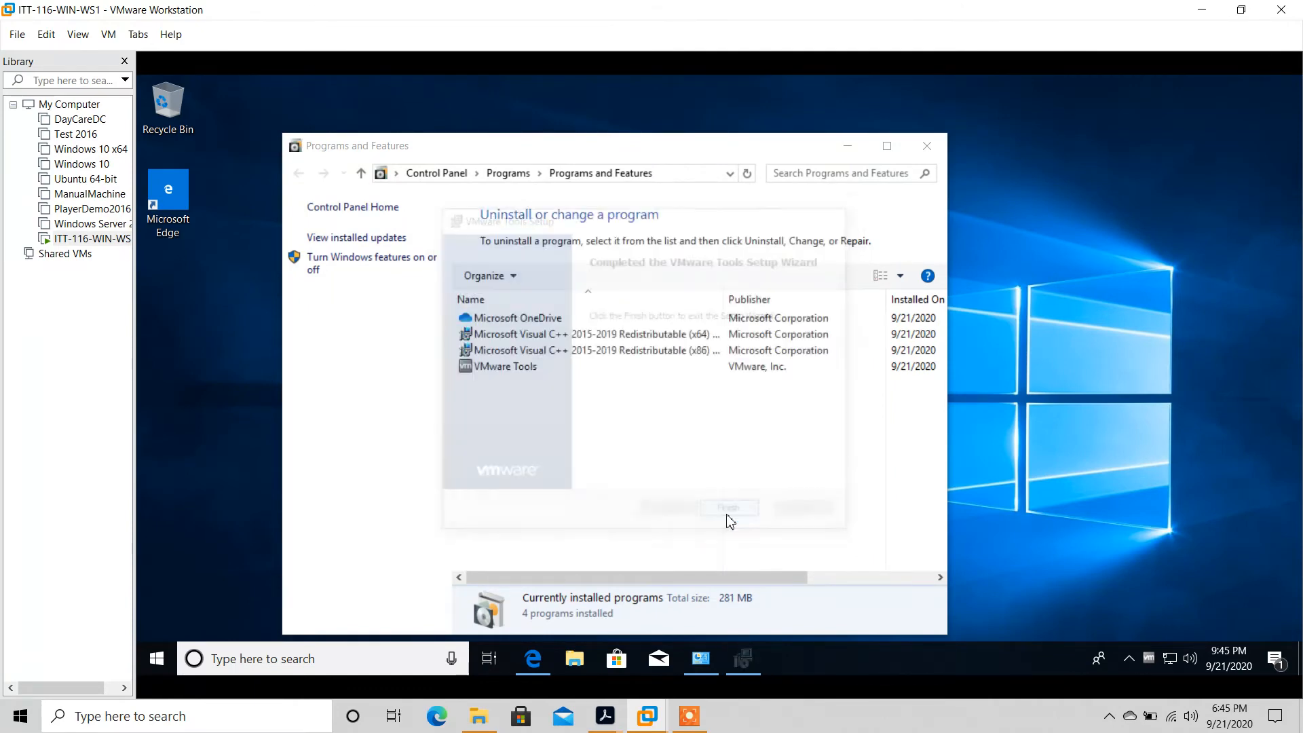
click(663, 407)
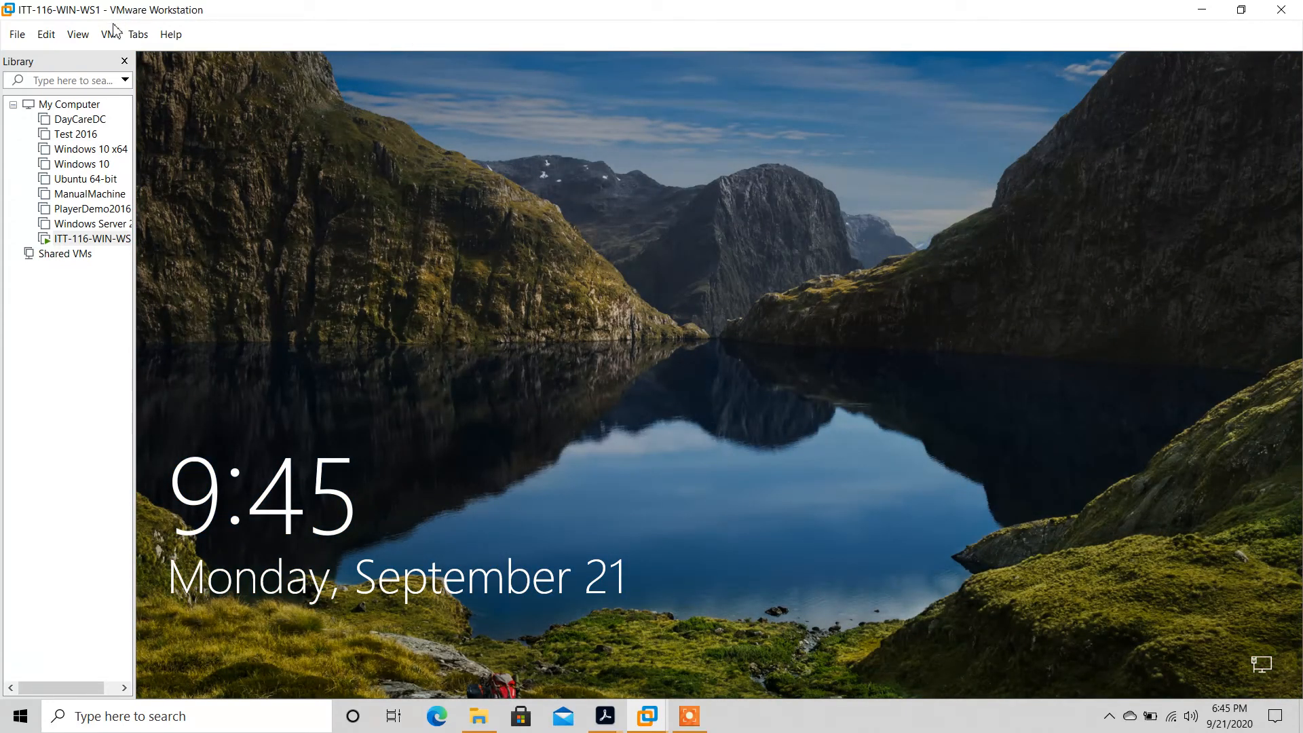
Step: Send Ctrl+Alt+Del to the virtual machine and sign in to Windows with the account password
click(94, 37)
mouse_move(110, 40)
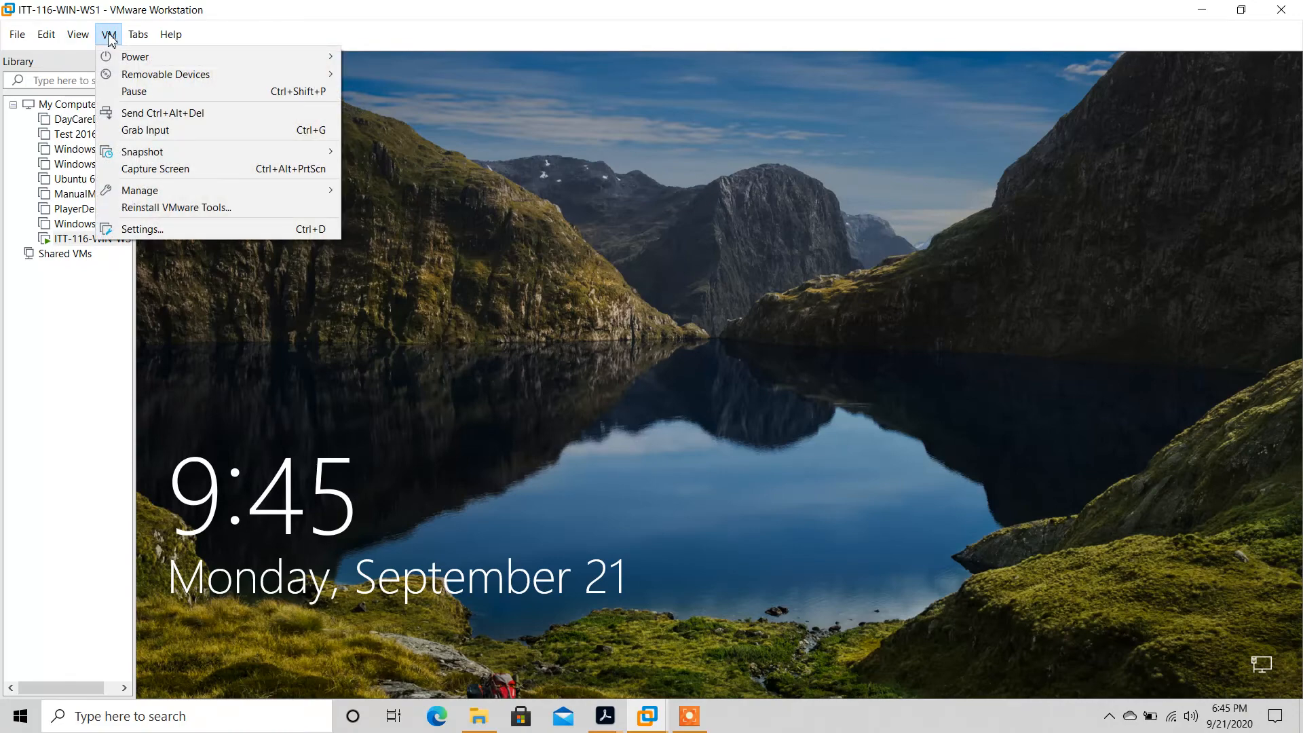
click(159, 113)
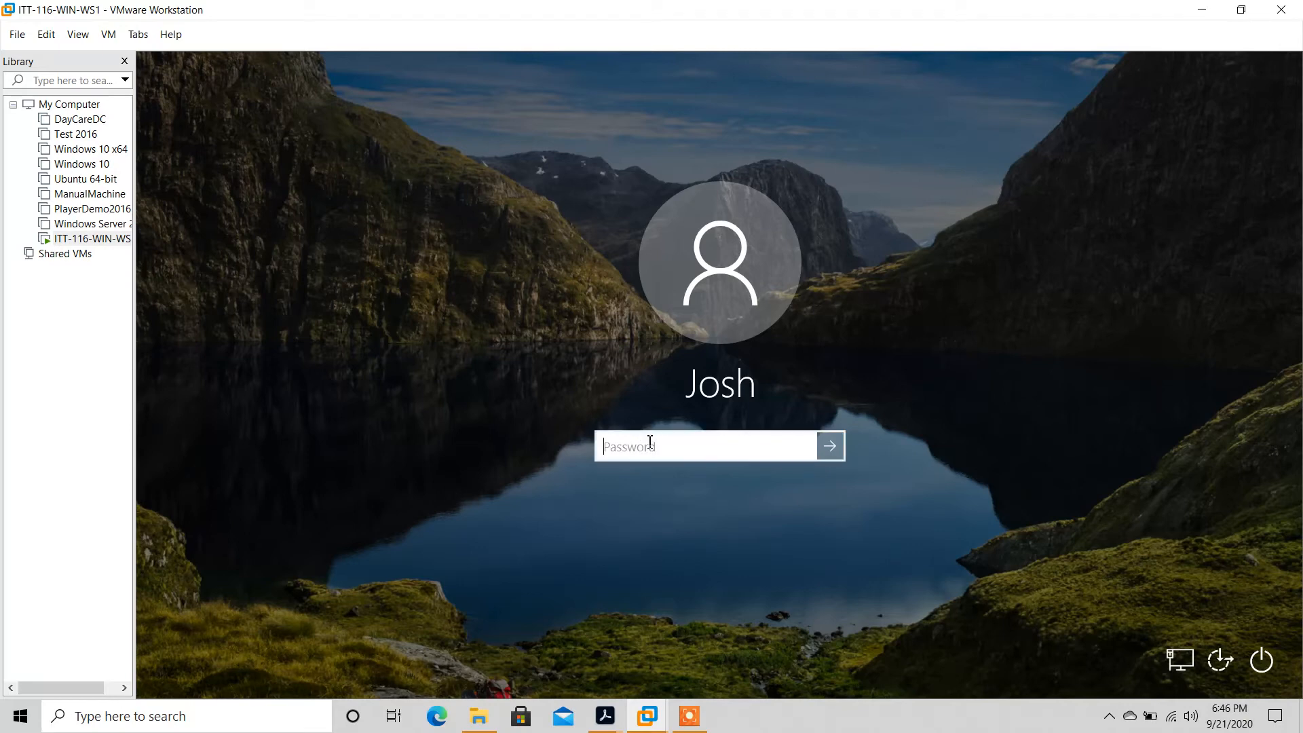
text(•••••••••)
key(Return)
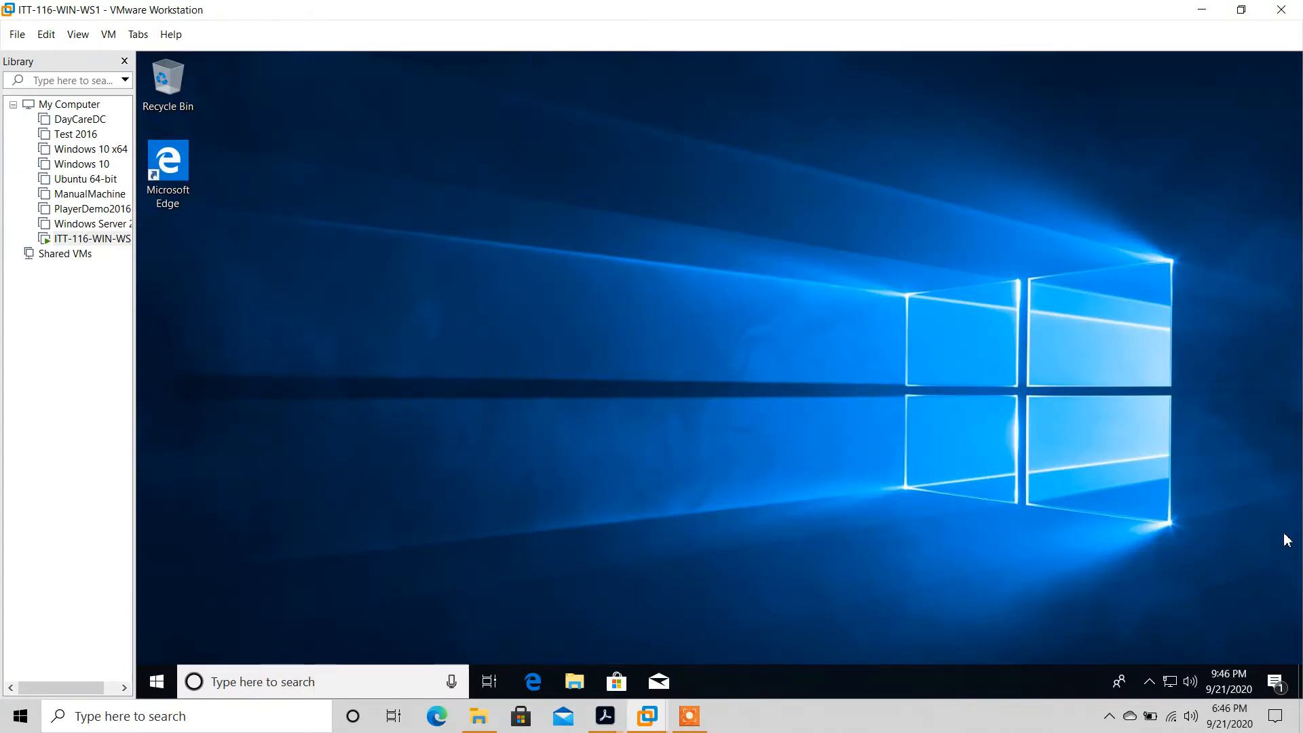
Step: Search for settings in the virtual machine and open Windows Settings
key(alt+Tab)
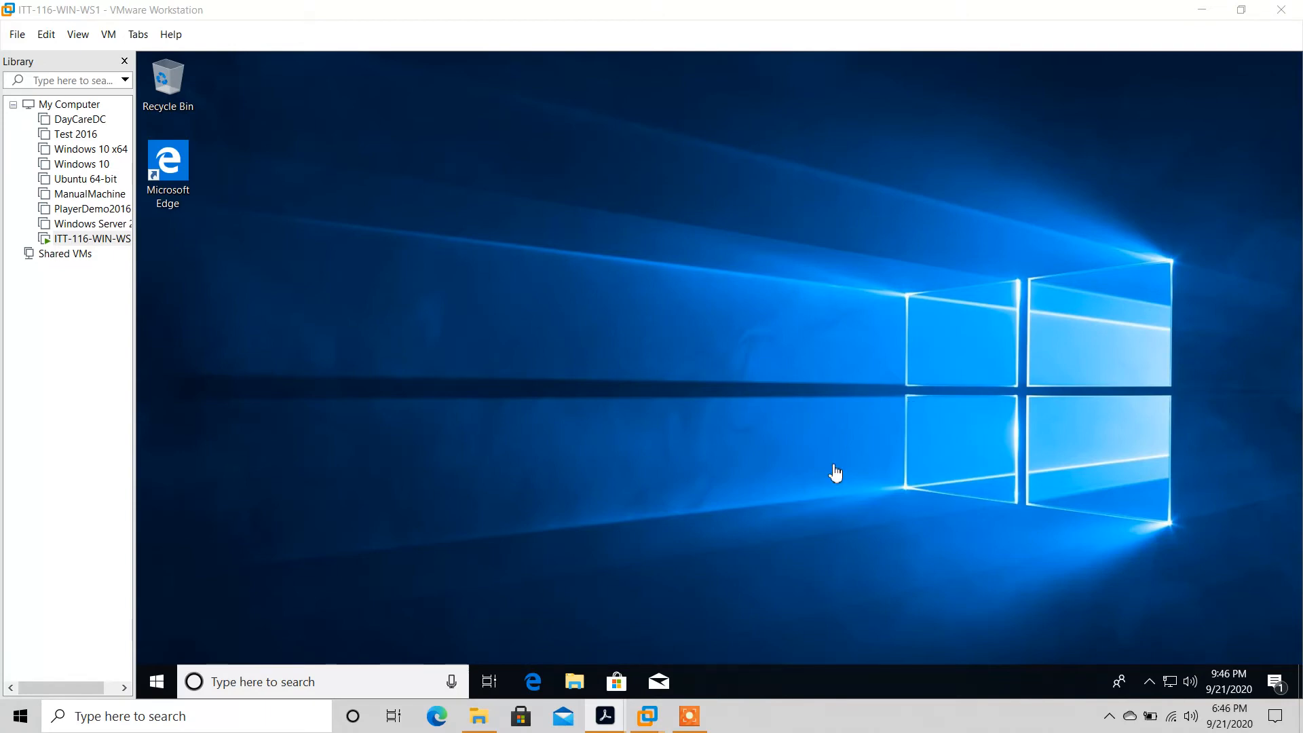
click(160, 689)
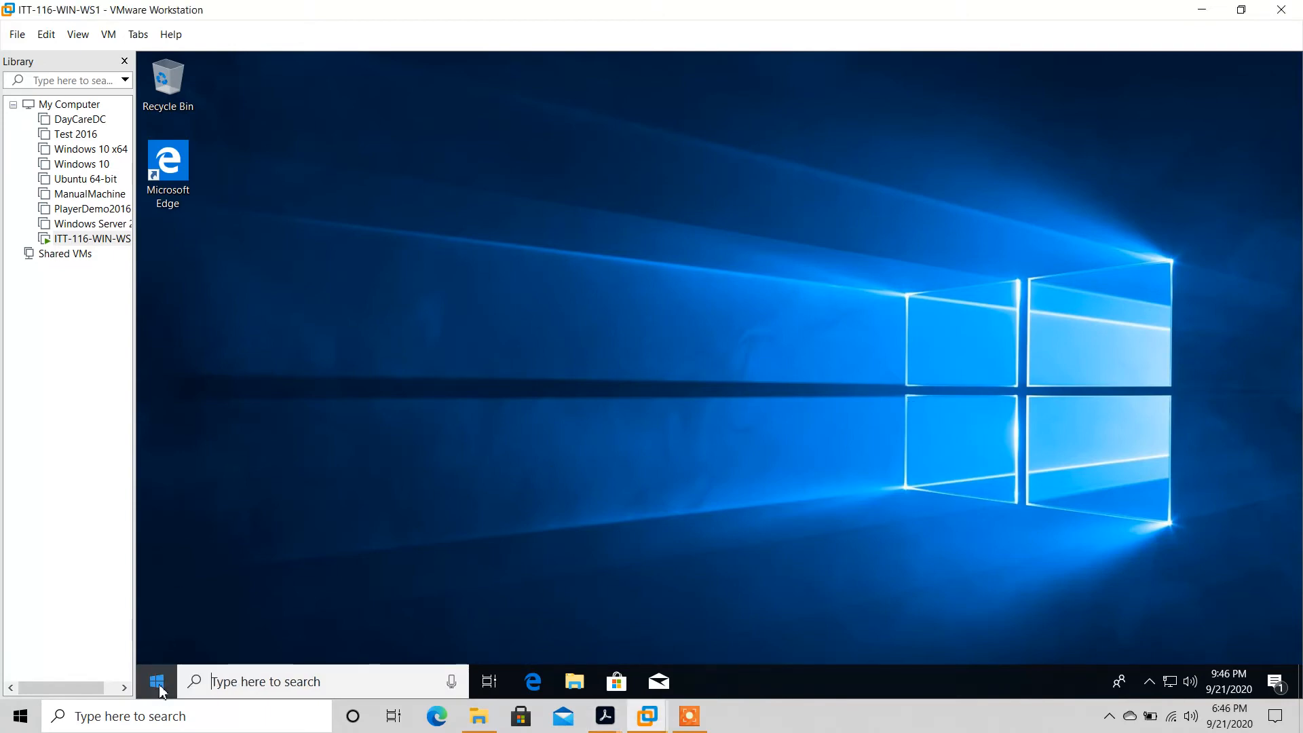
text(settings)
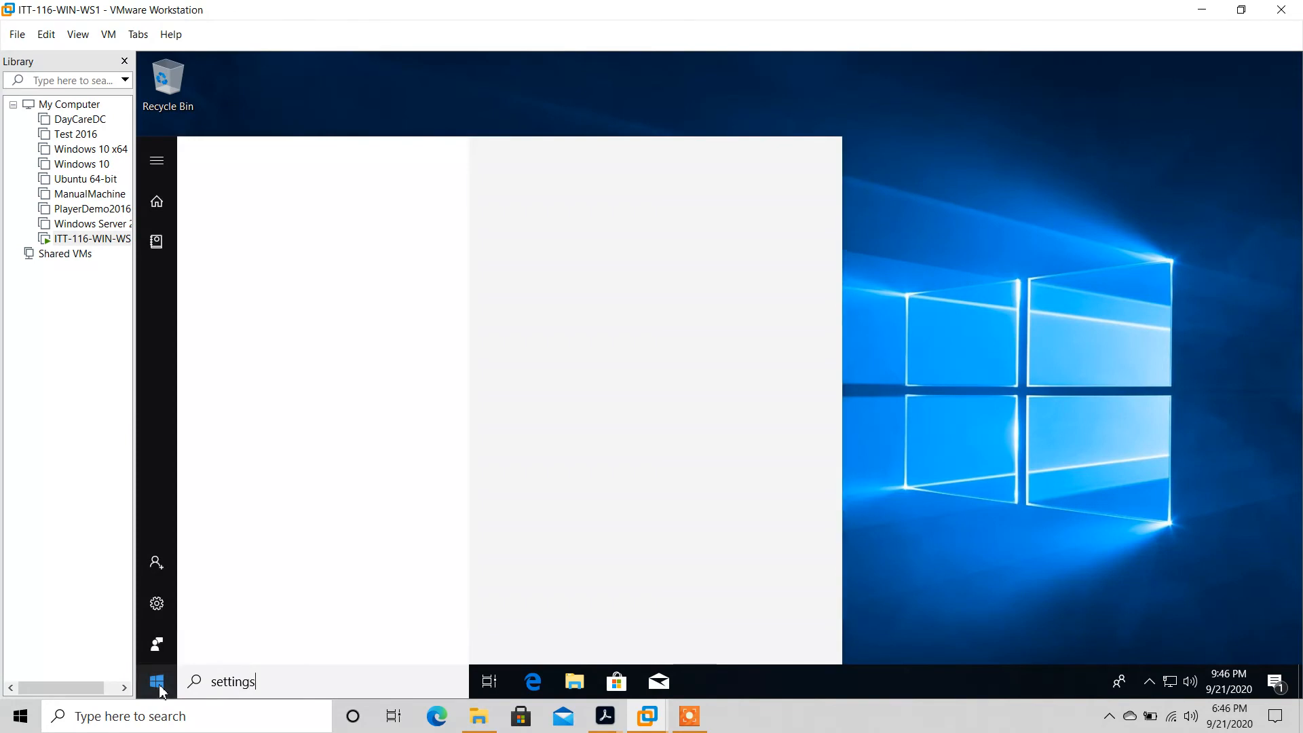
click(302, 258)
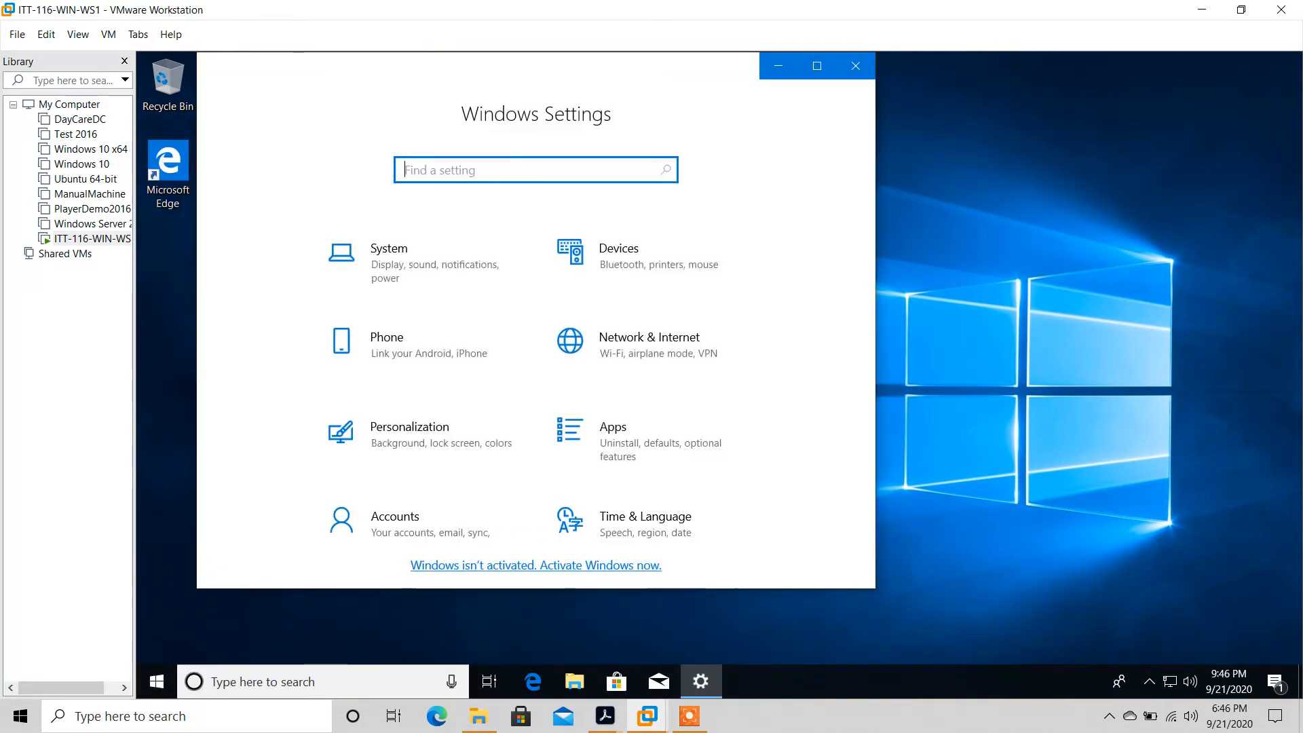
key(alt+Tab)
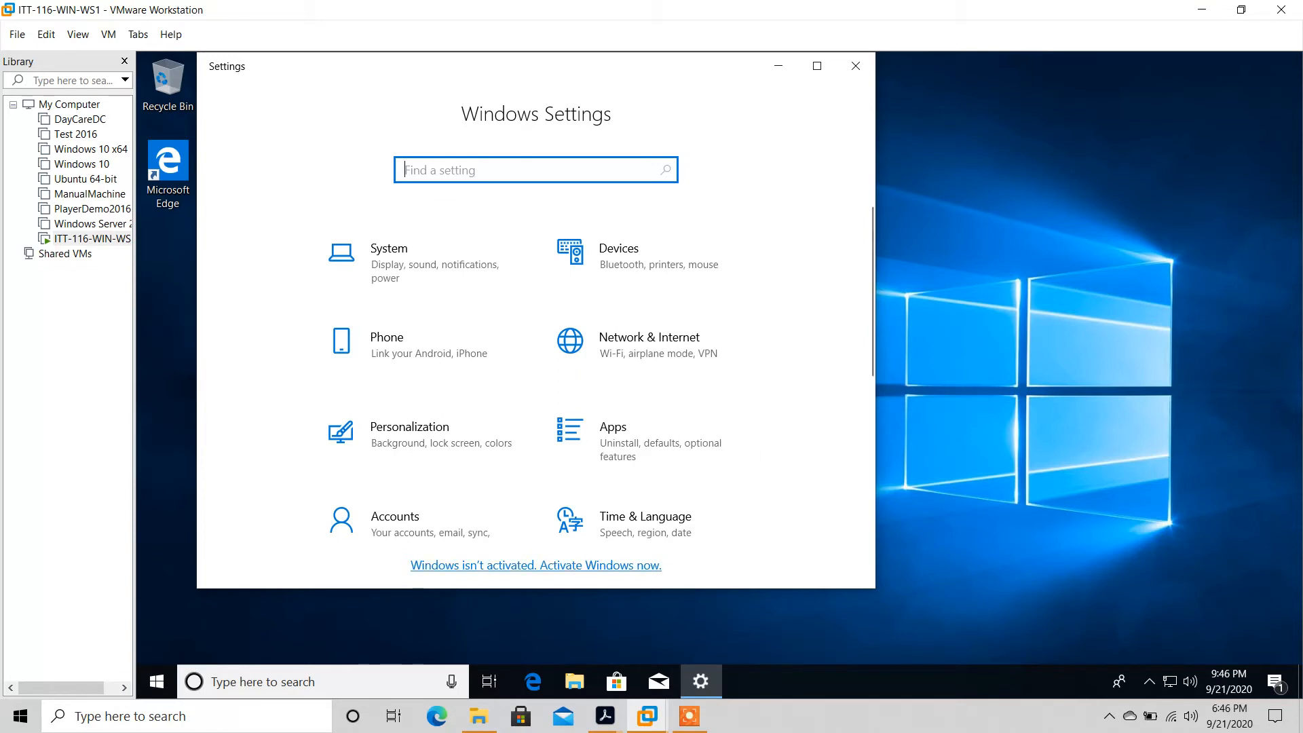
key(alt+Tab)
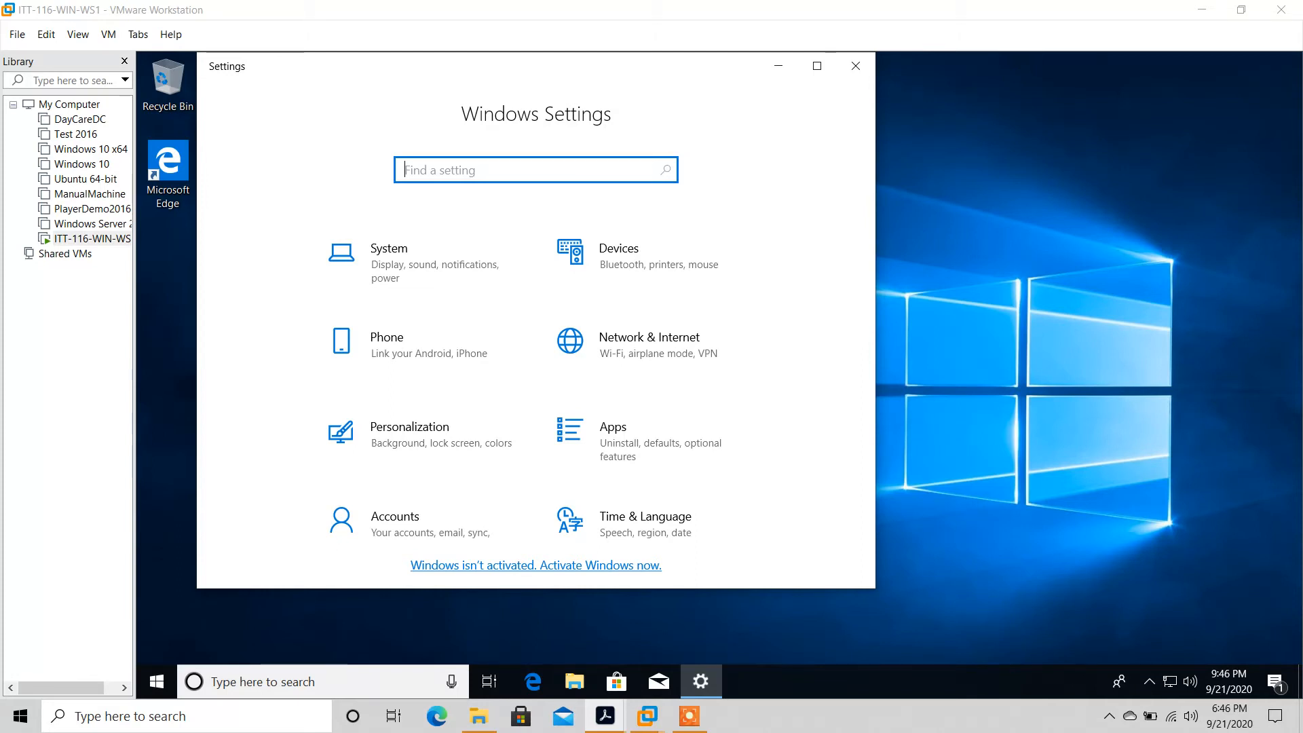
Step: Open the Windows activation page, maximize the Settings window and open the product key entry dialog
click(610, 568)
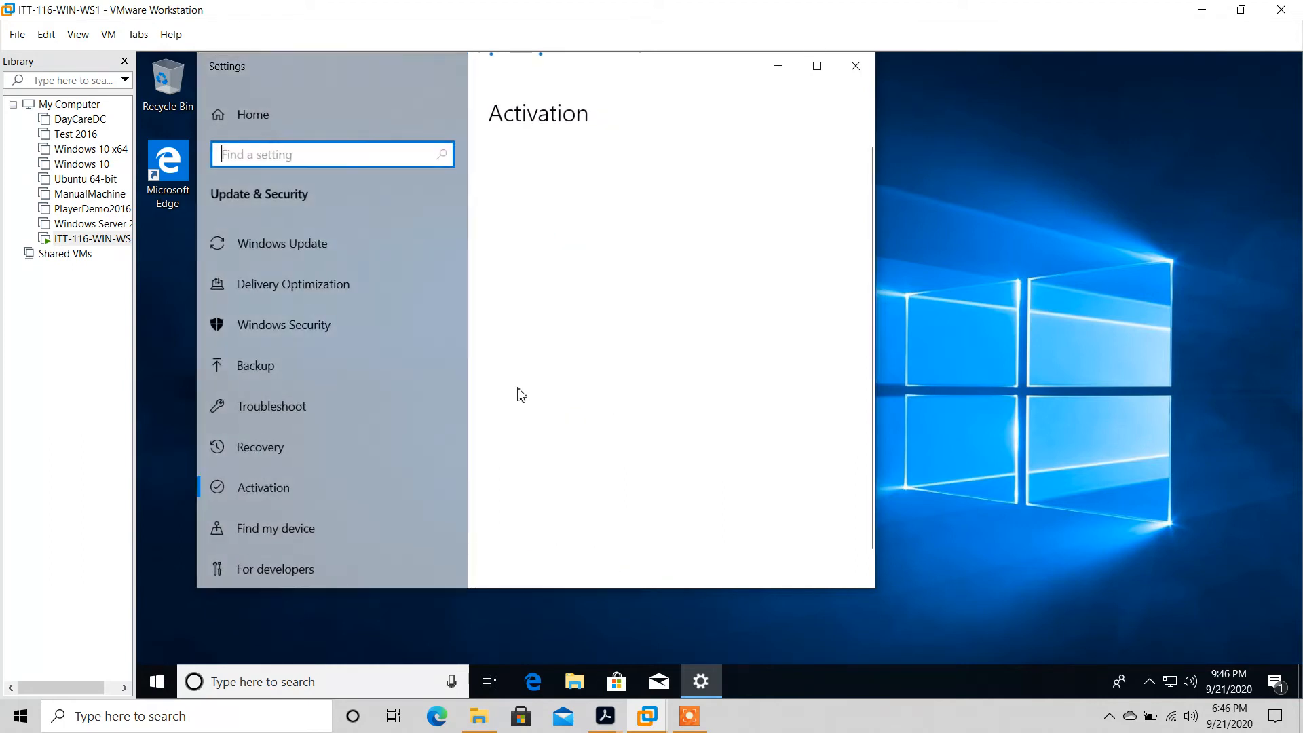
click(817, 65)
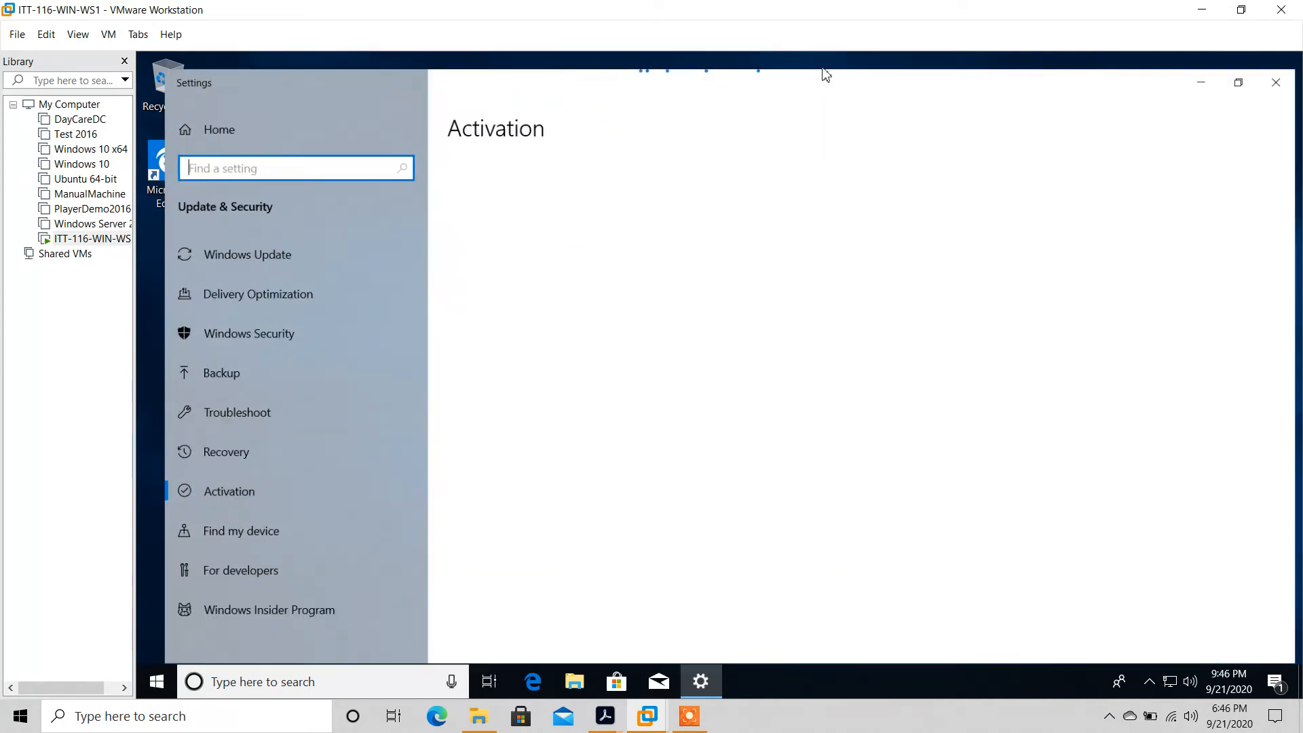
key(alt+Tab)
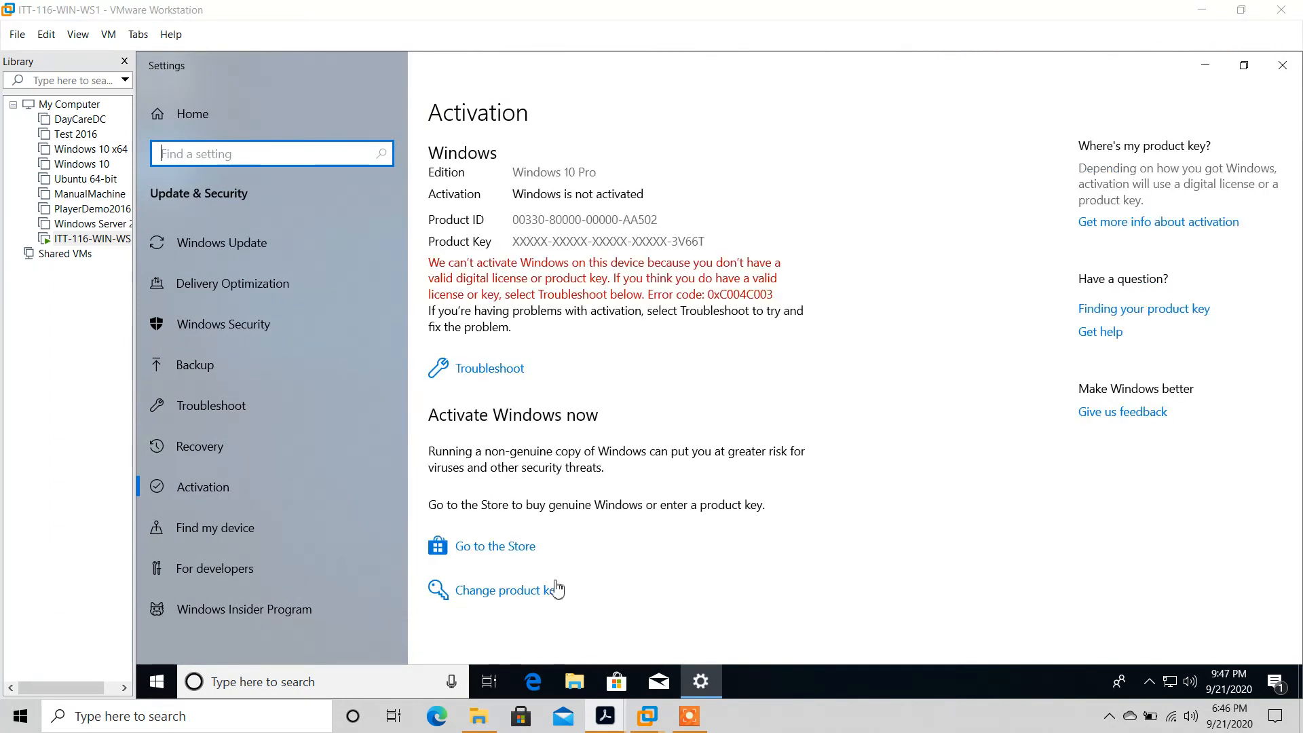
click(531, 595)
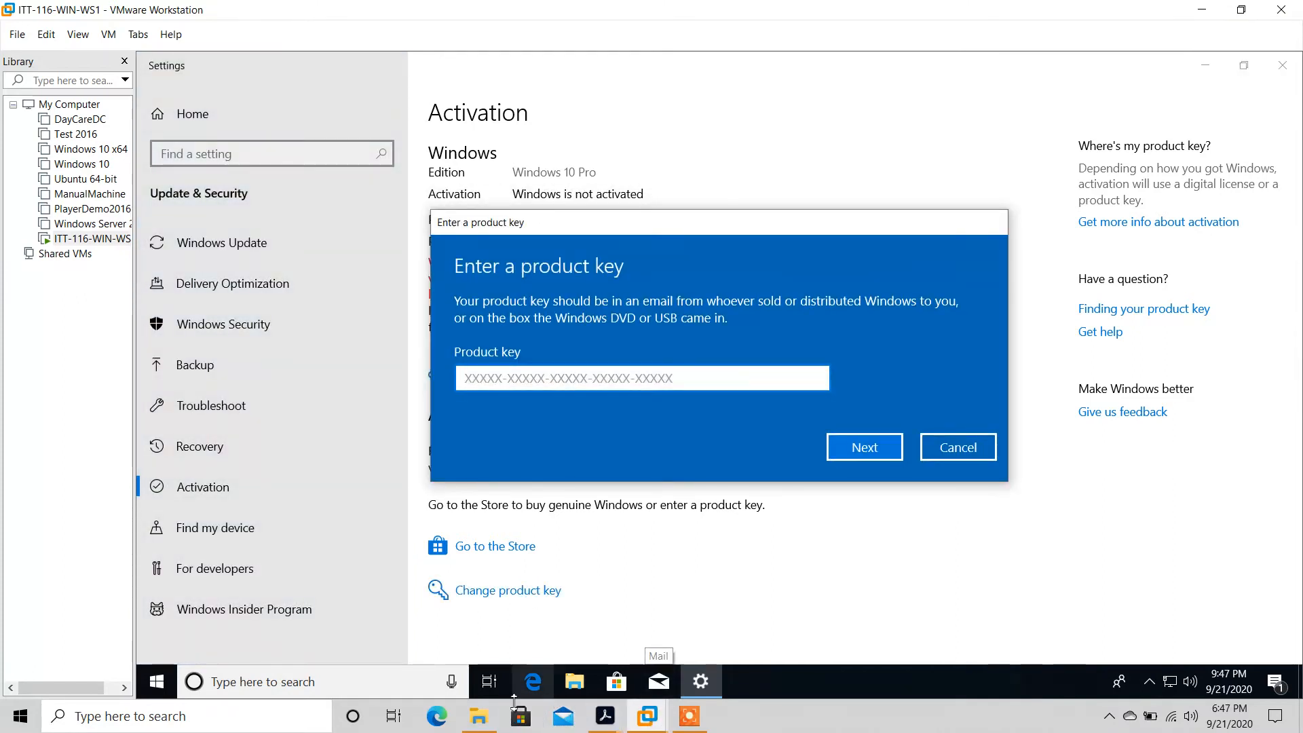
Step: Open Google Chrome on the host computer and switch to its second tab
click(5, 725)
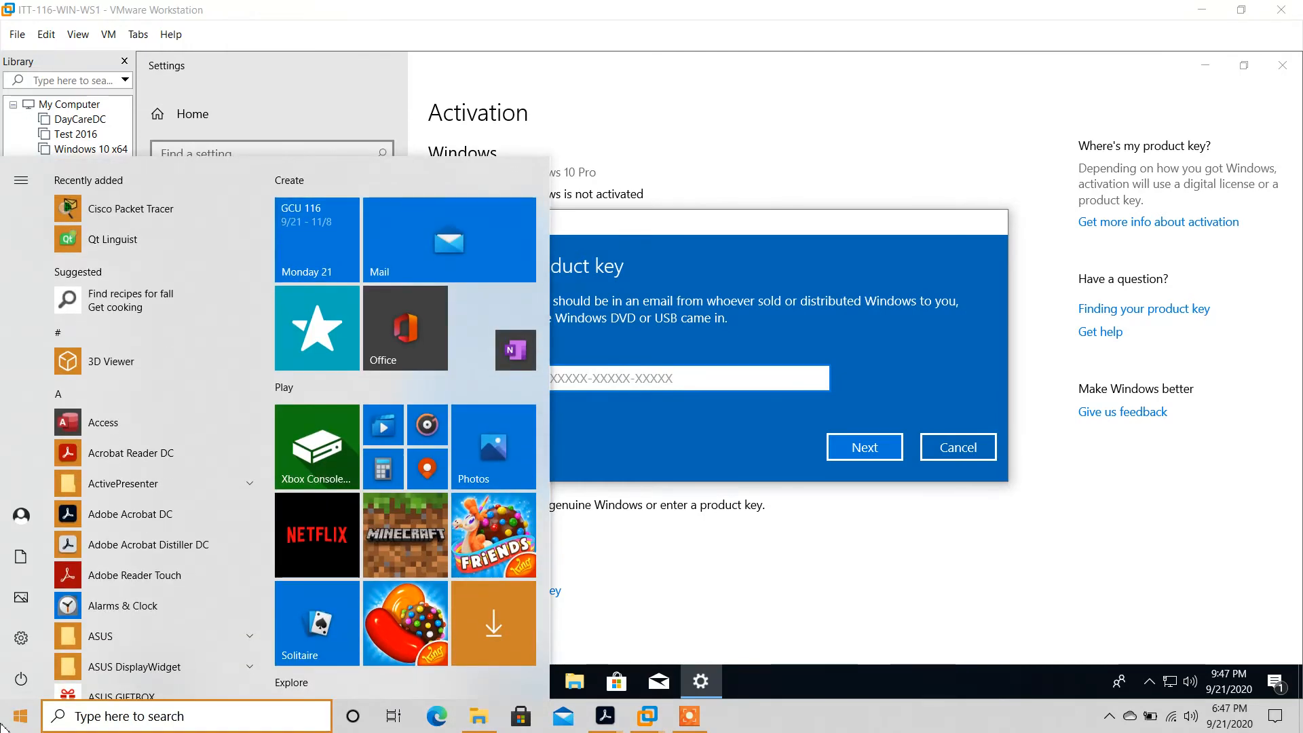
text(chrome)
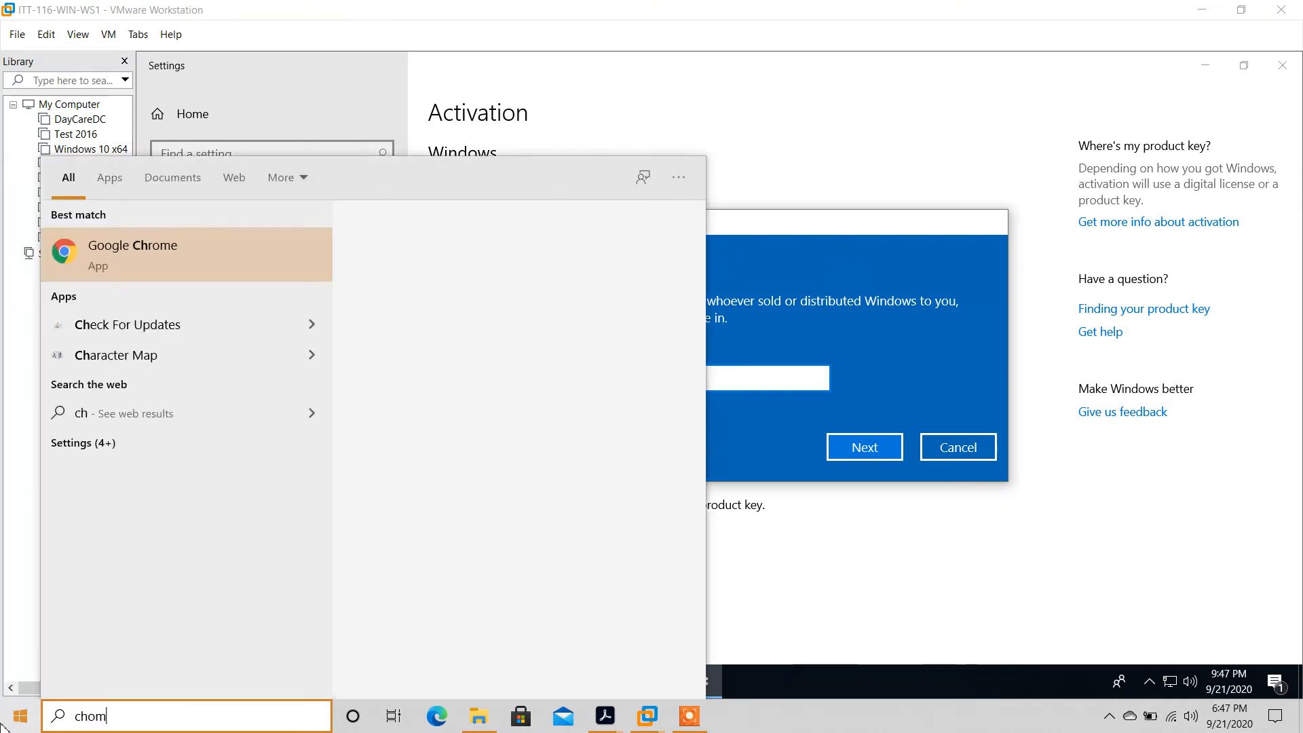
key(Return)
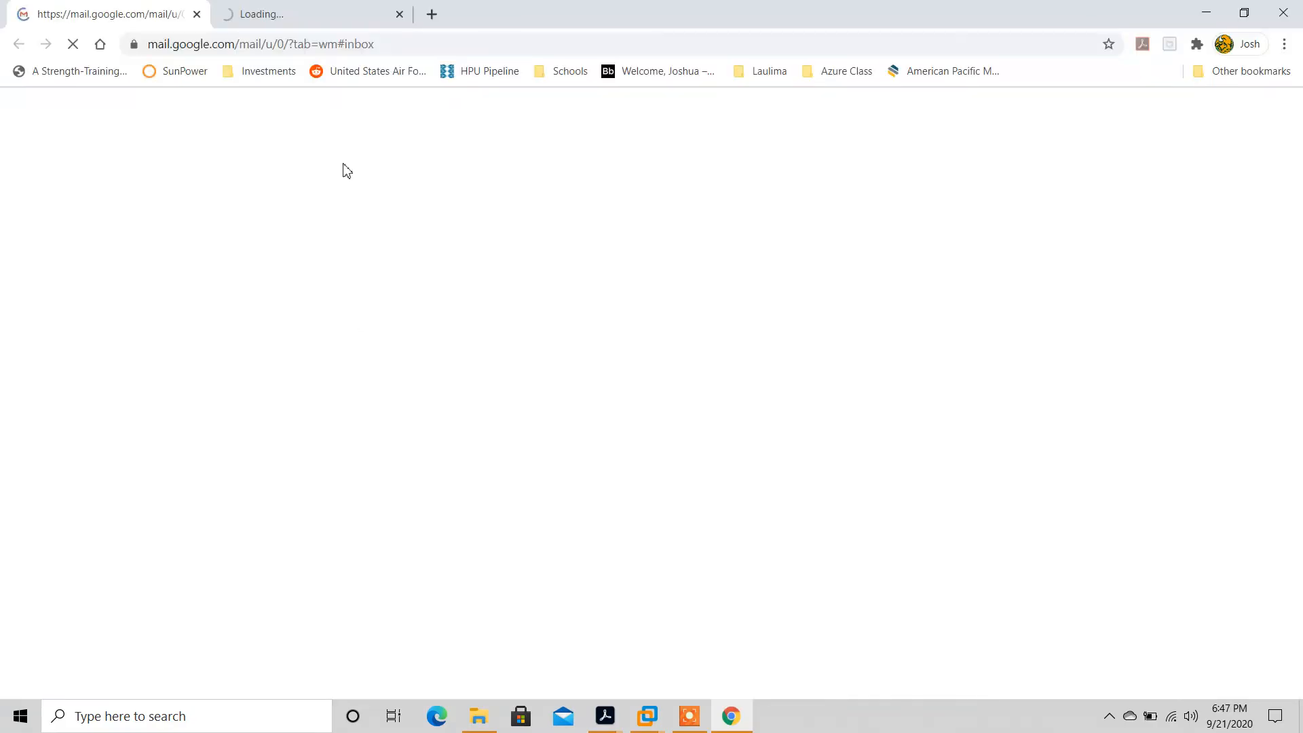
click(277, 21)
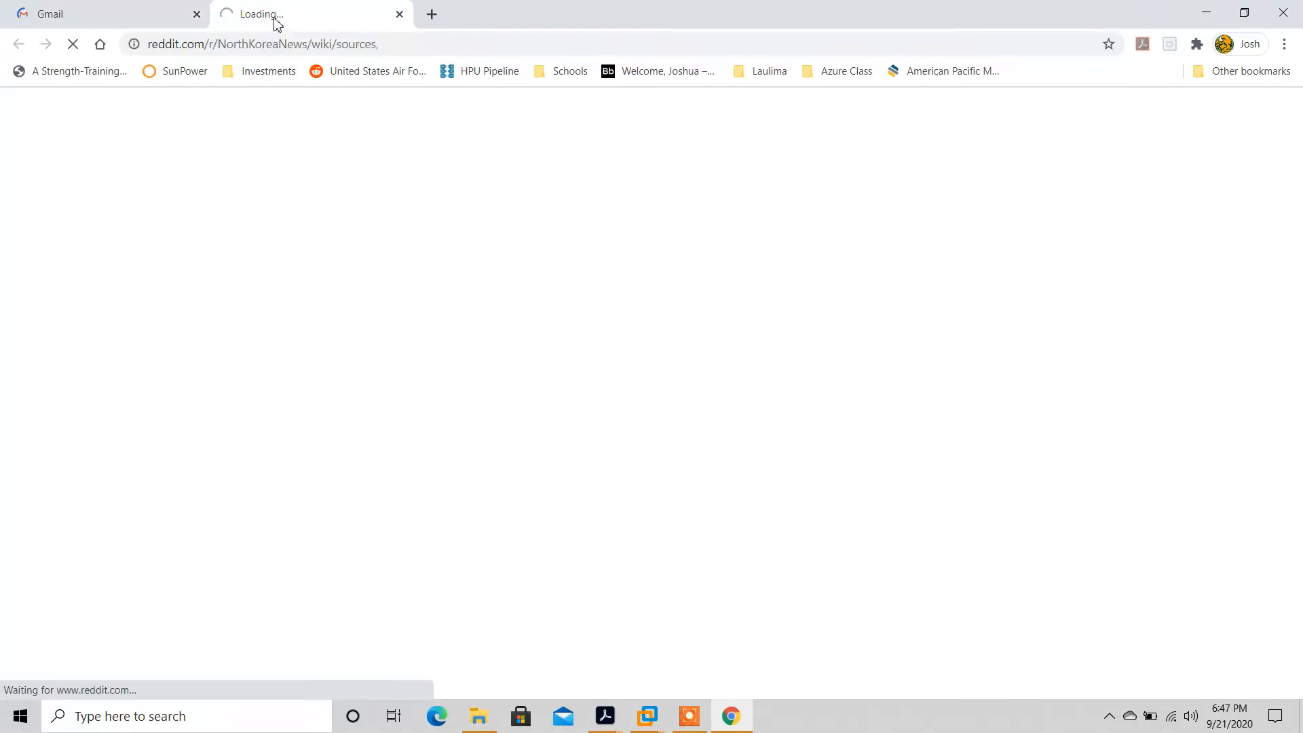
Step: Open the Student Portal page from the GCU folder of the Schools bookmarks
click(560, 71)
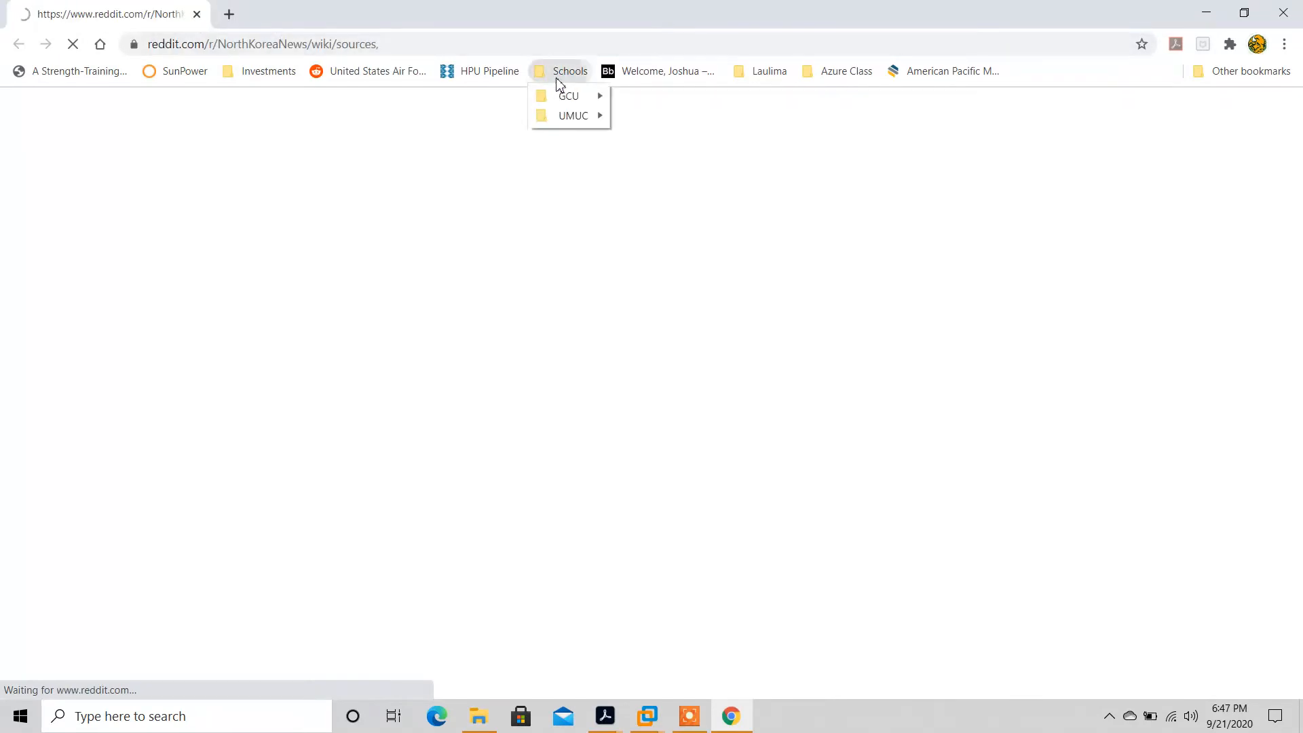
mouse_move(577, 95)
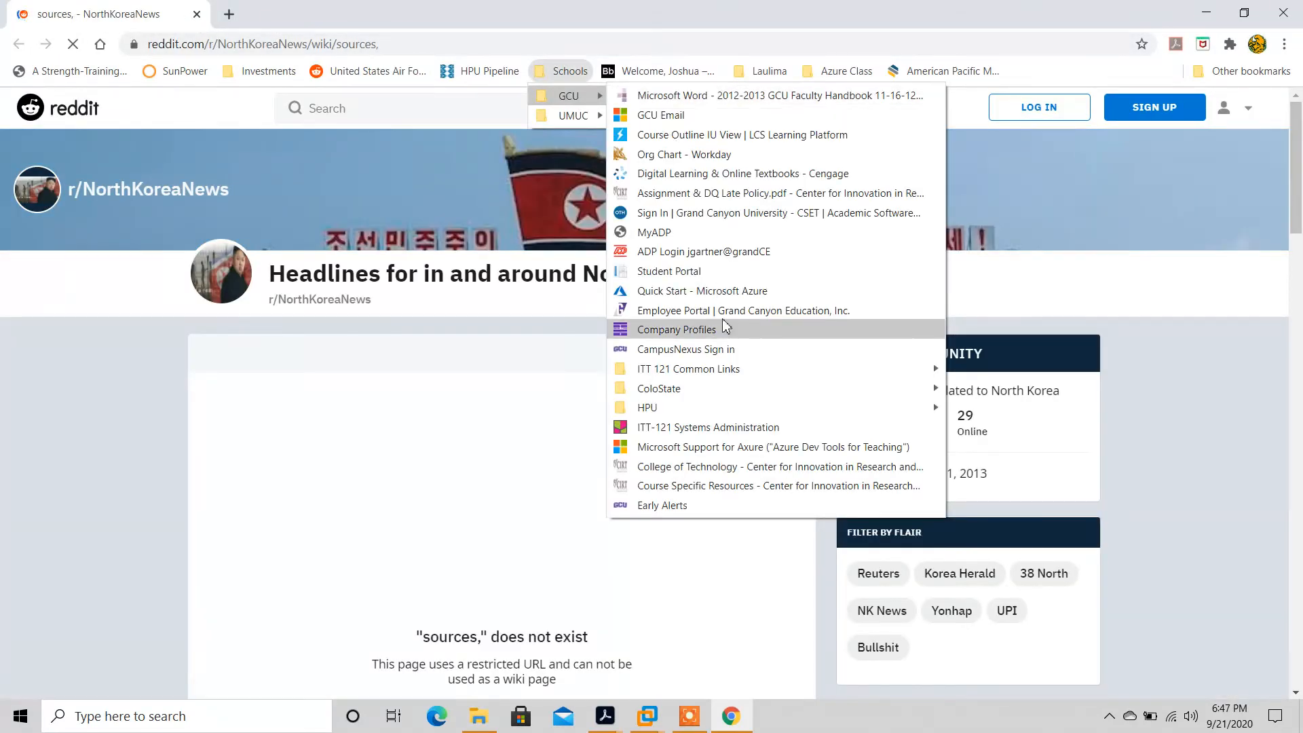
click(722, 272)
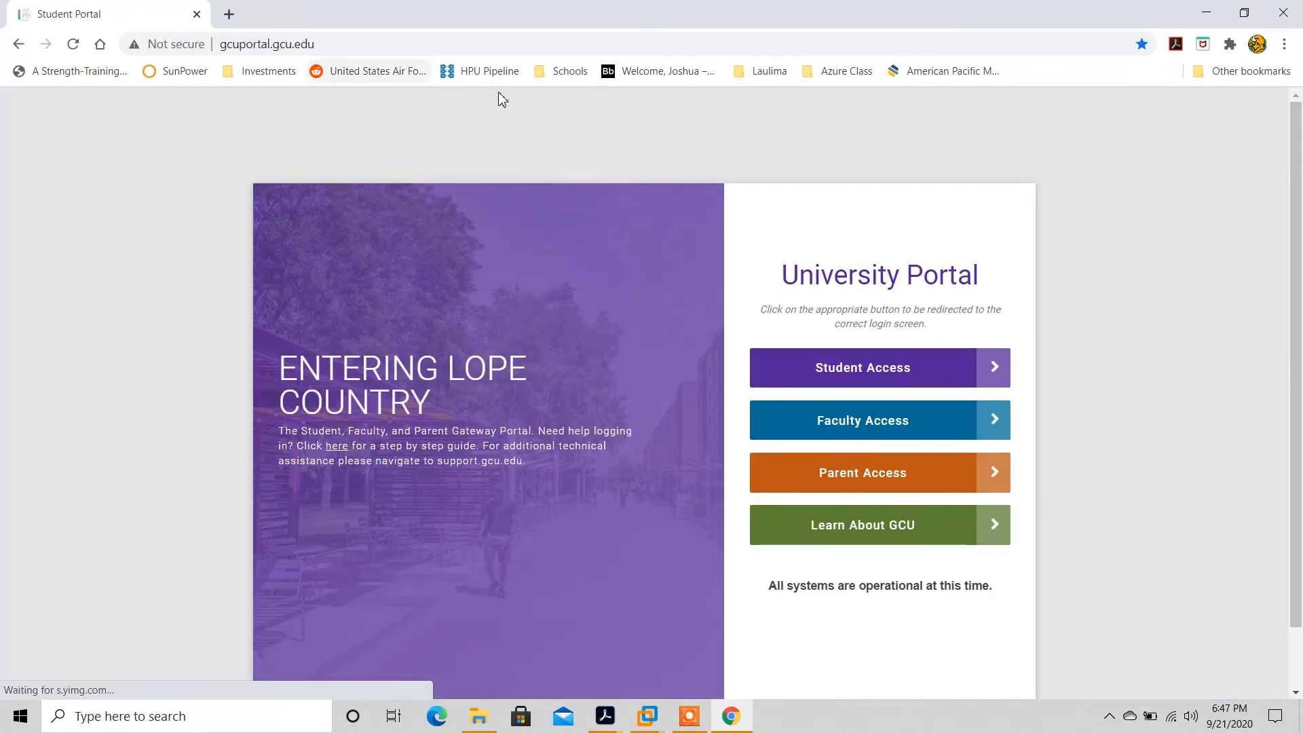
Step: Open the Quick Start - Microsoft Azure bookmark from the GCU folder and show the Education software list
click(561, 72)
mouse_move(566, 96)
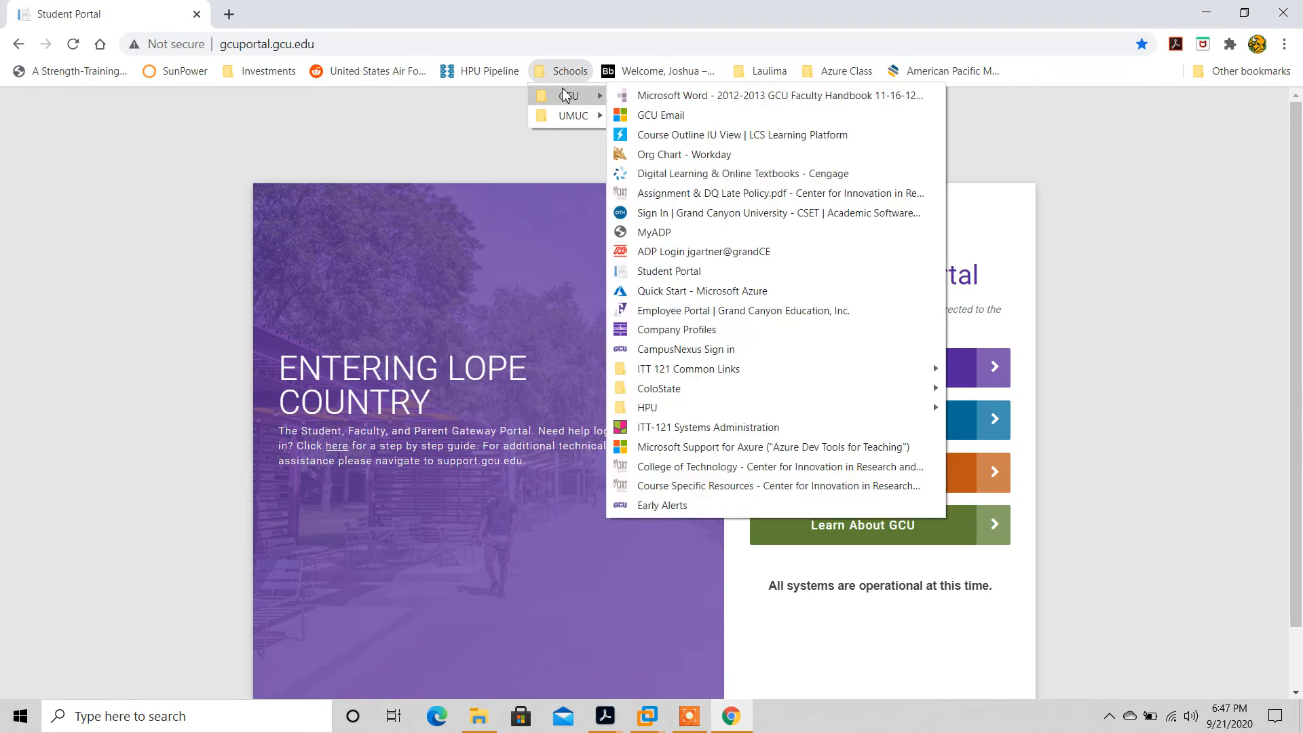
click(686, 290)
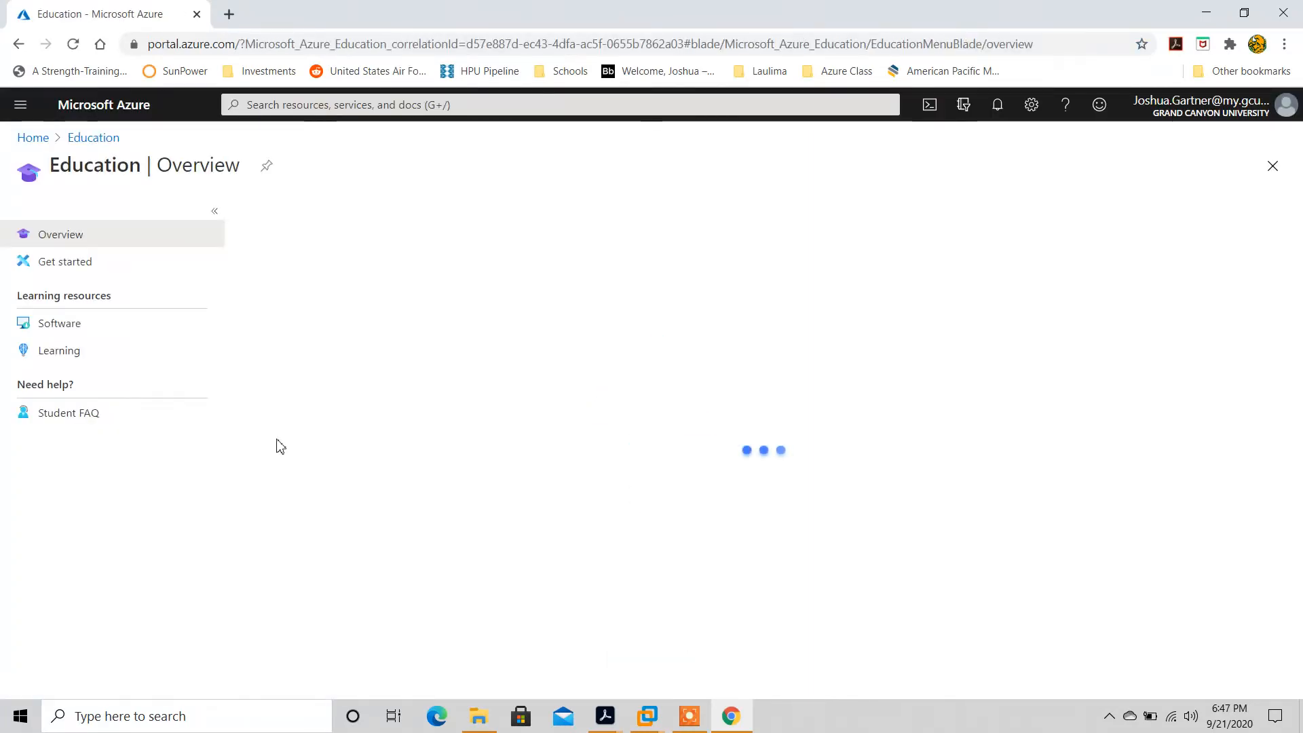
click(90, 330)
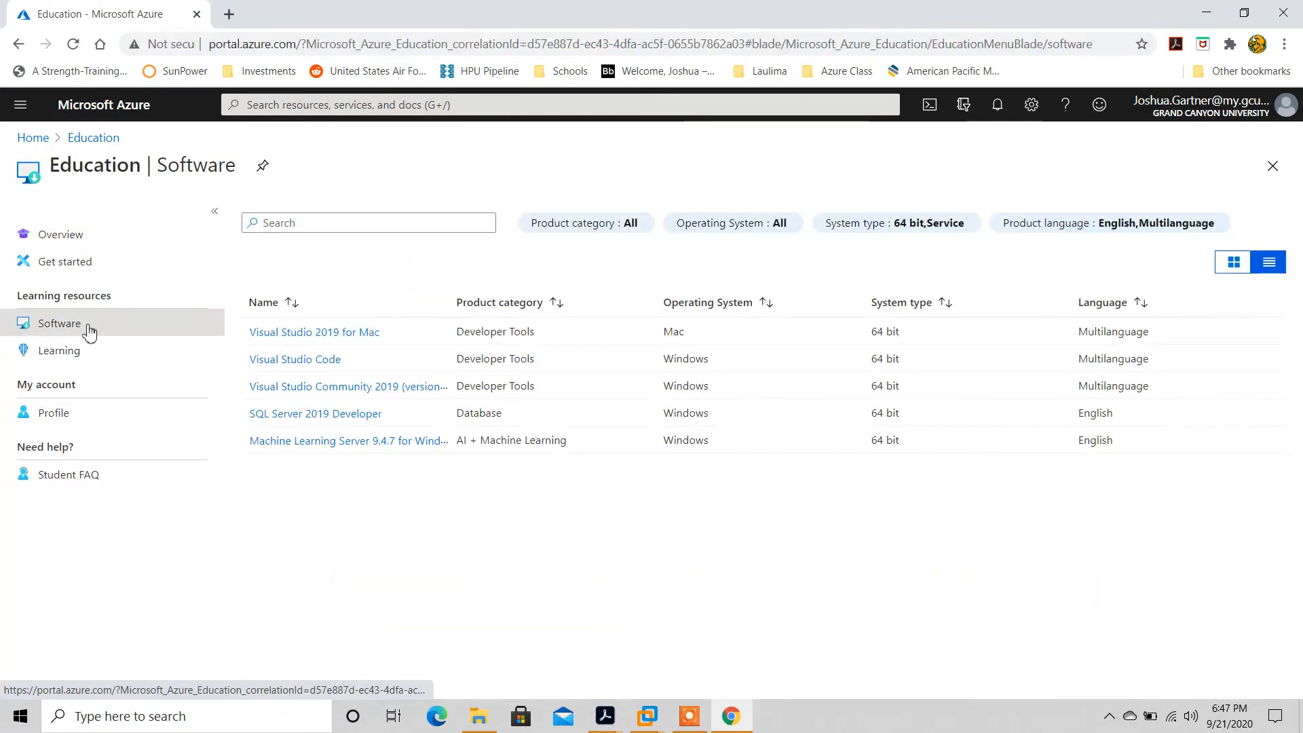
Step: Search the software list for "windows 10", open Windows 10 Education, Version 1809 (Updated Sept 2018) and copy its product key
click(353, 224)
text(windows 10)
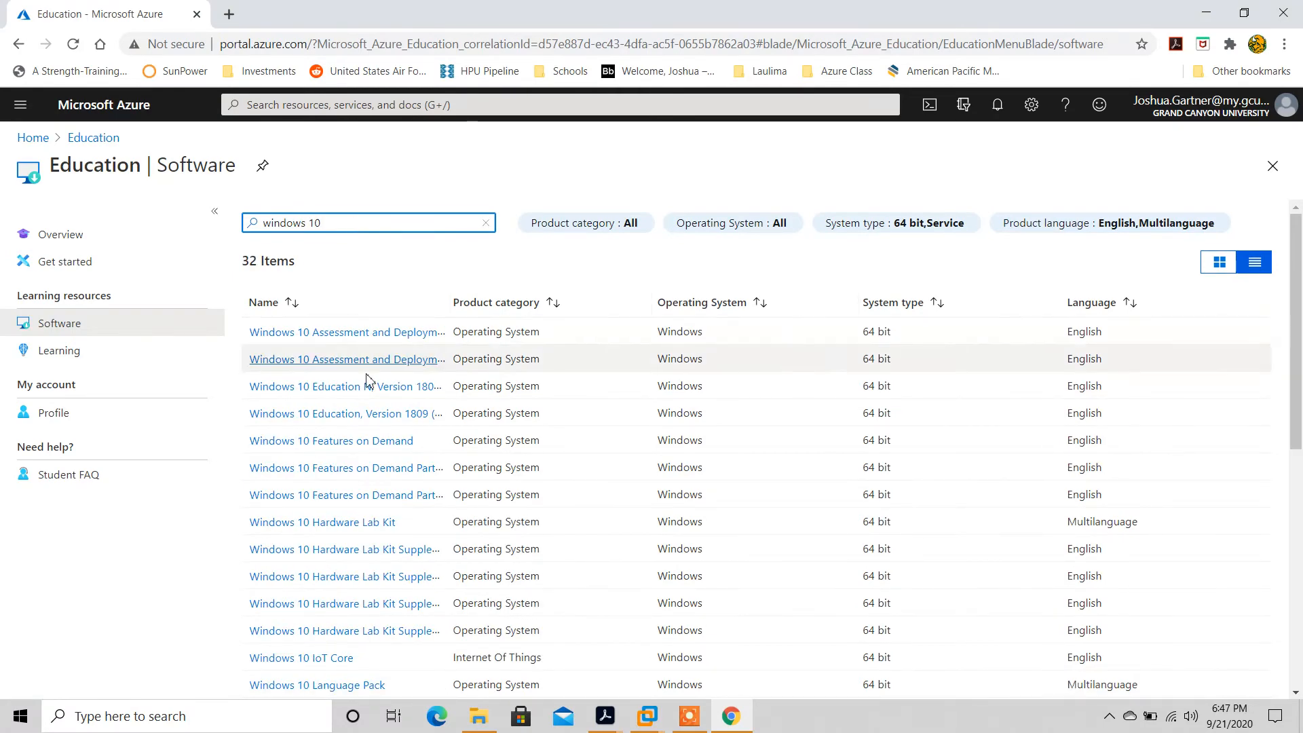
click(376, 417)
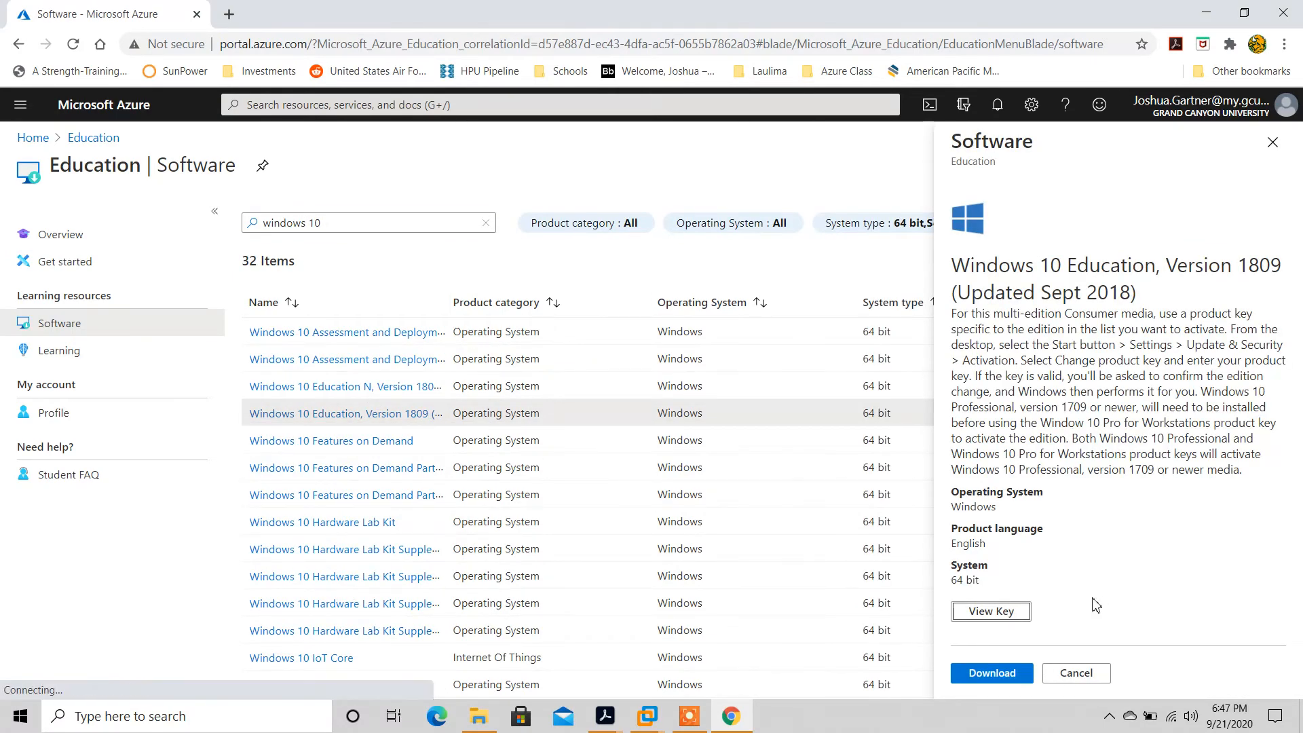
click(992, 611)
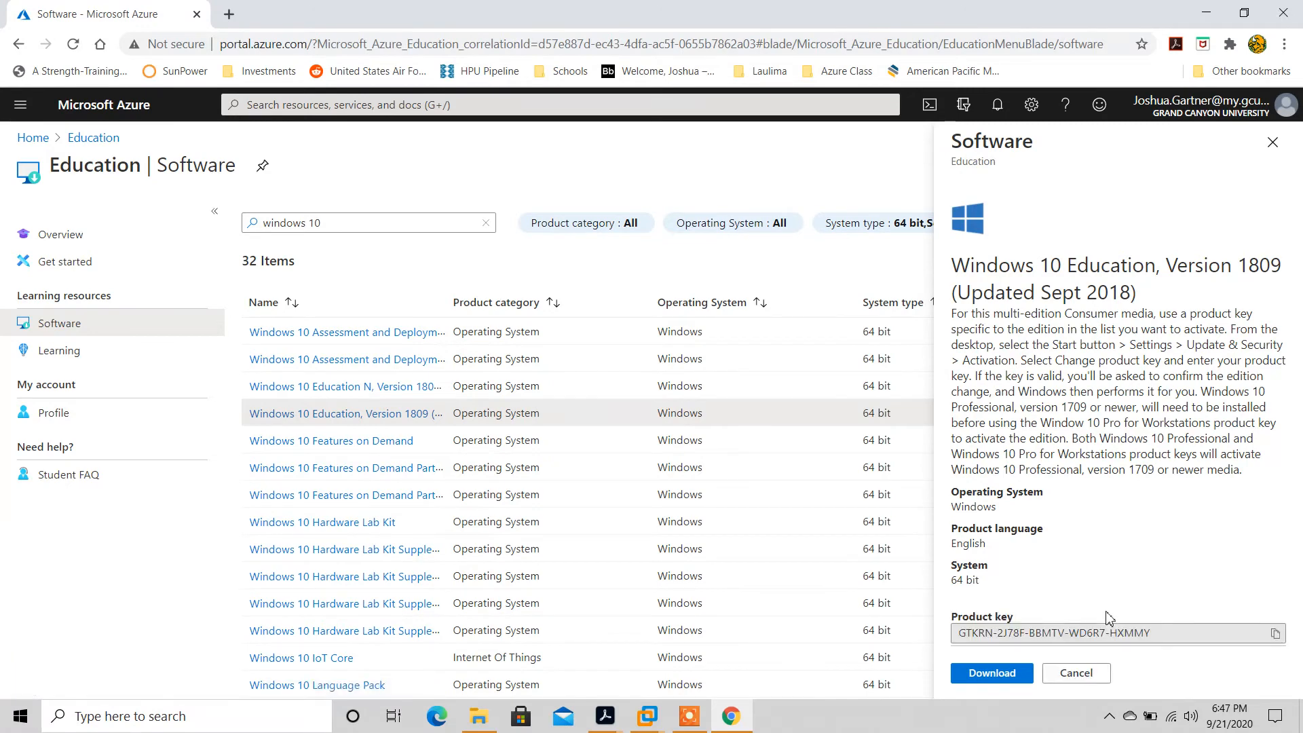
click(1276, 633)
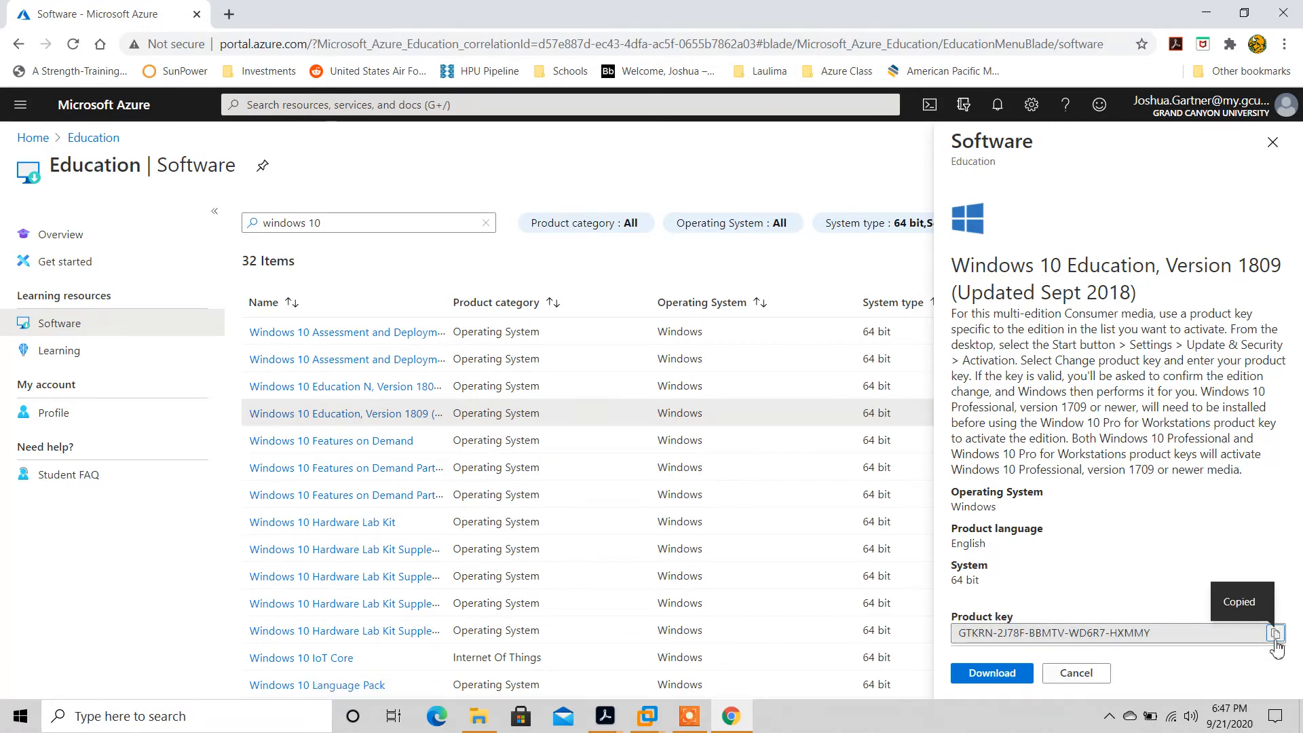
Step: Switch to VMware Workstation, try to activate Windows in the virtual machine with the copied product key and close the activation dialog
key(alt+Tab)
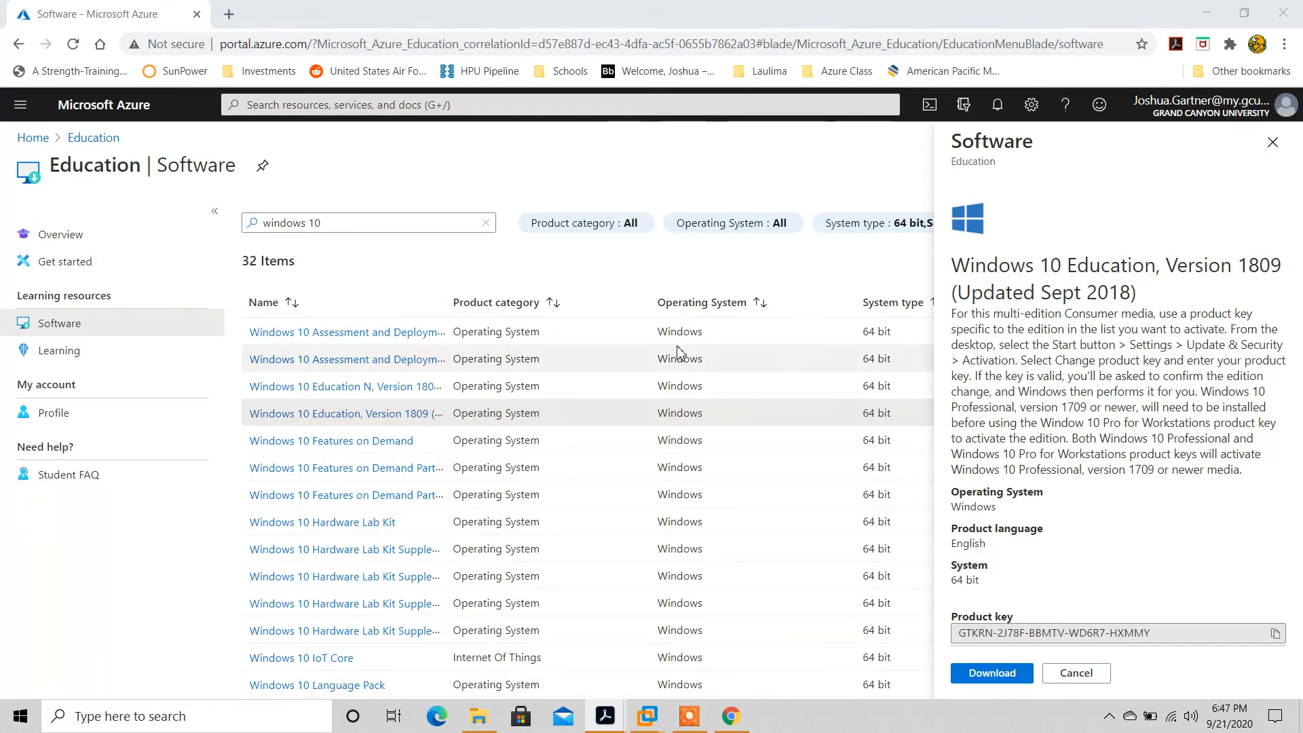
mouse_move(647, 716)
click(743, 632)
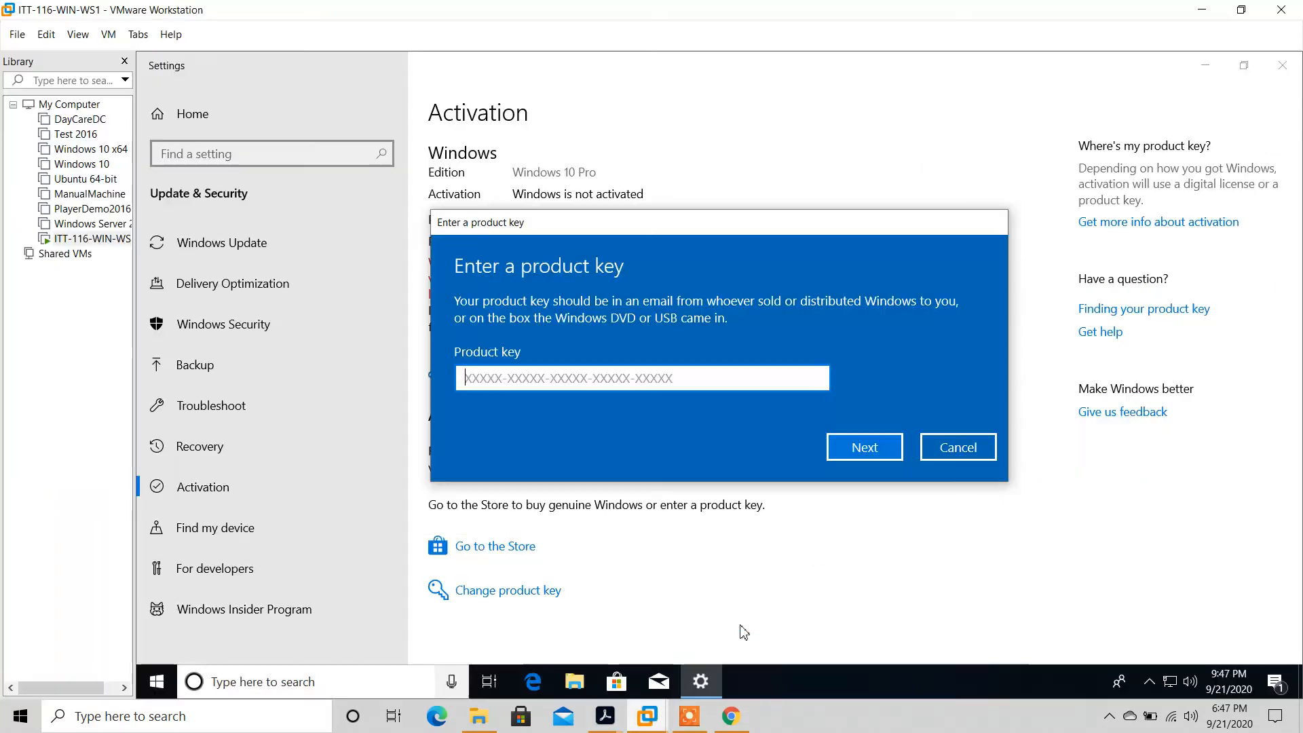
key(ctrl+v)
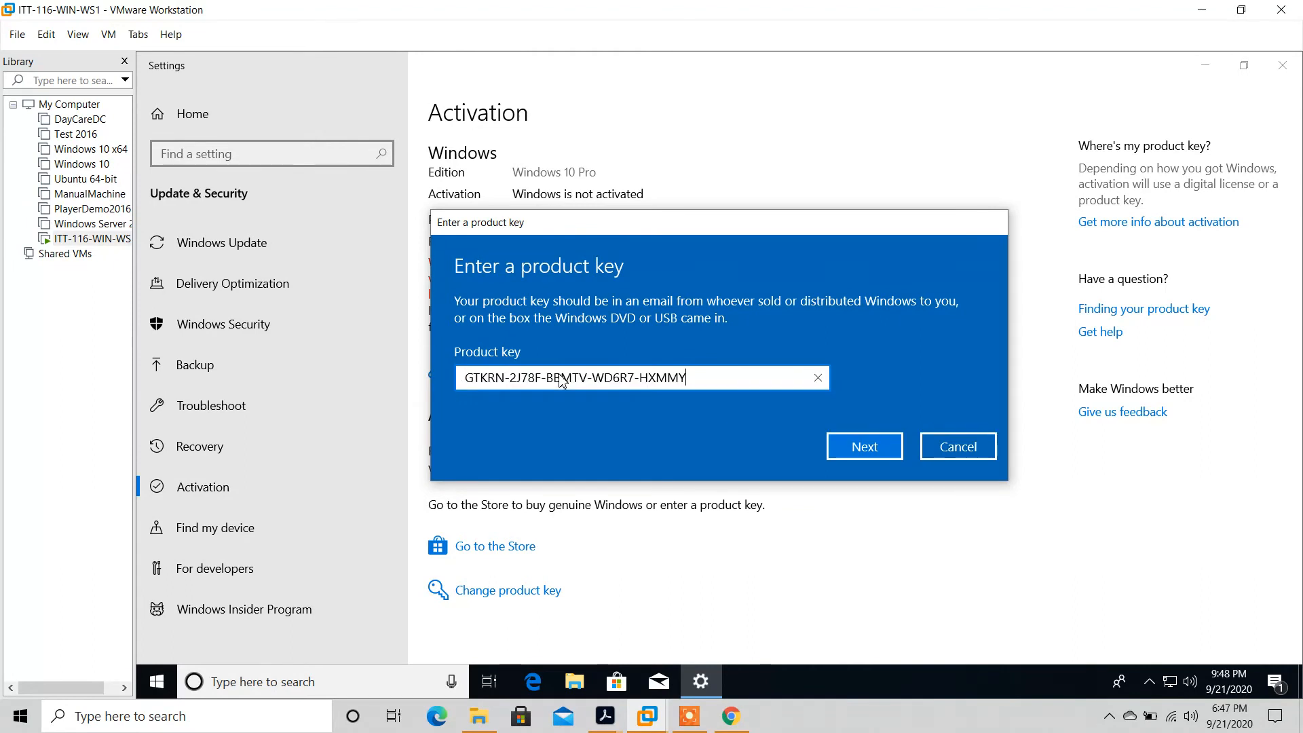
click(862, 447)
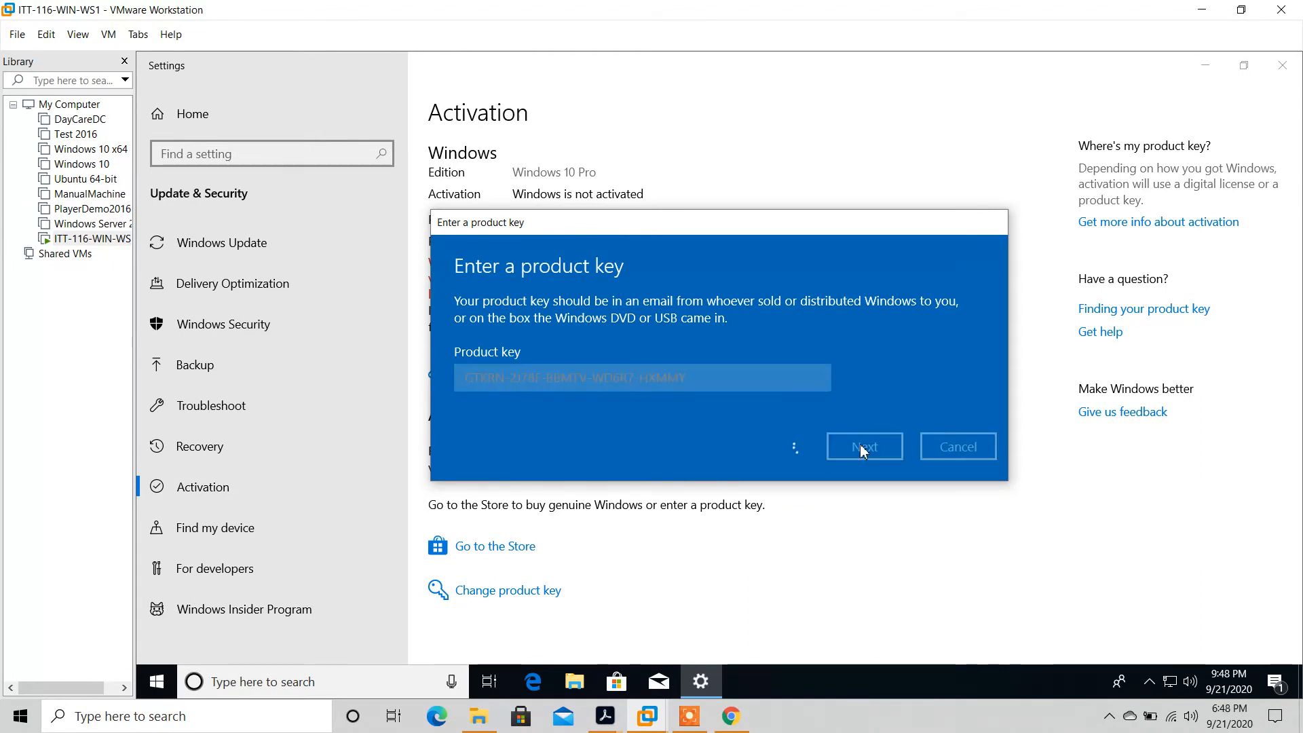
click(861, 419)
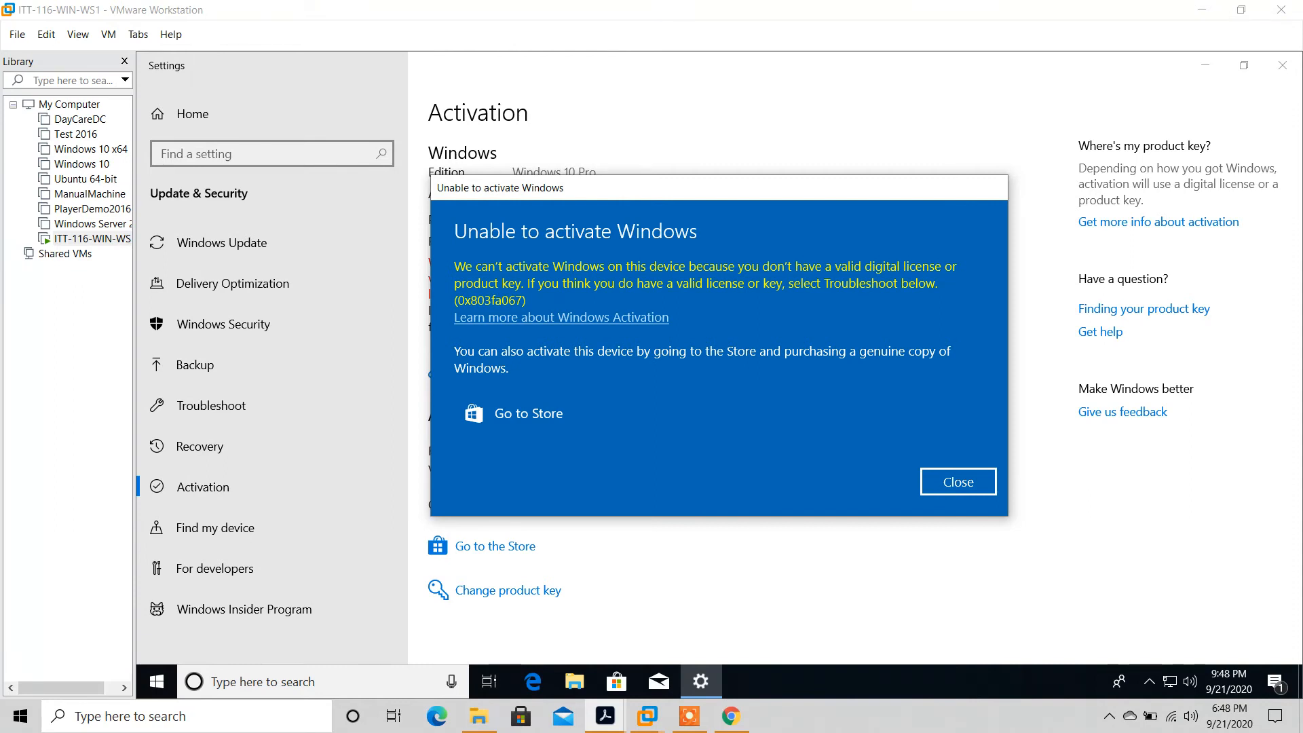
click(958, 484)
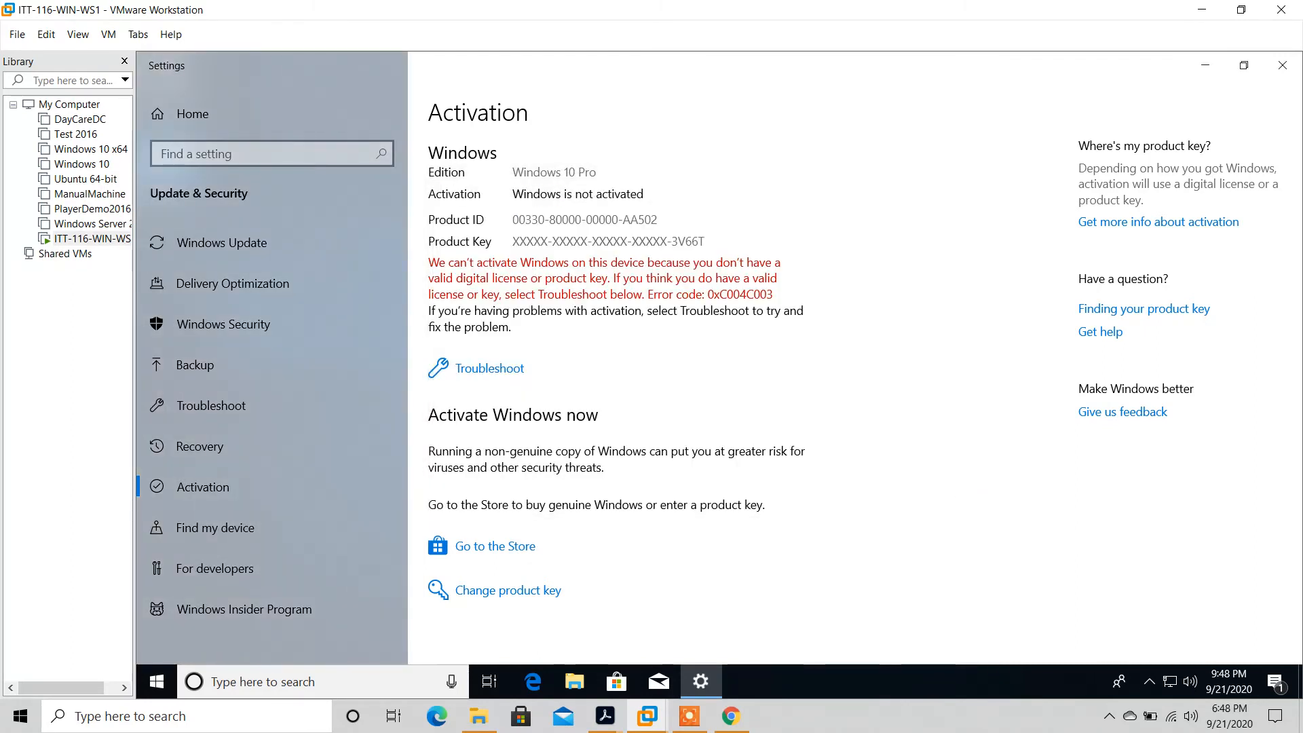
Step: Shut down the guest of the ITT-116-WIN-WS1 virtual machine
click(605, 716)
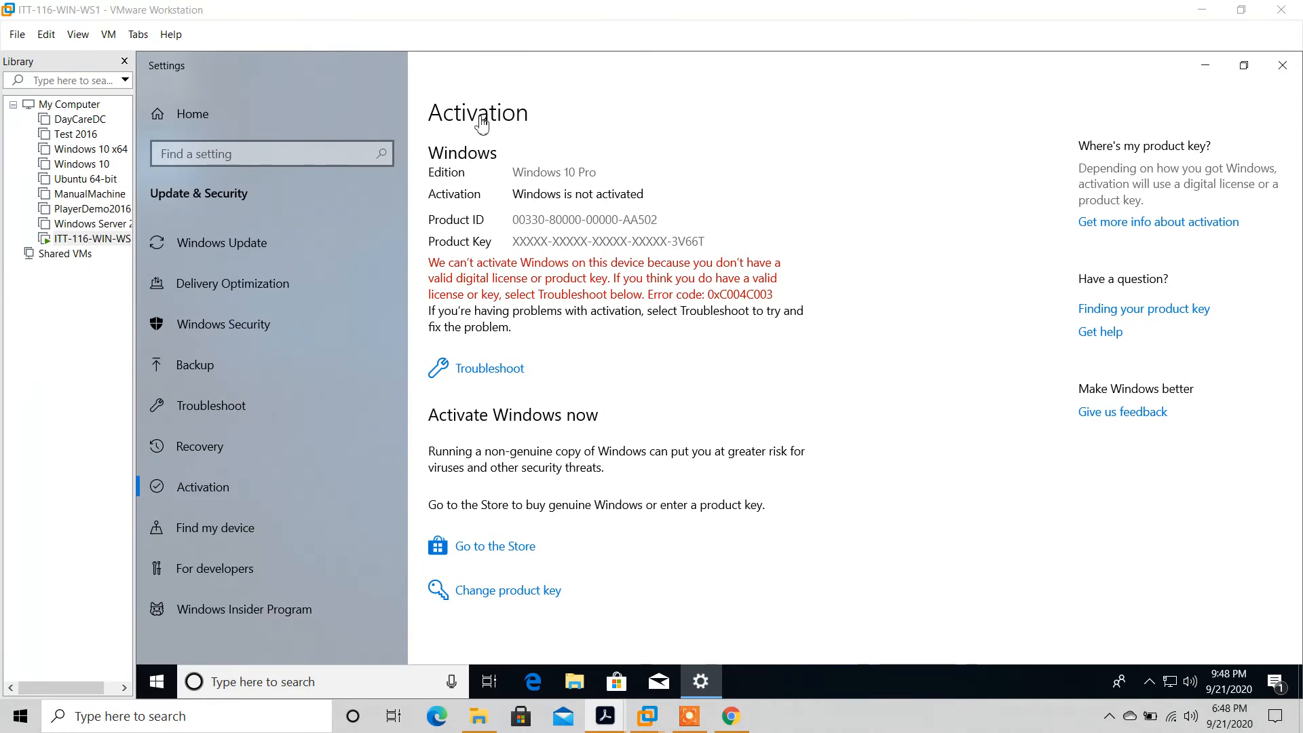
right_click(86, 239)
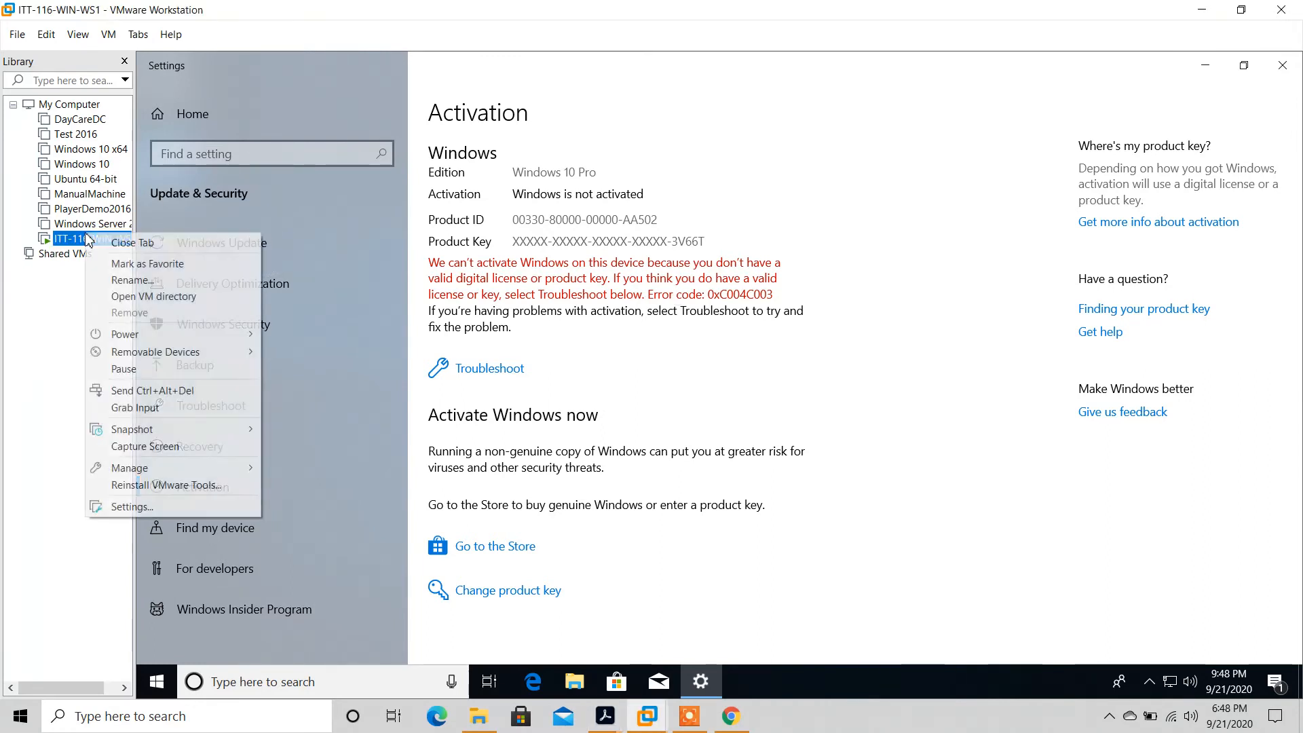
mouse_move(161, 338)
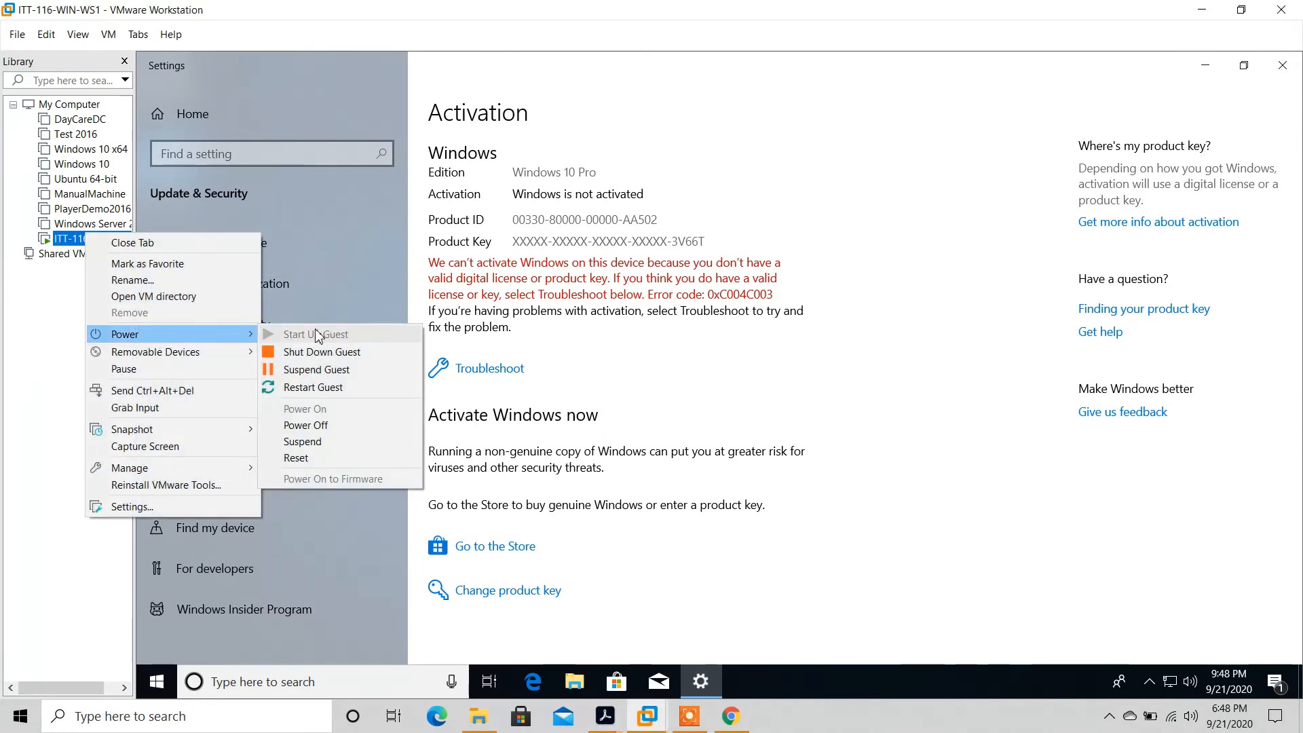
click(323, 350)
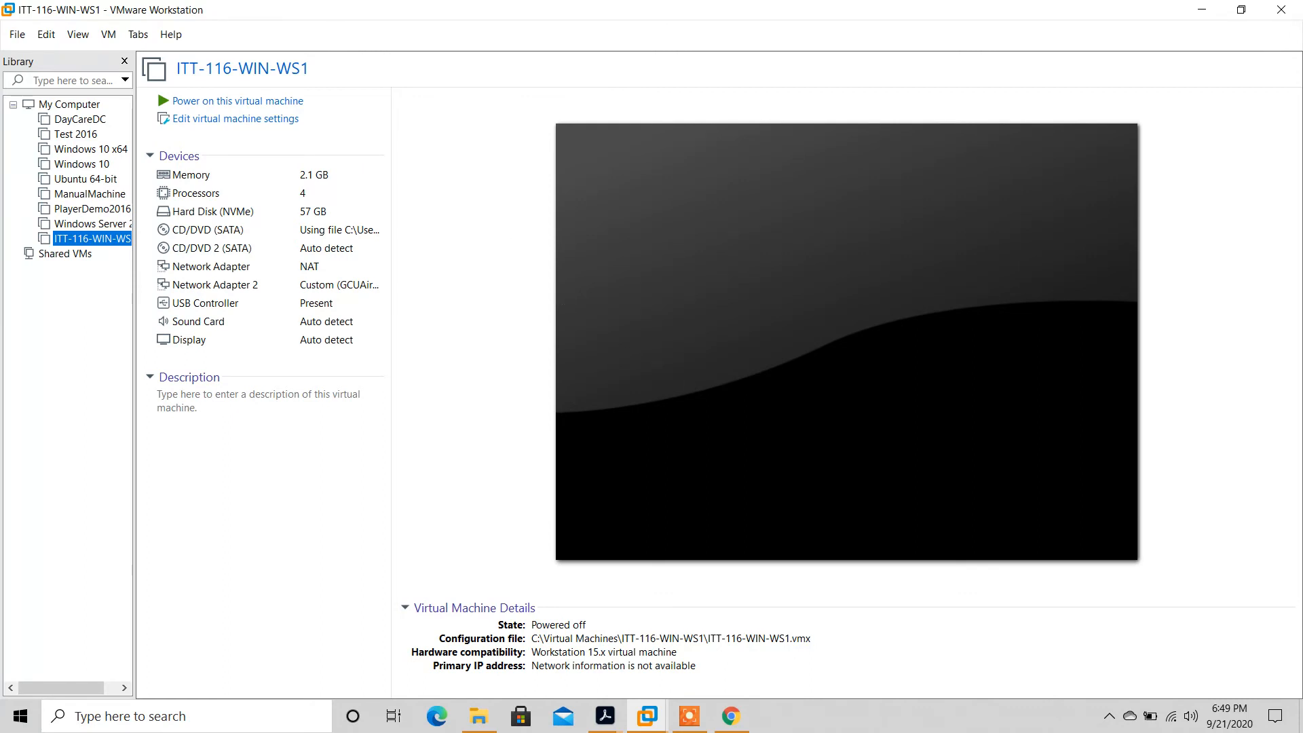
Step: Remove the CD/DVD (SATA) drive that uses the Windows ISO file from the virtual machine's hardware and save the settings
key(alt+Tab)
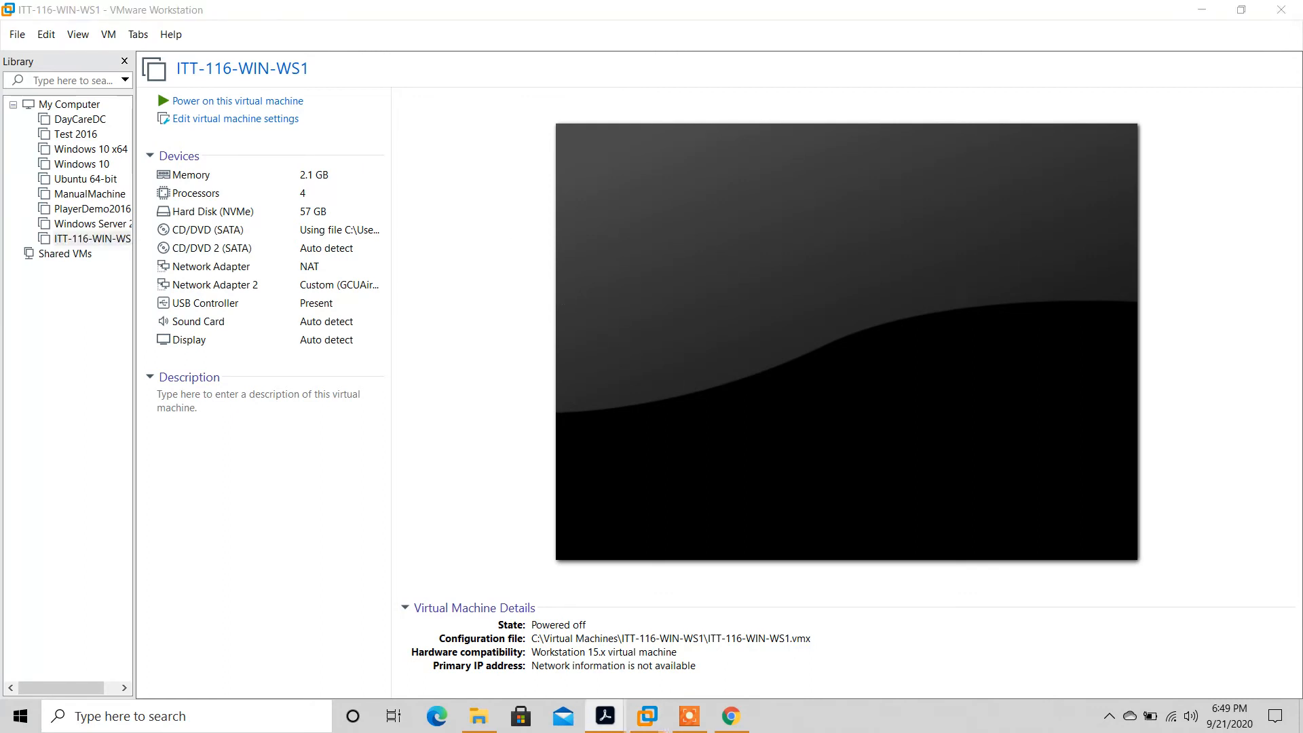
click(270, 122)
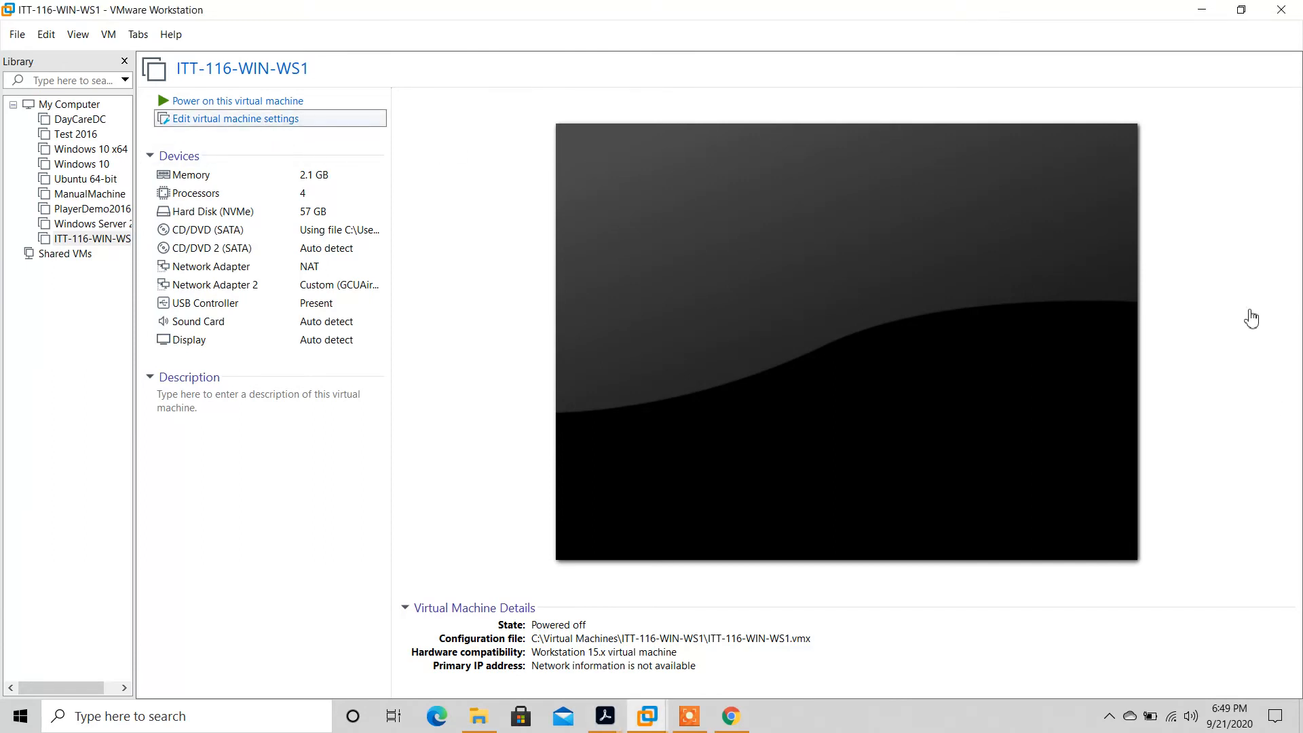
key(alt+Tab)
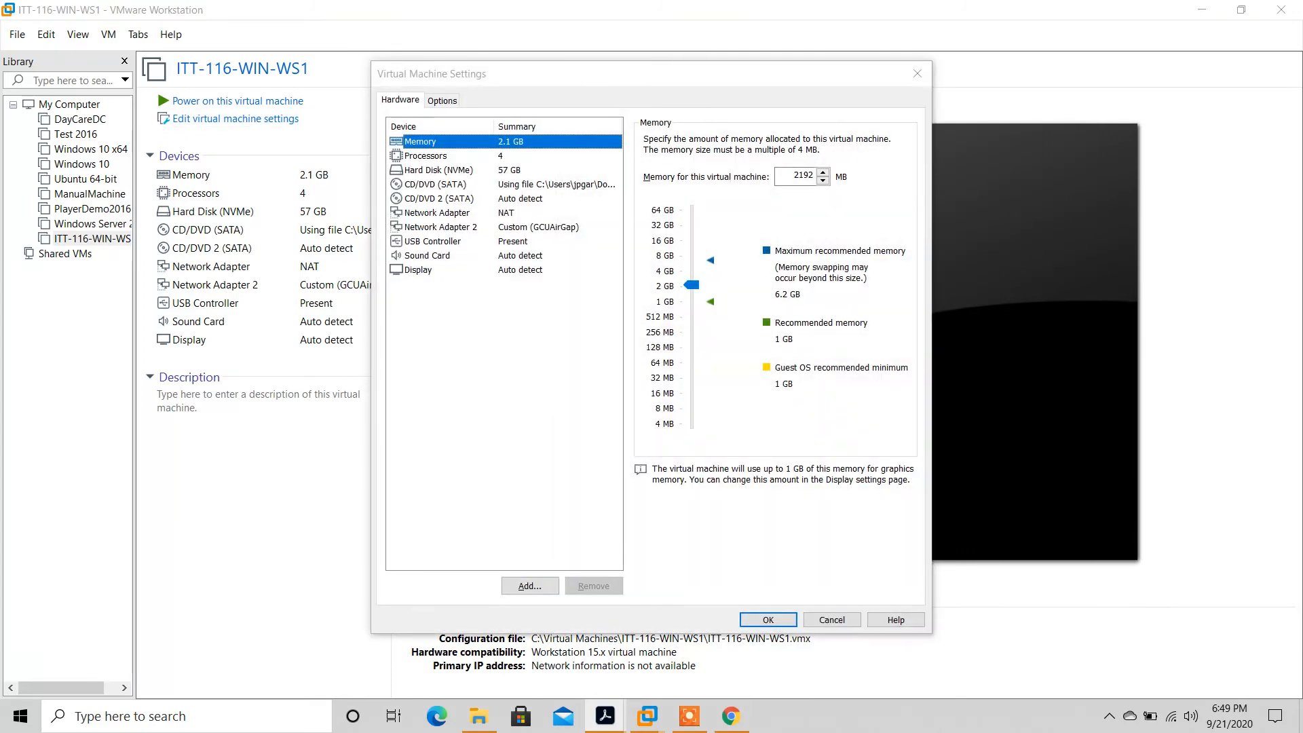
click(572, 192)
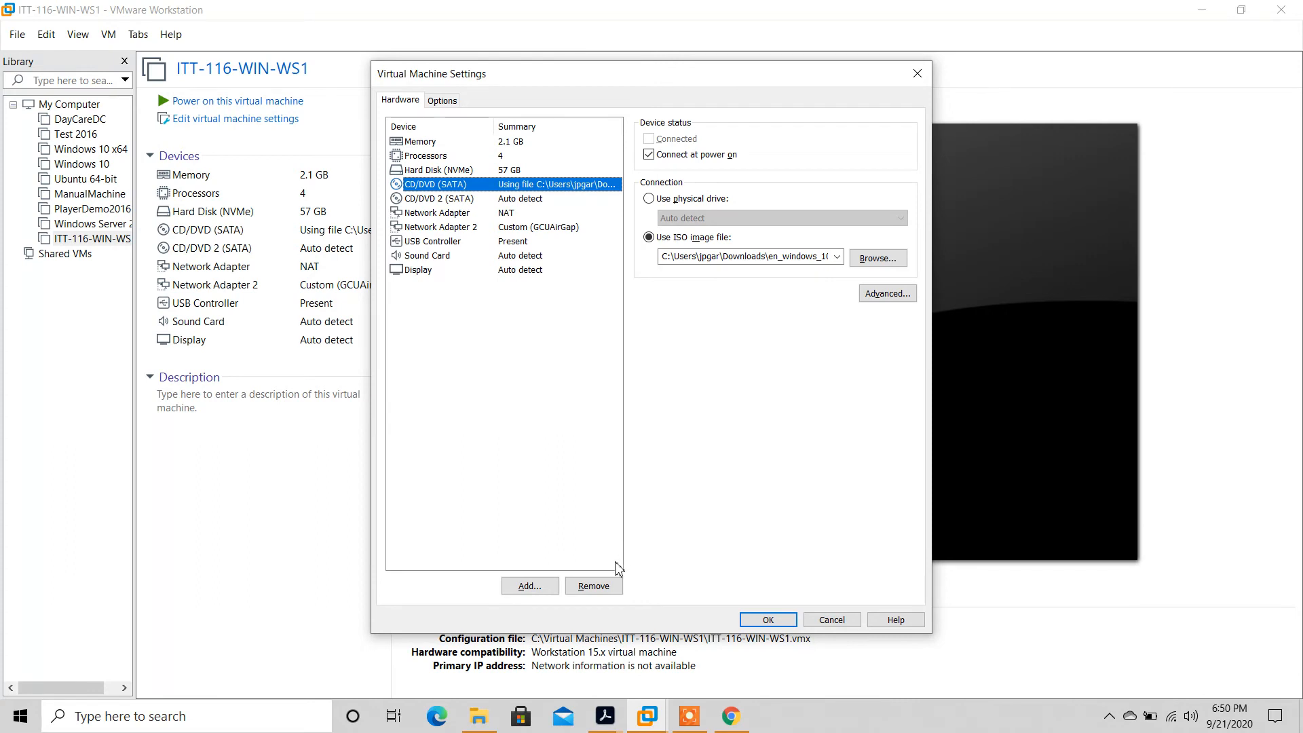
click(610, 585)
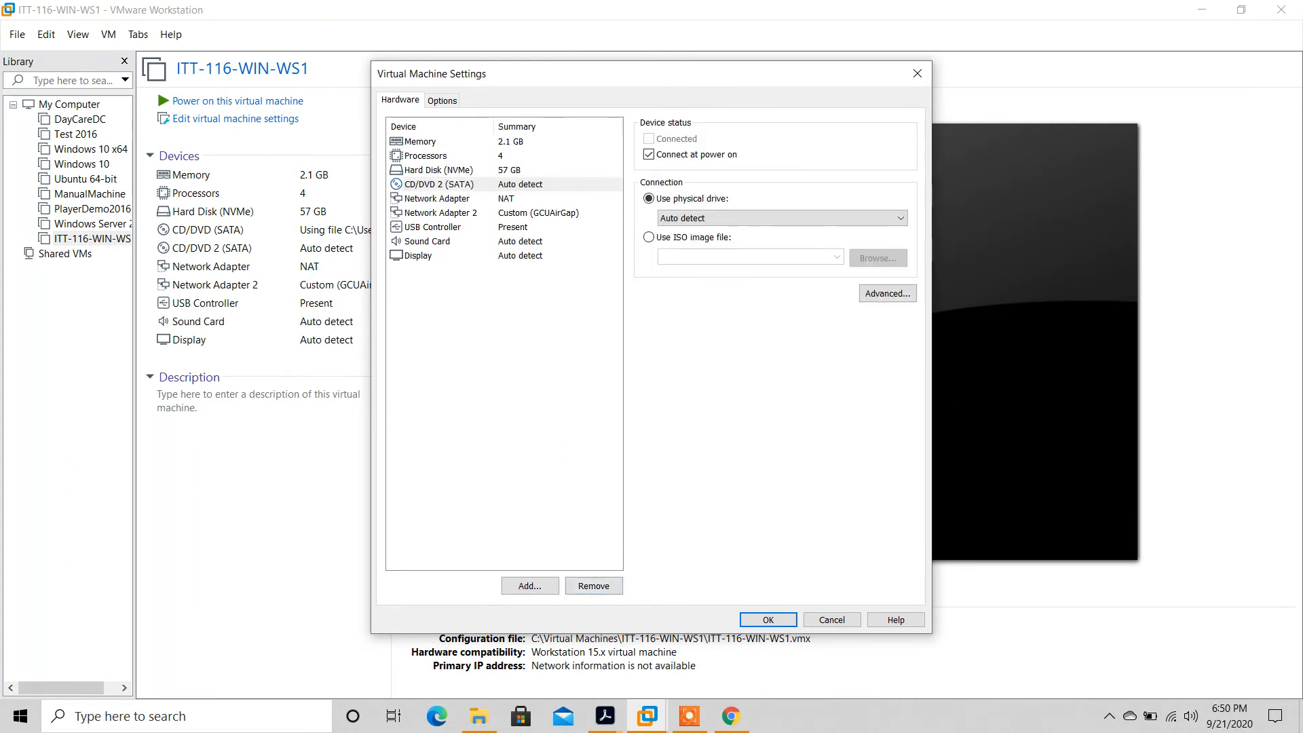
key(alt+Tab)
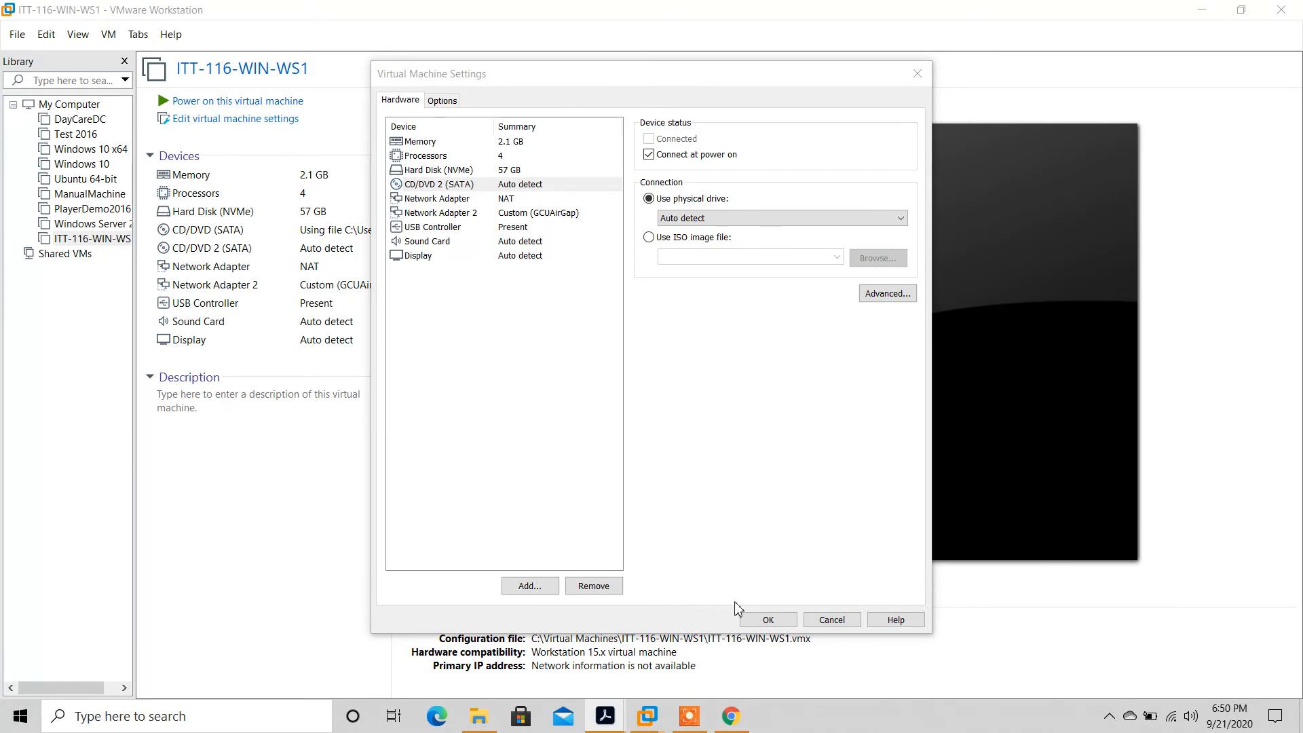
click(767, 619)
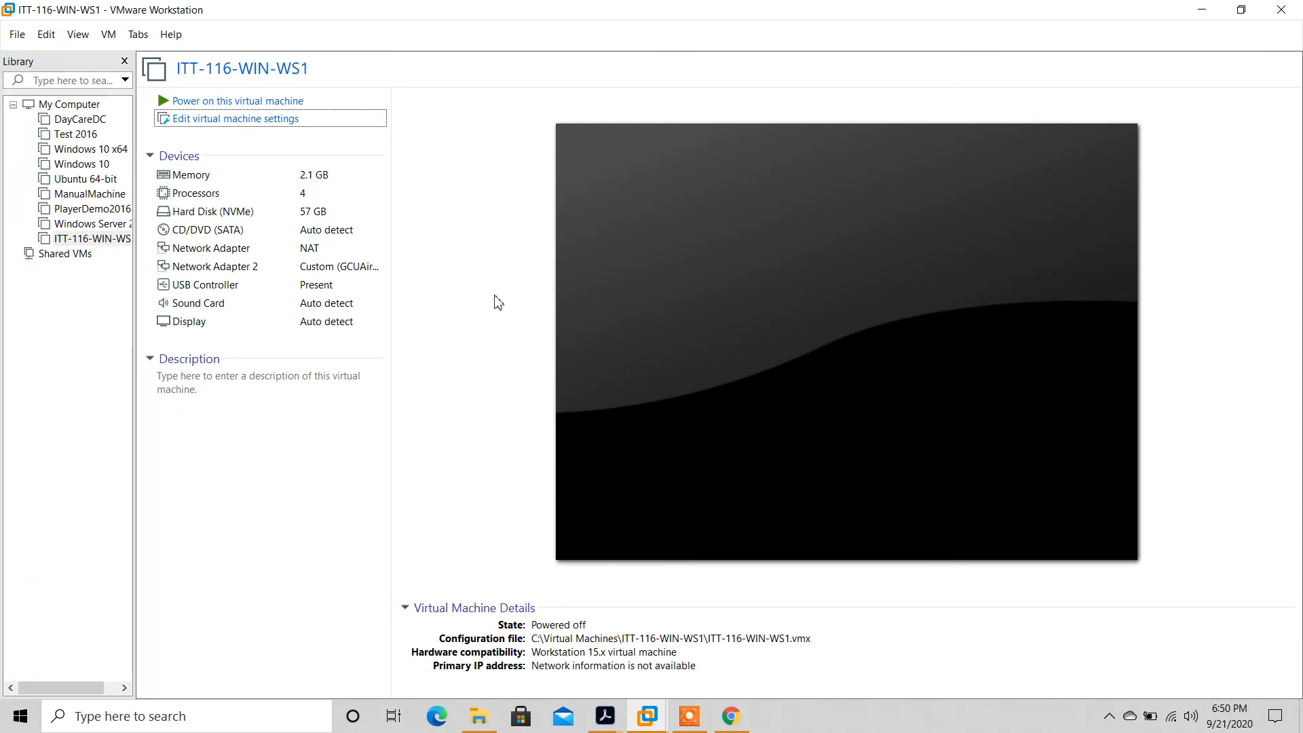
Step: Set the virtual machine's shared folders to Always enabled and map them as a network drive in Windows guests
key(alt+Tab)
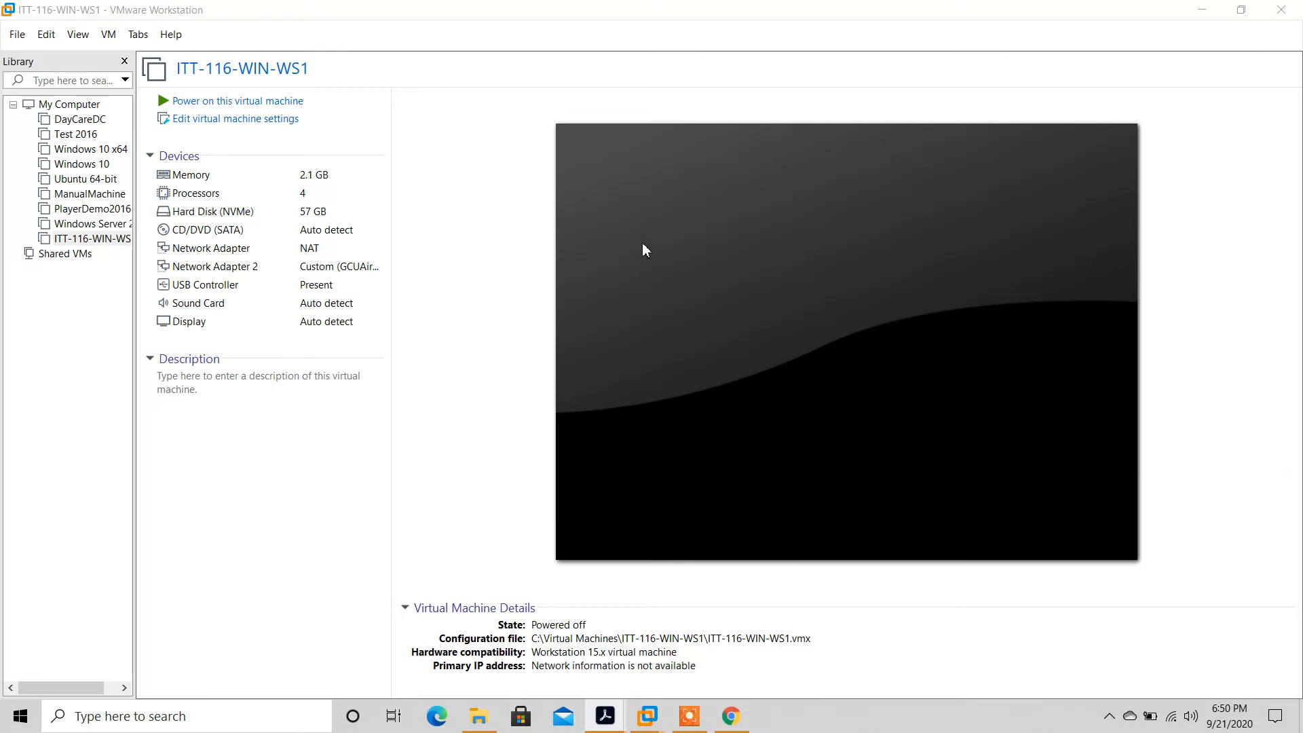
click(230, 129)
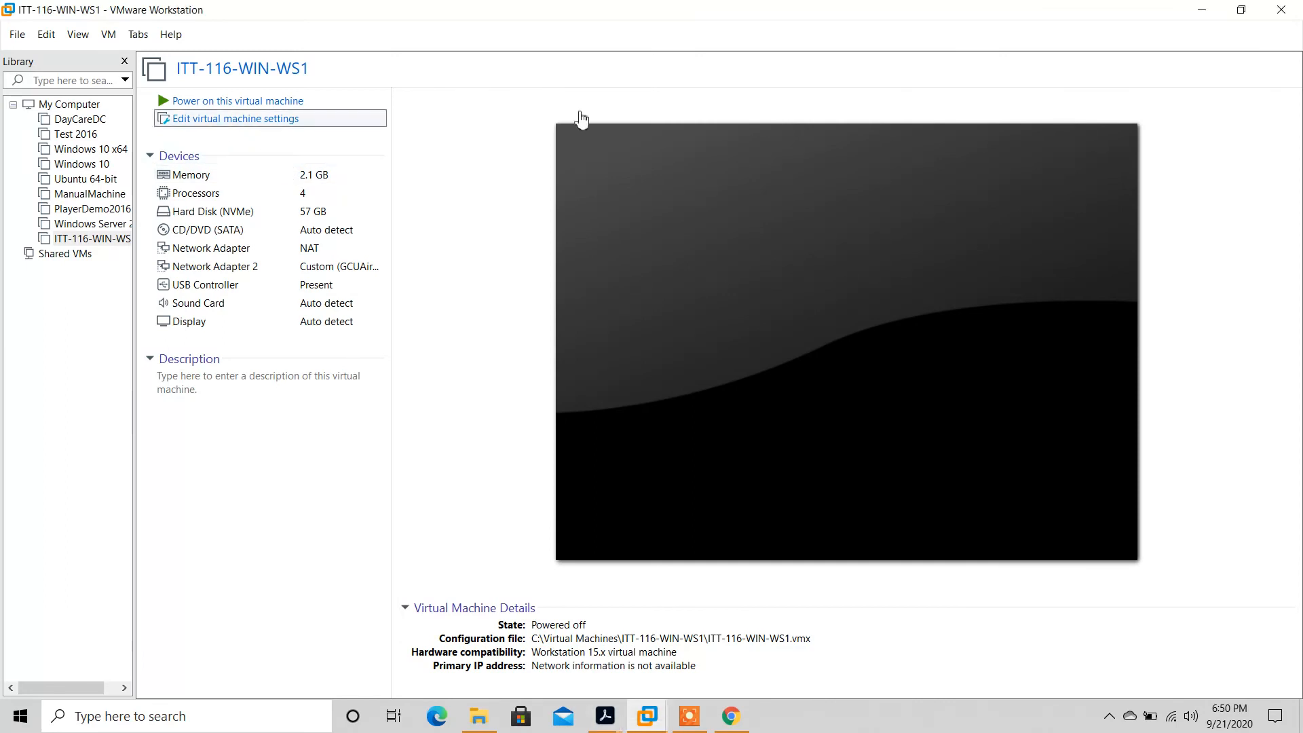
key(alt+Tab)
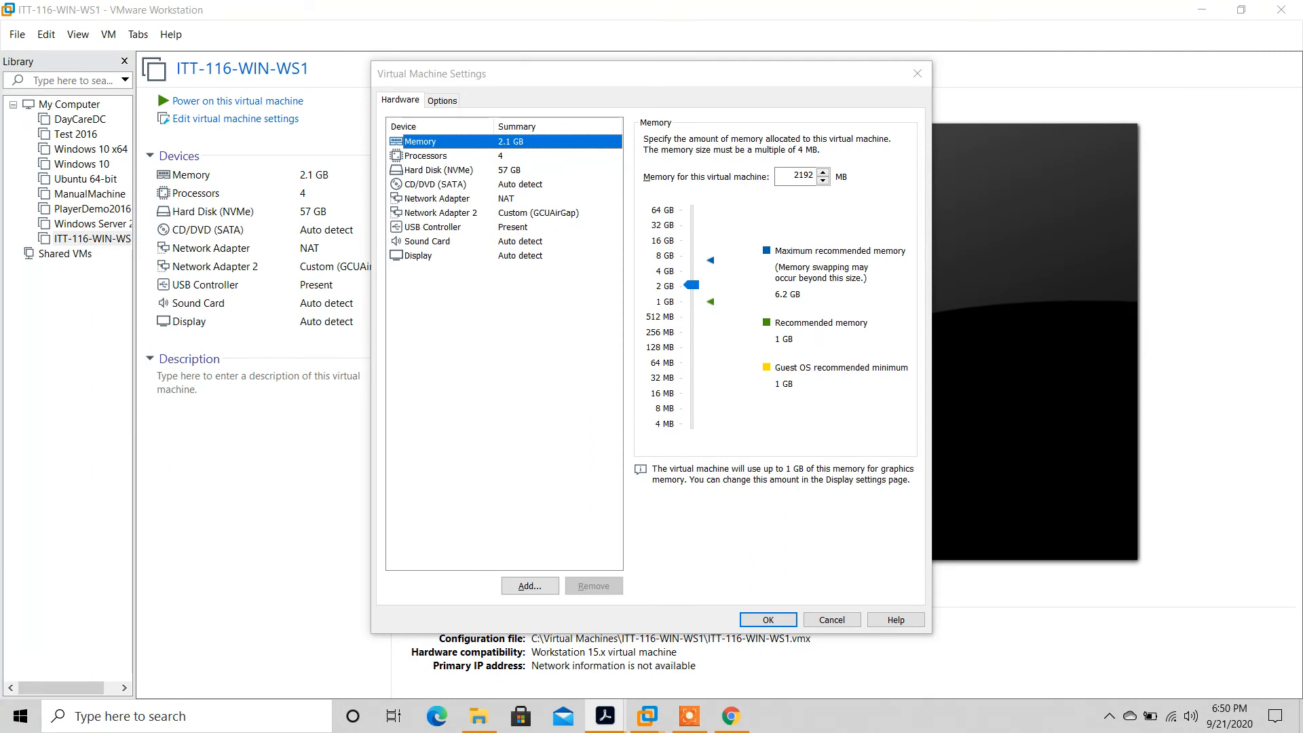
click(444, 102)
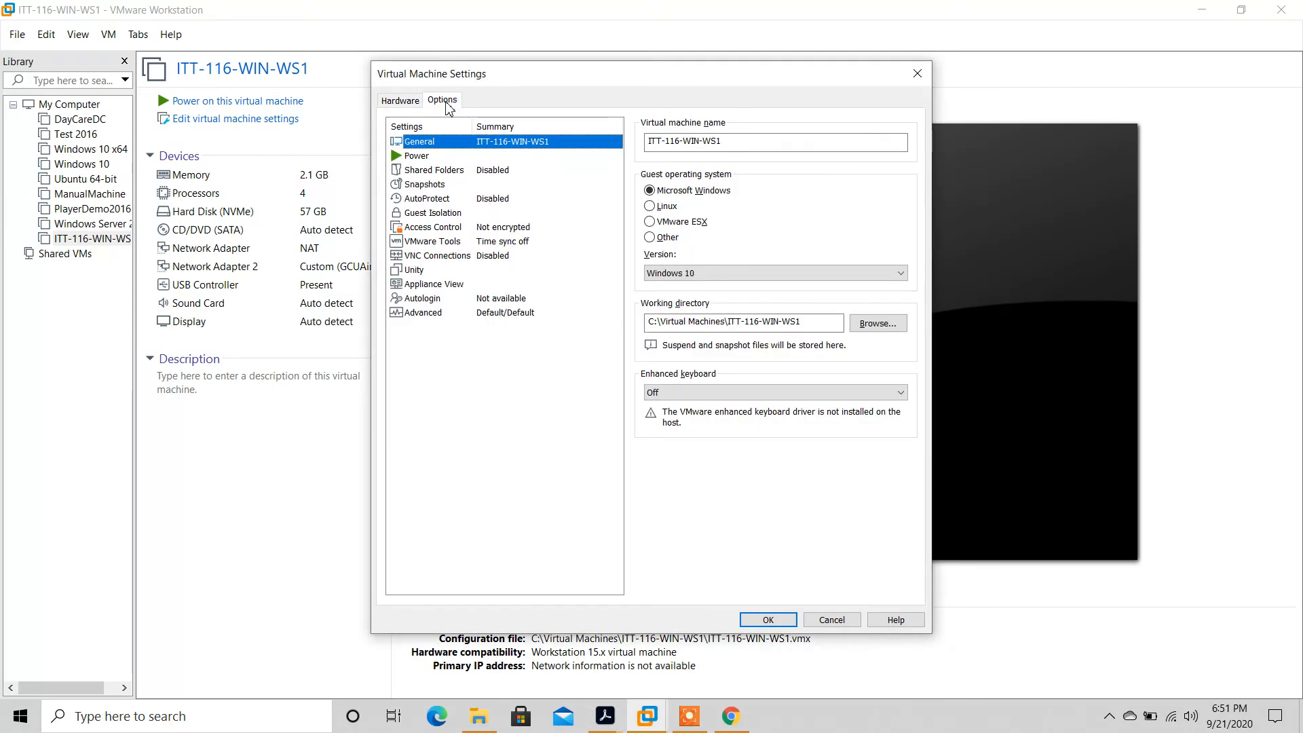
click(456, 170)
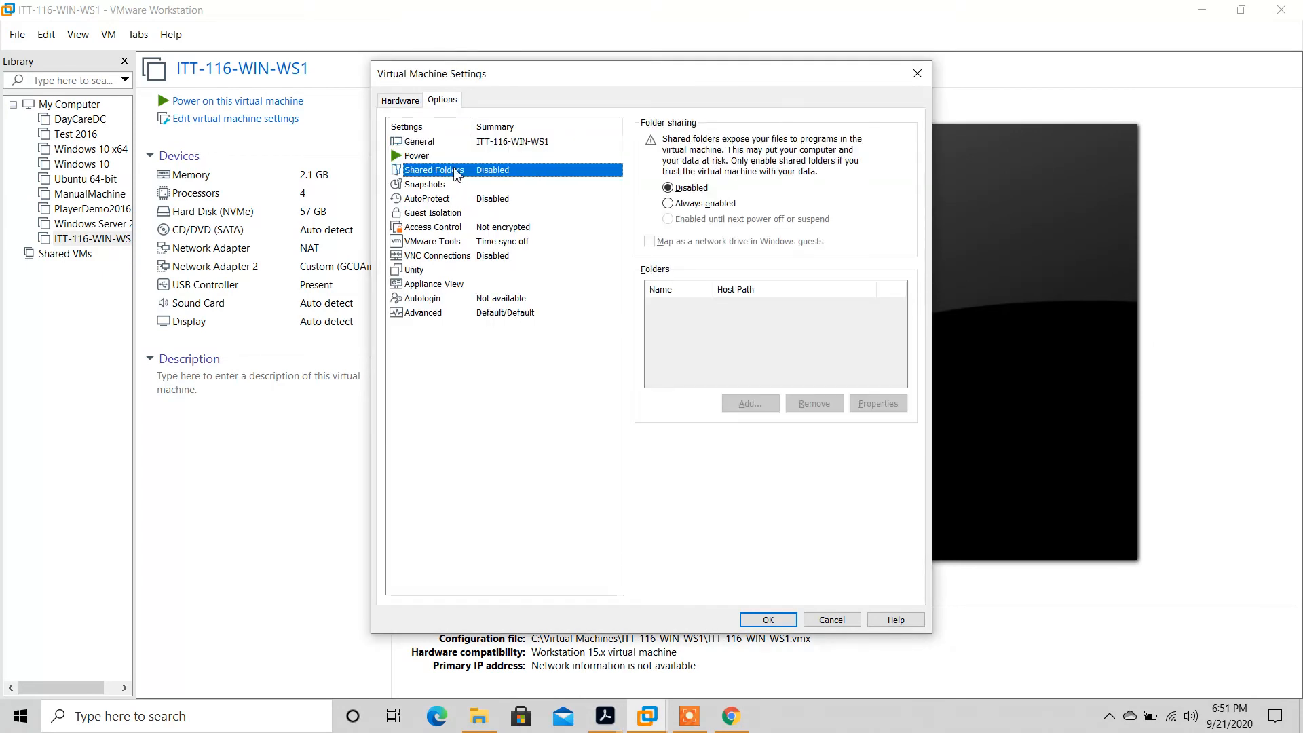
click(672, 204)
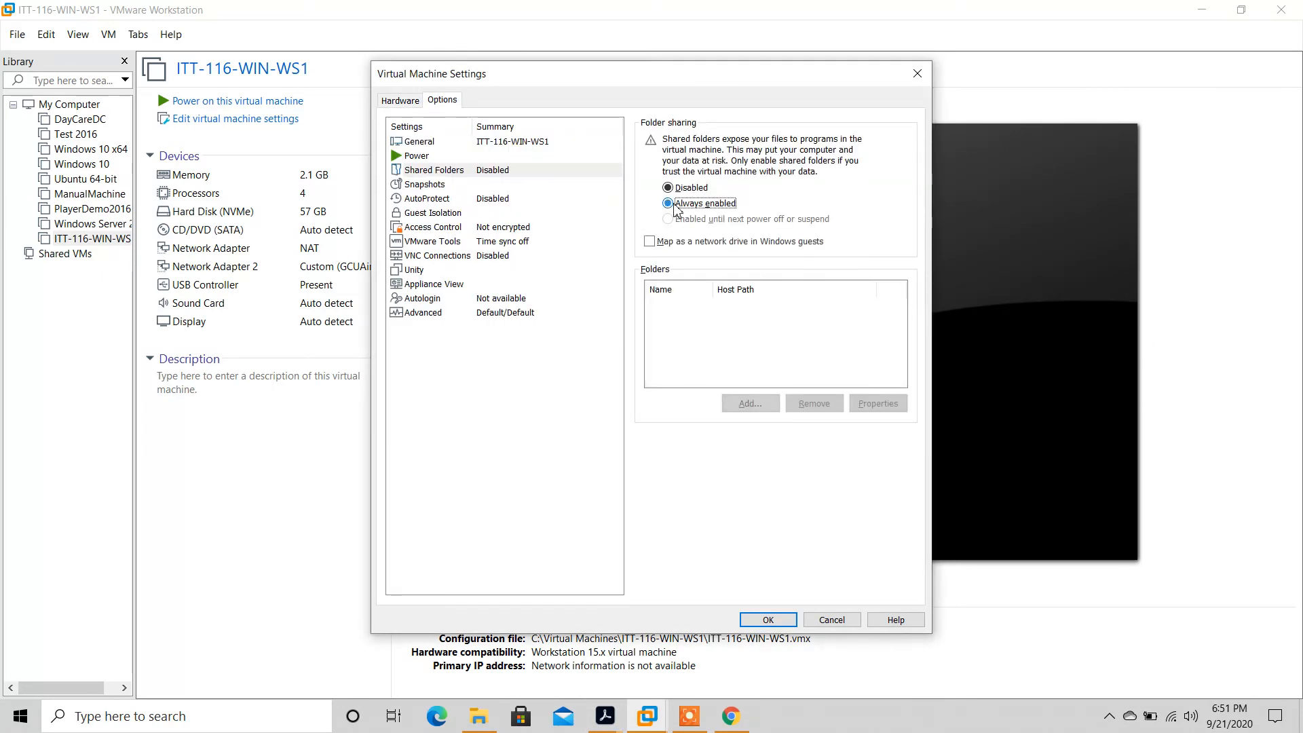
click(676, 241)
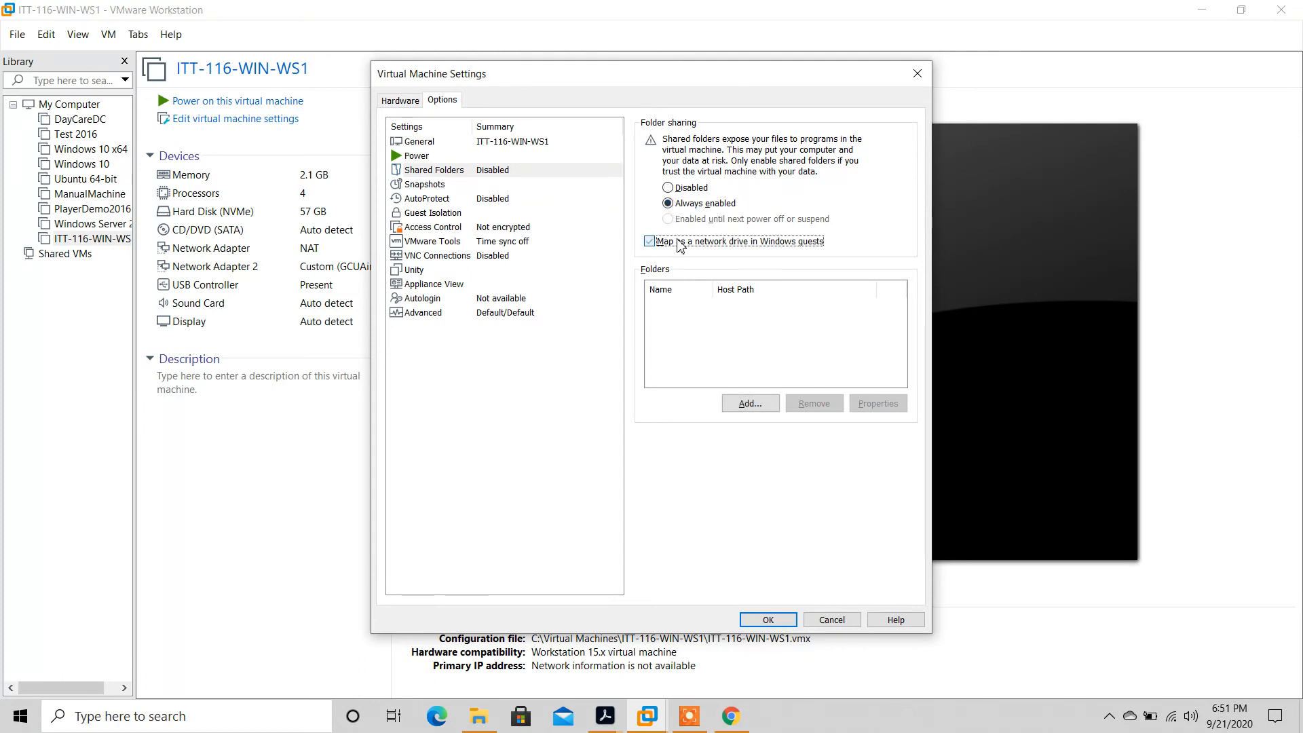
Step: Start adding a shared folder and advance the Add Shared Folder Wizard to the host path and name page
key(alt+Tab)
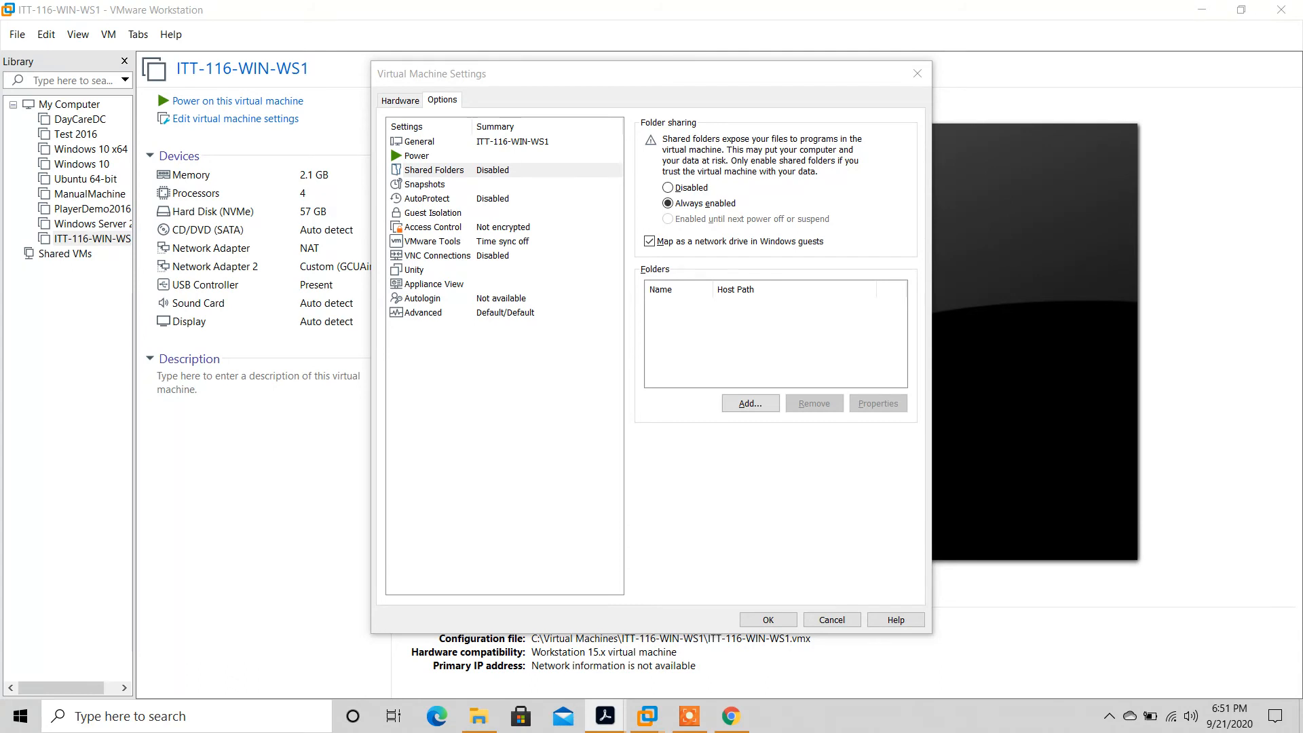
click(749, 405)
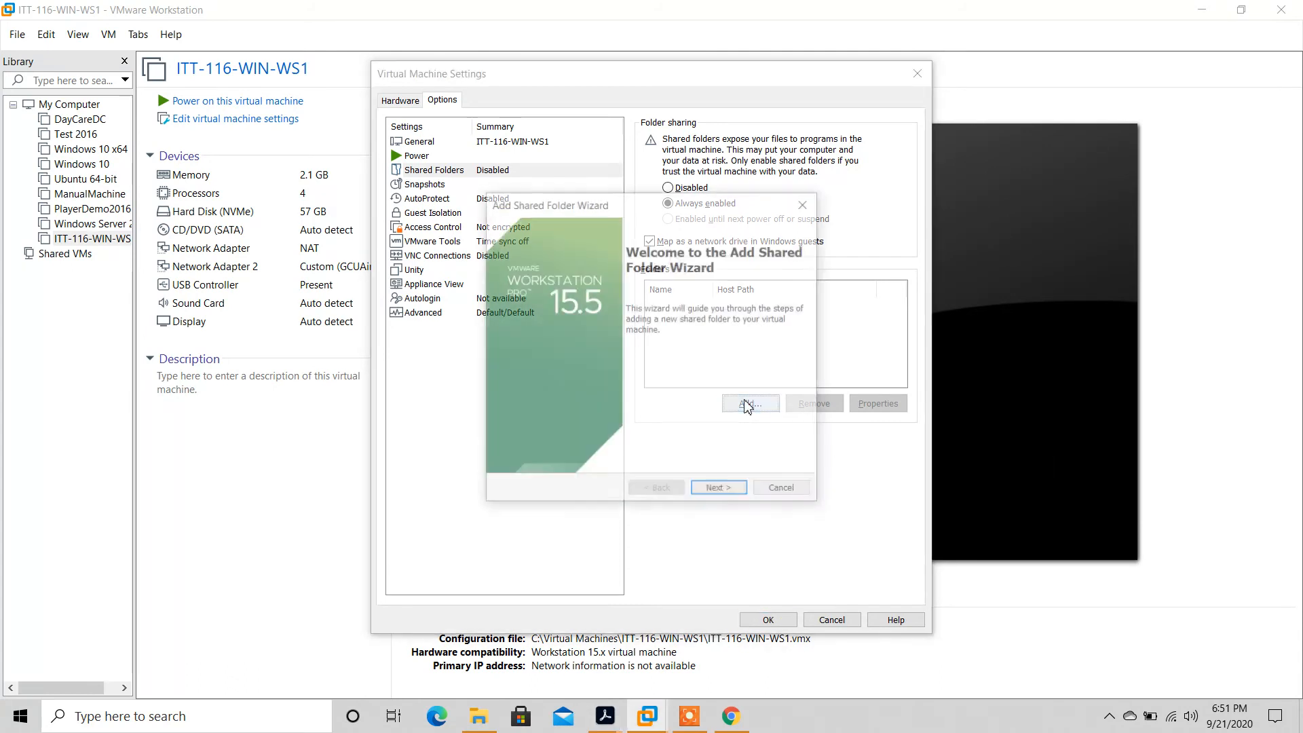
click(727, 494)
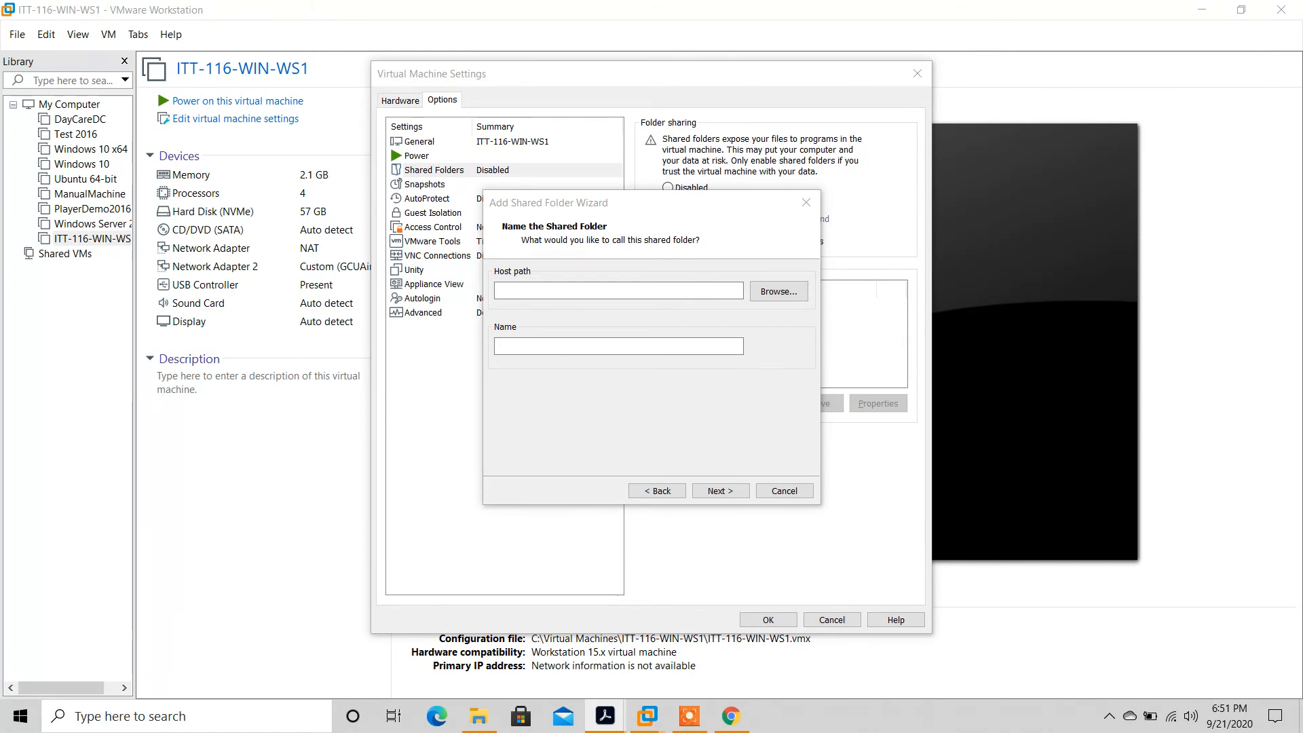
Step: Switch to File Explorer on the host and create a folder named Shared in Documents
click(491, 723)
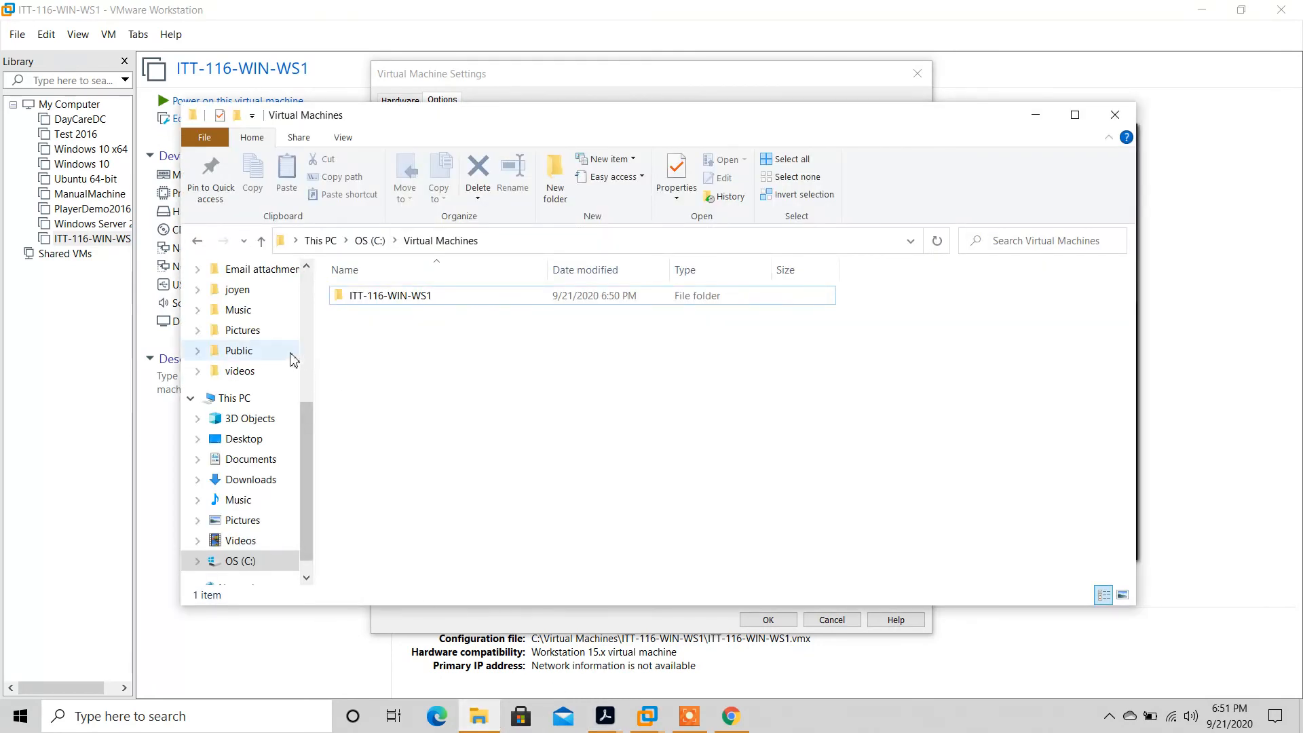
scroll(304, 345, up, 5)
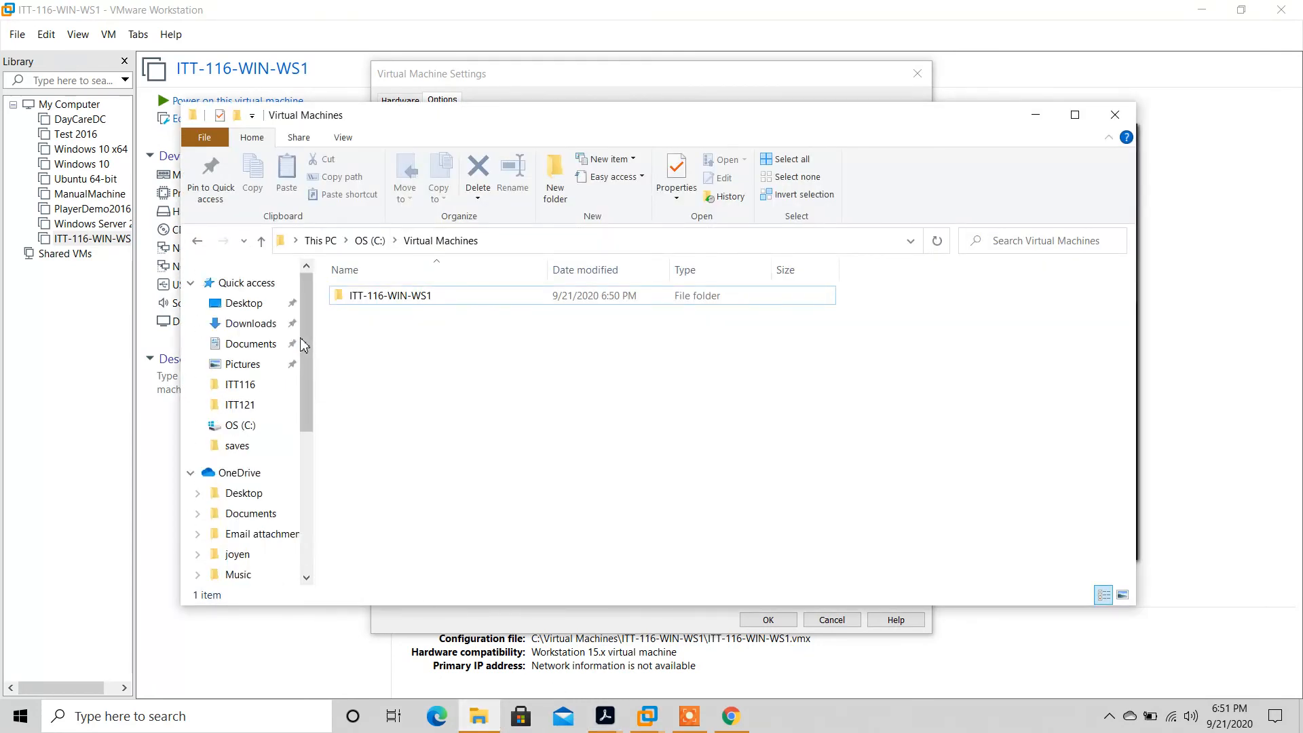
click(252, 351)
right_click(872, 325)
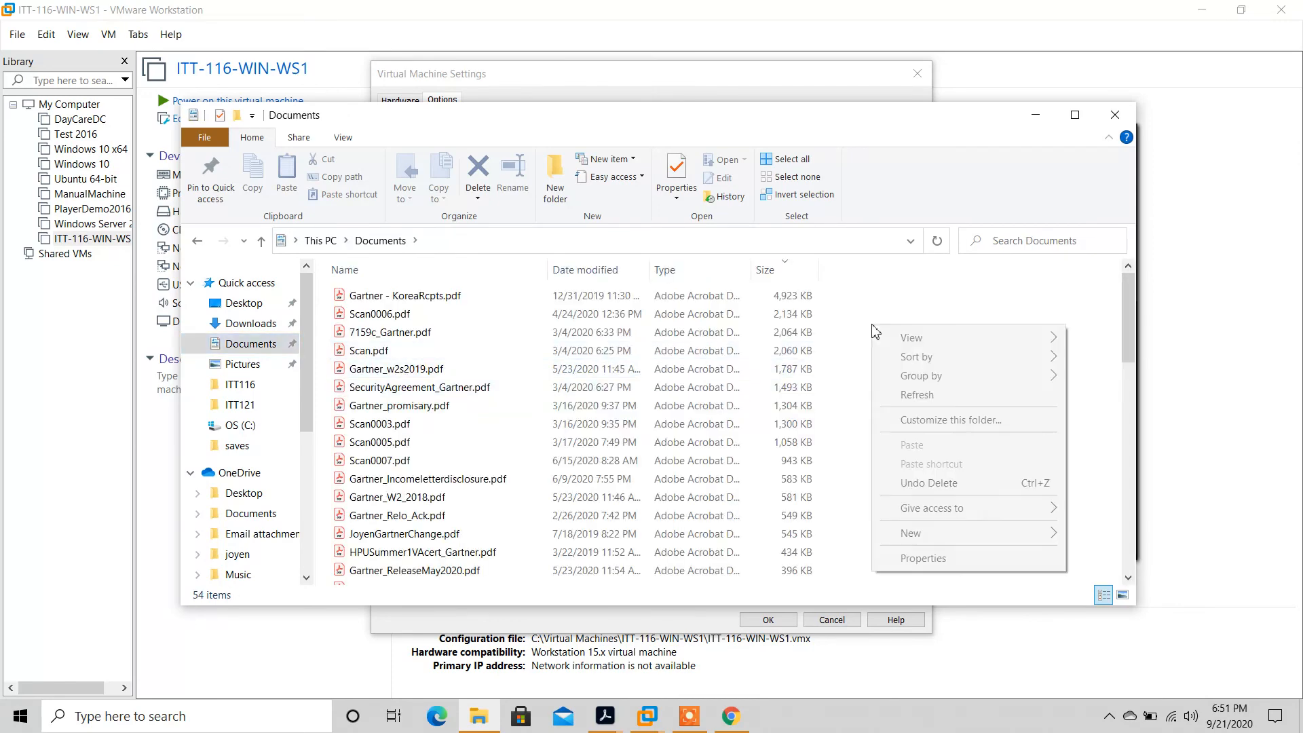
mouse_move(955, 533)
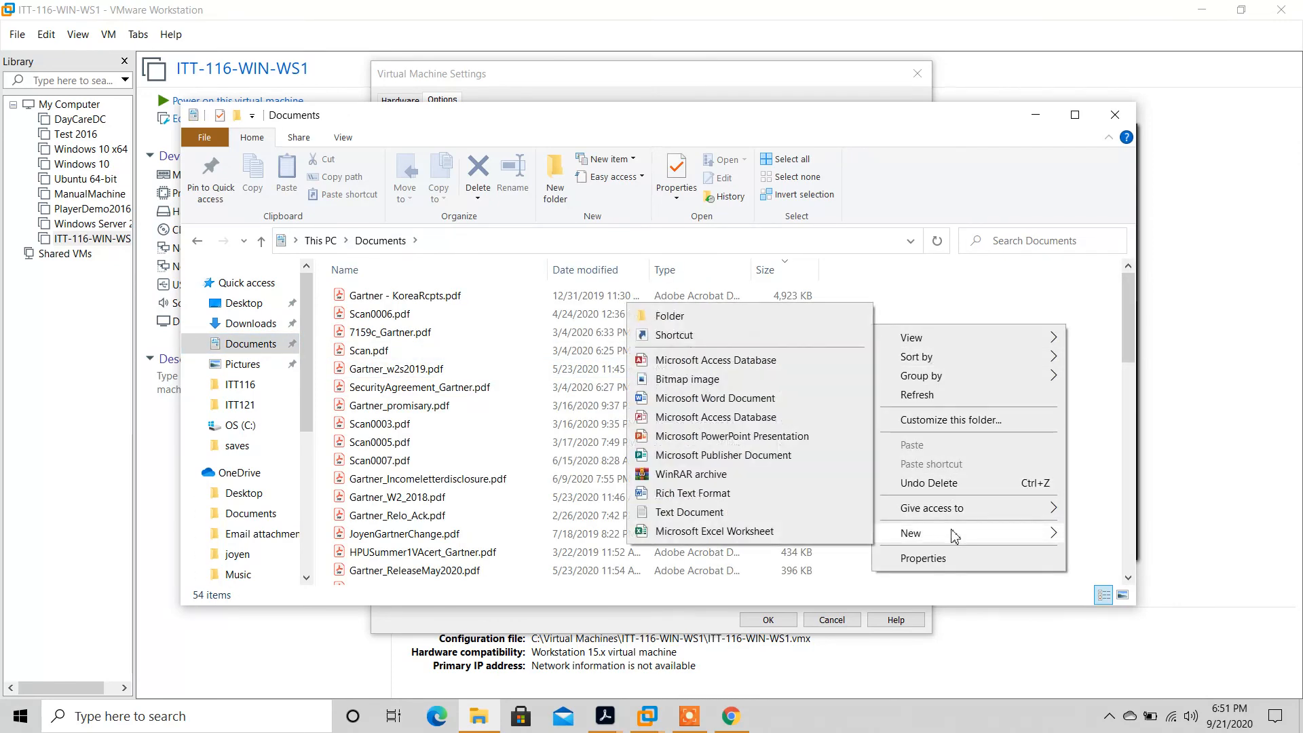
click(720, 317)
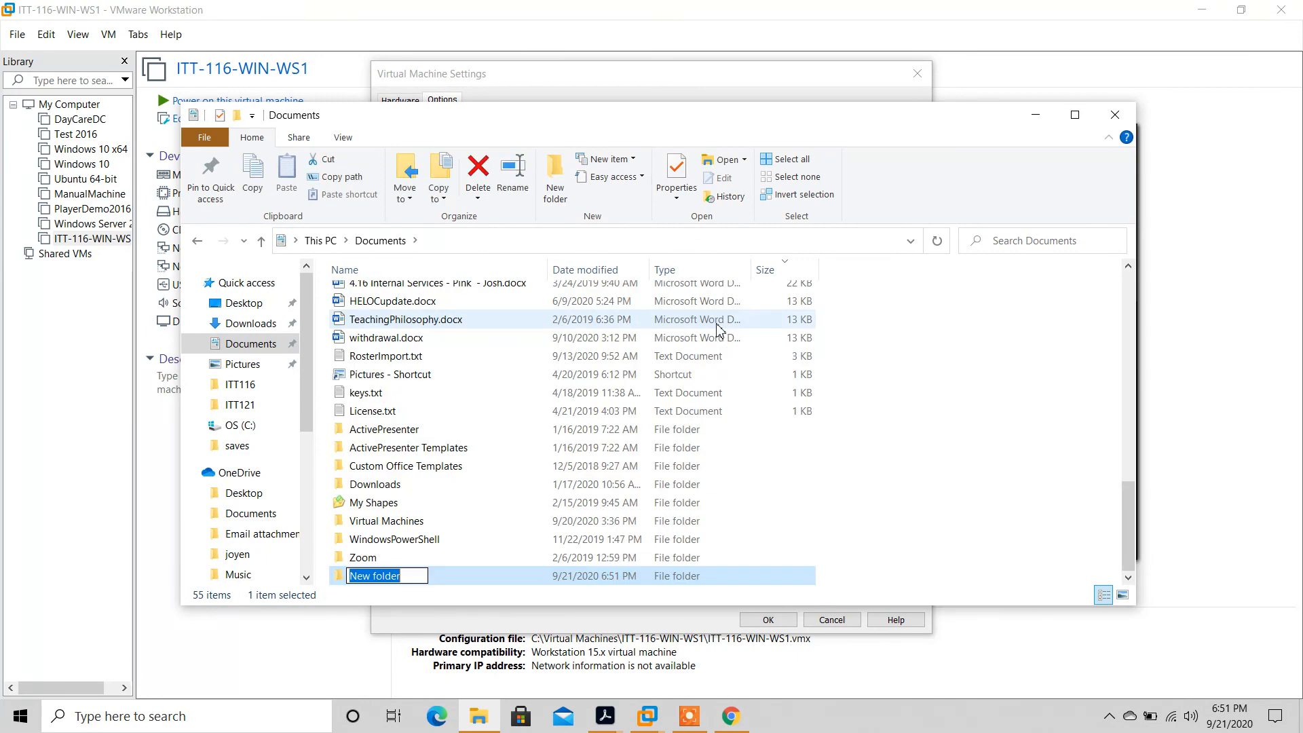
text(Shared)
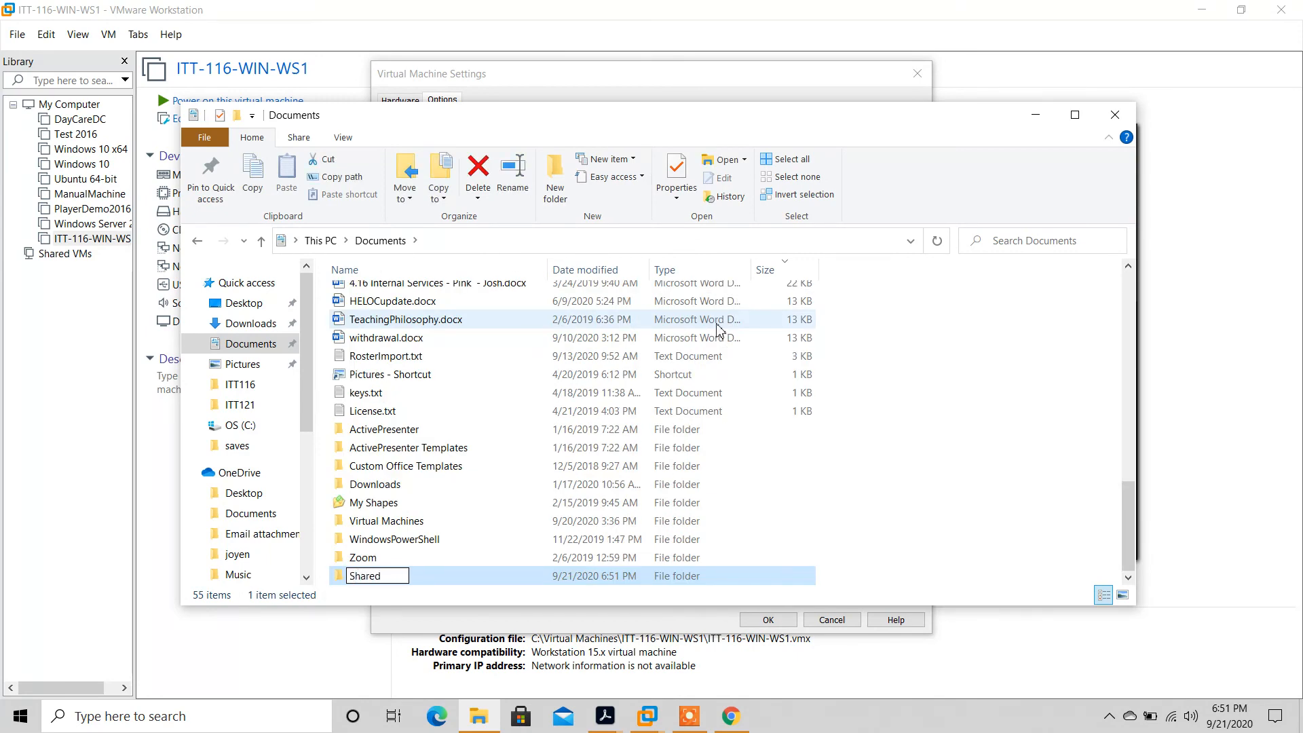
key(Return)
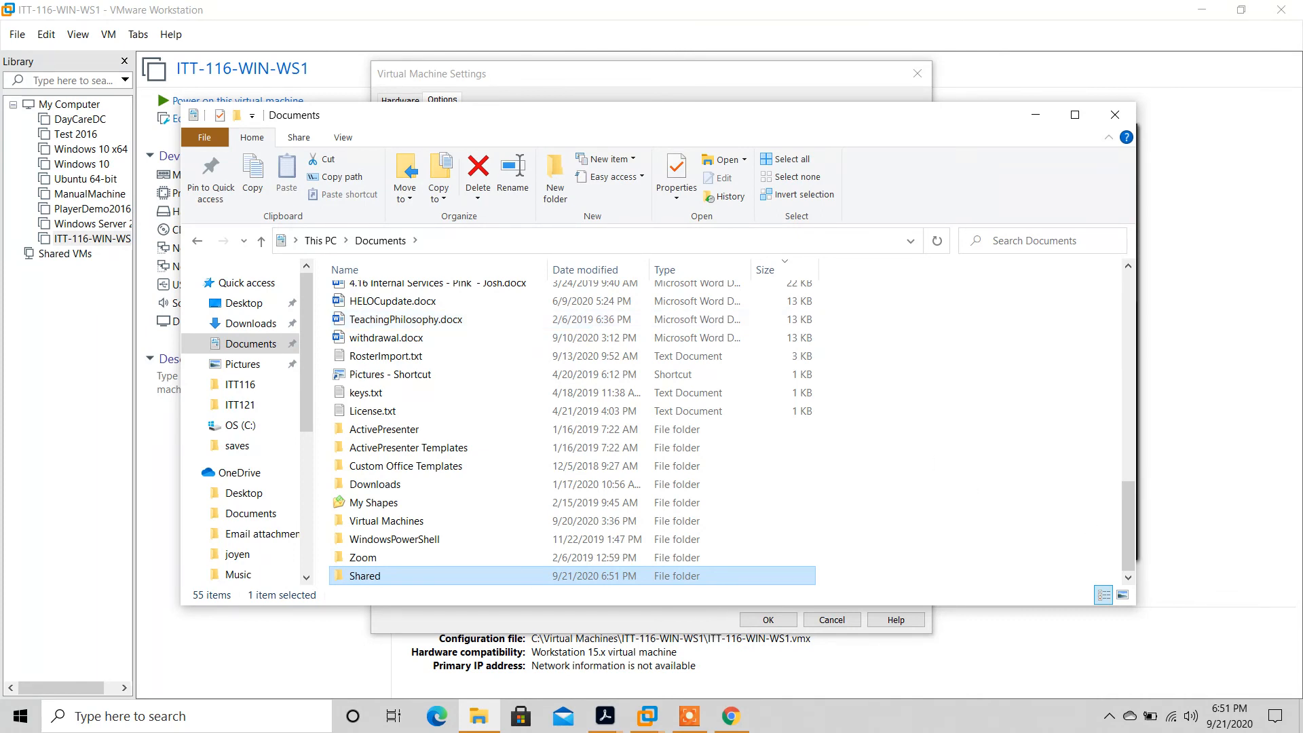
Step: Return to the Add Shared Folder Wizard and choose the Shared folder inside the host user's Documents as the host path
click(1178, 416)
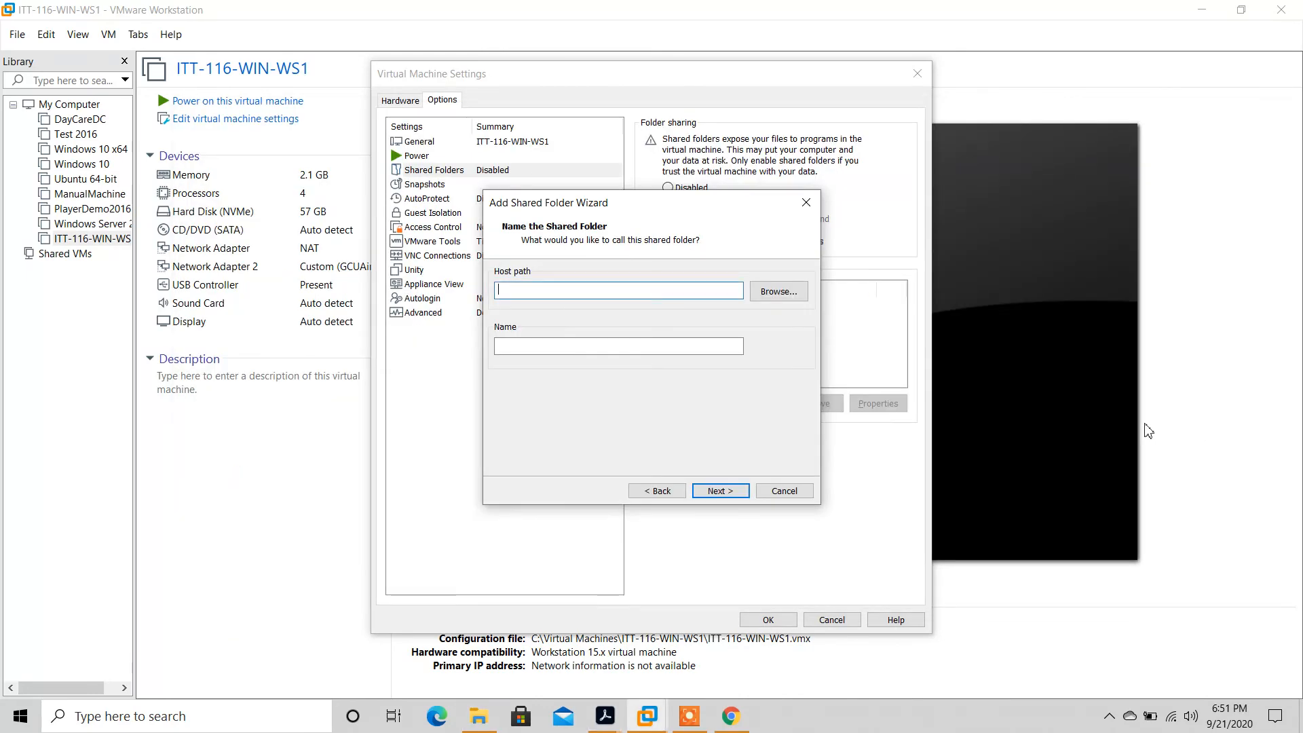
click(779, 291)
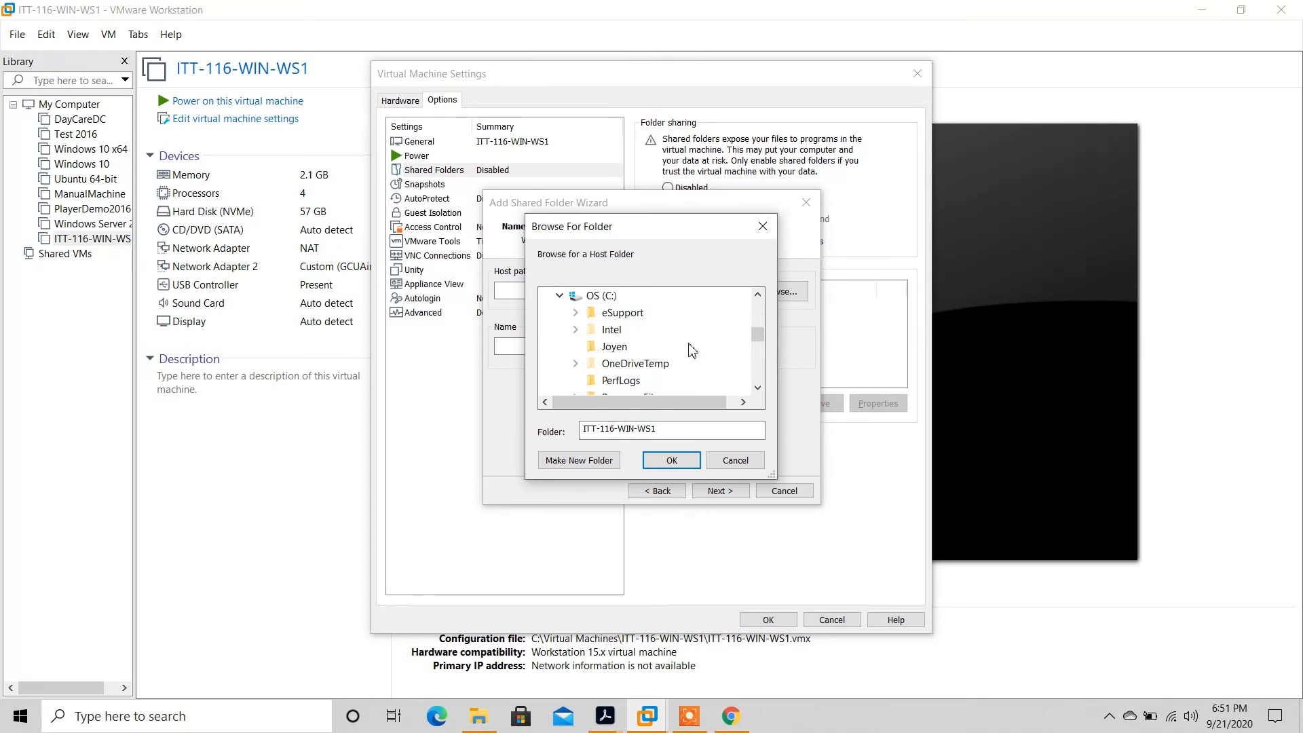
drag(754, 332, 758, 364)
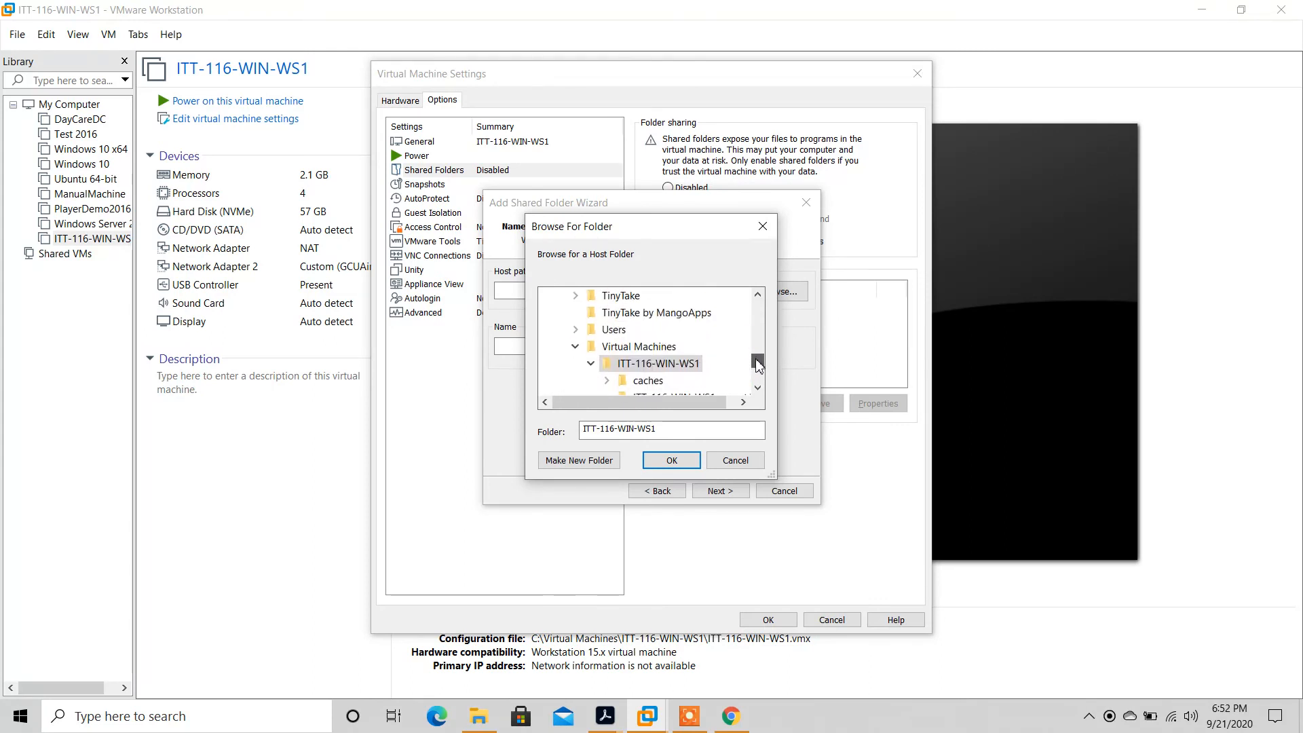
click(611, 331)
click(619, 367)
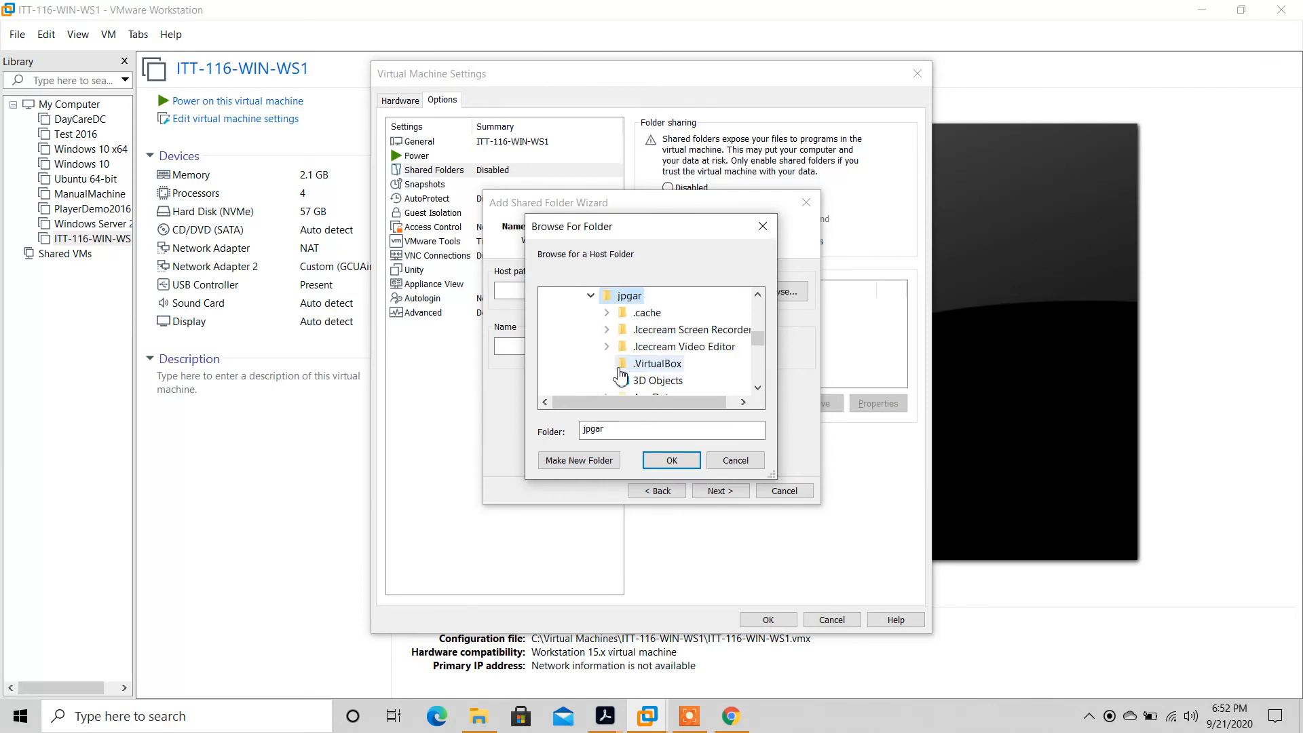
click(607, 348)
click(608, 348)
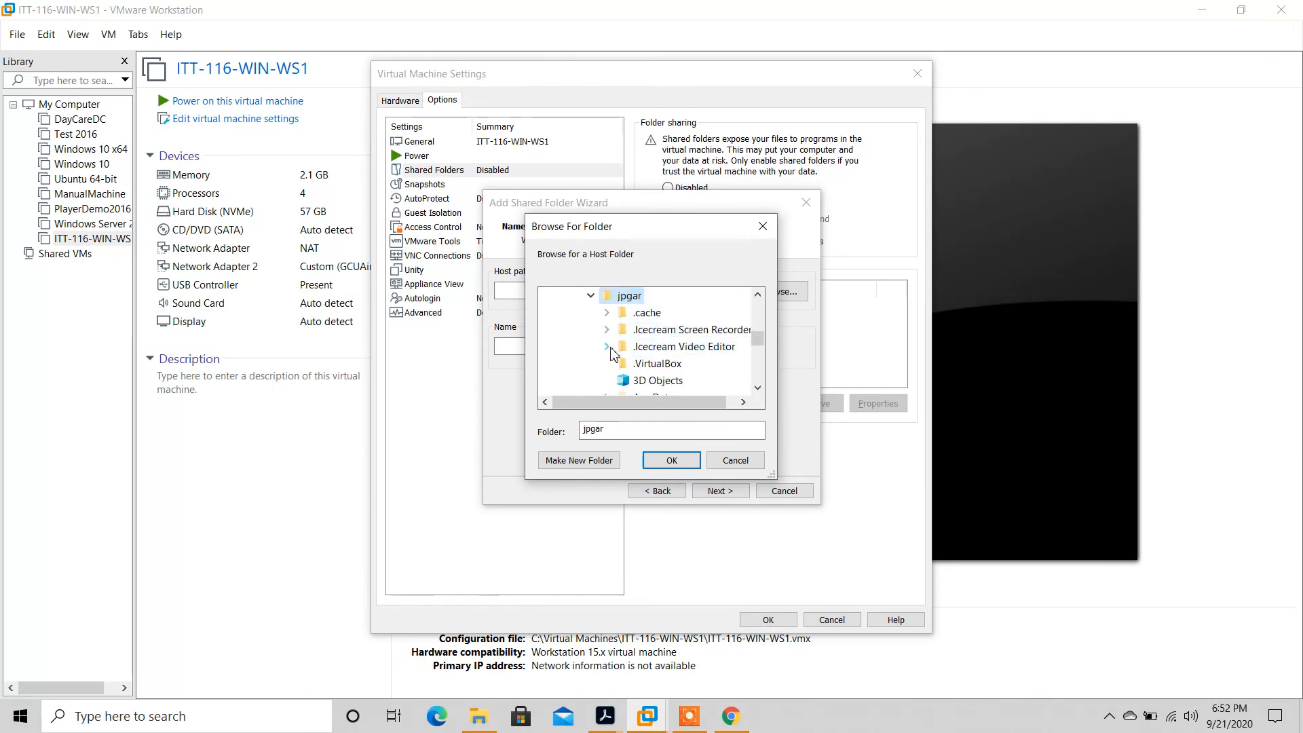
scroll(759, 347, down, 5)
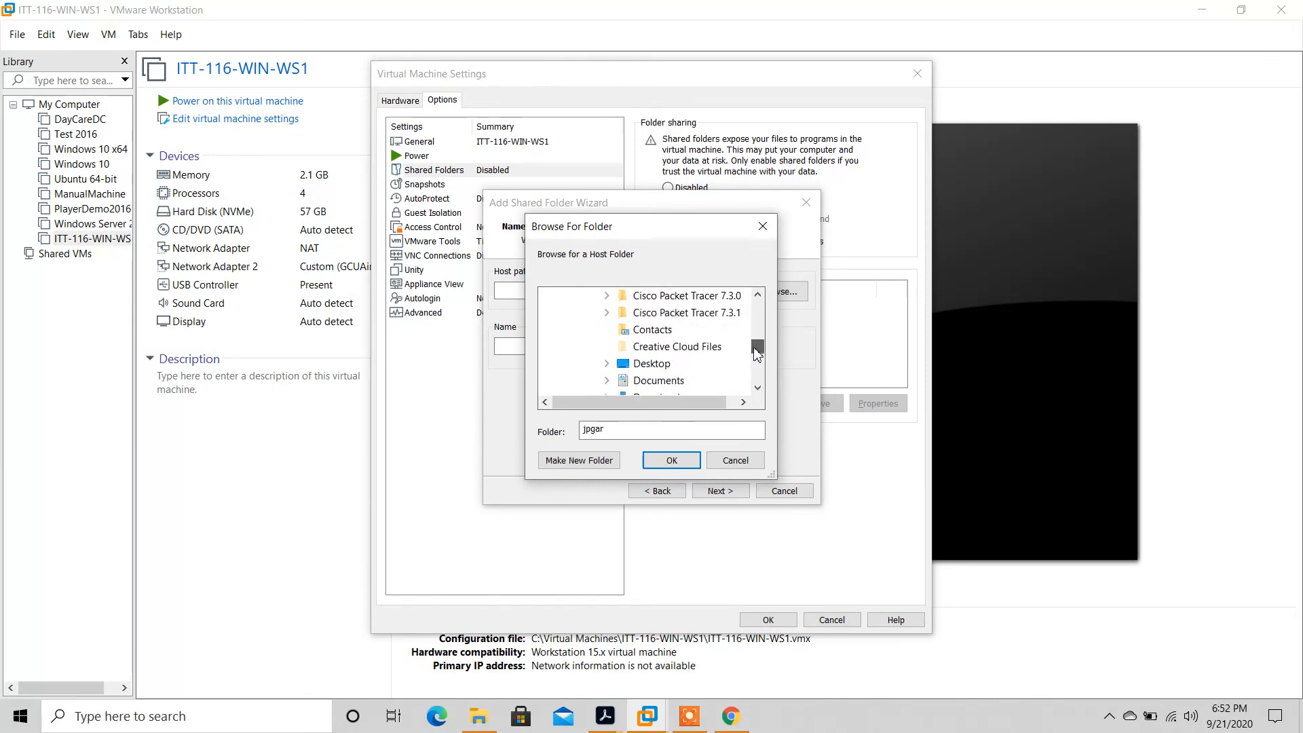
click(657, 344)
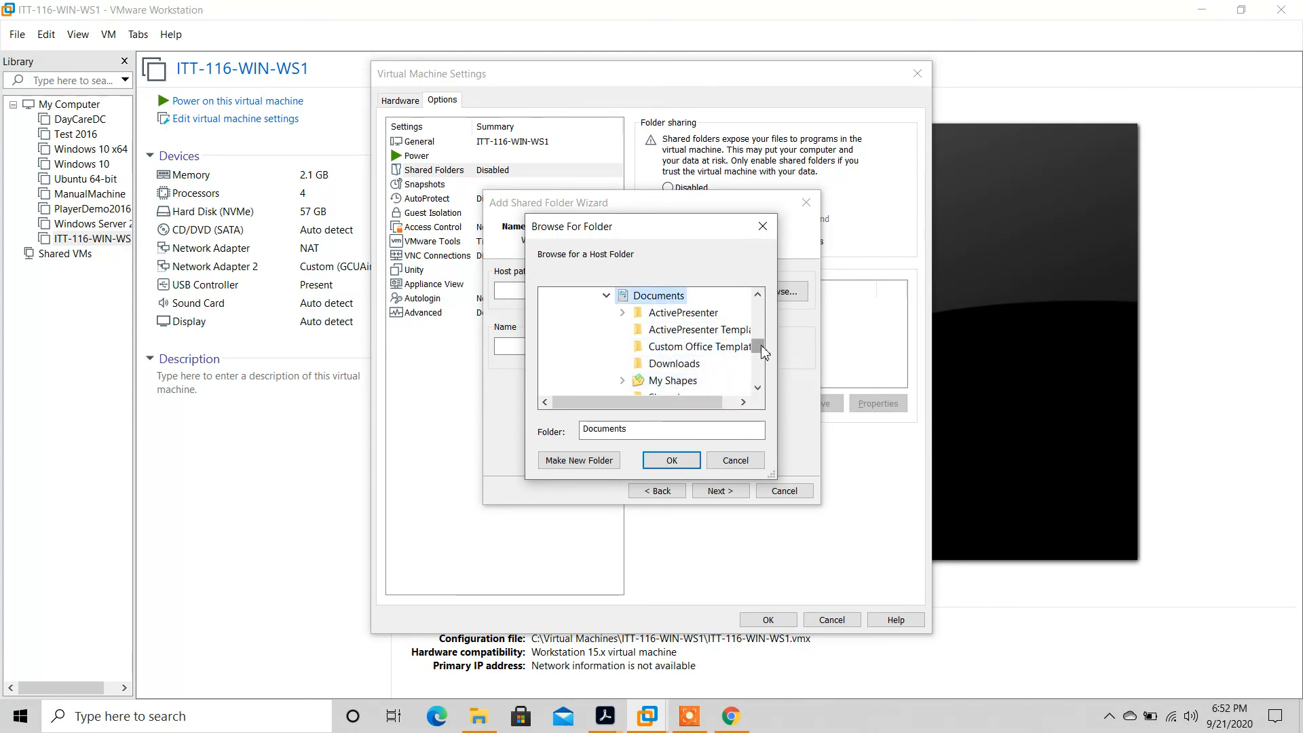
scroll(706, 385, down, 1)
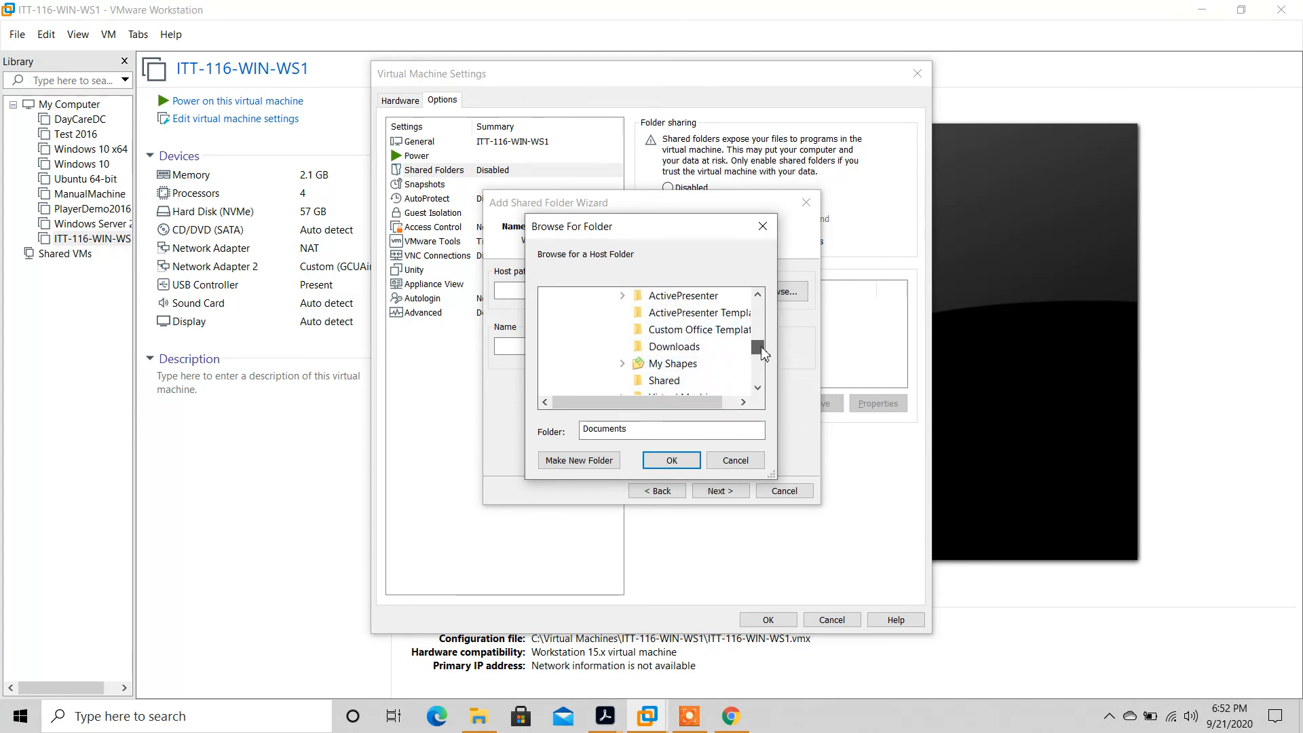
click(672, 460)
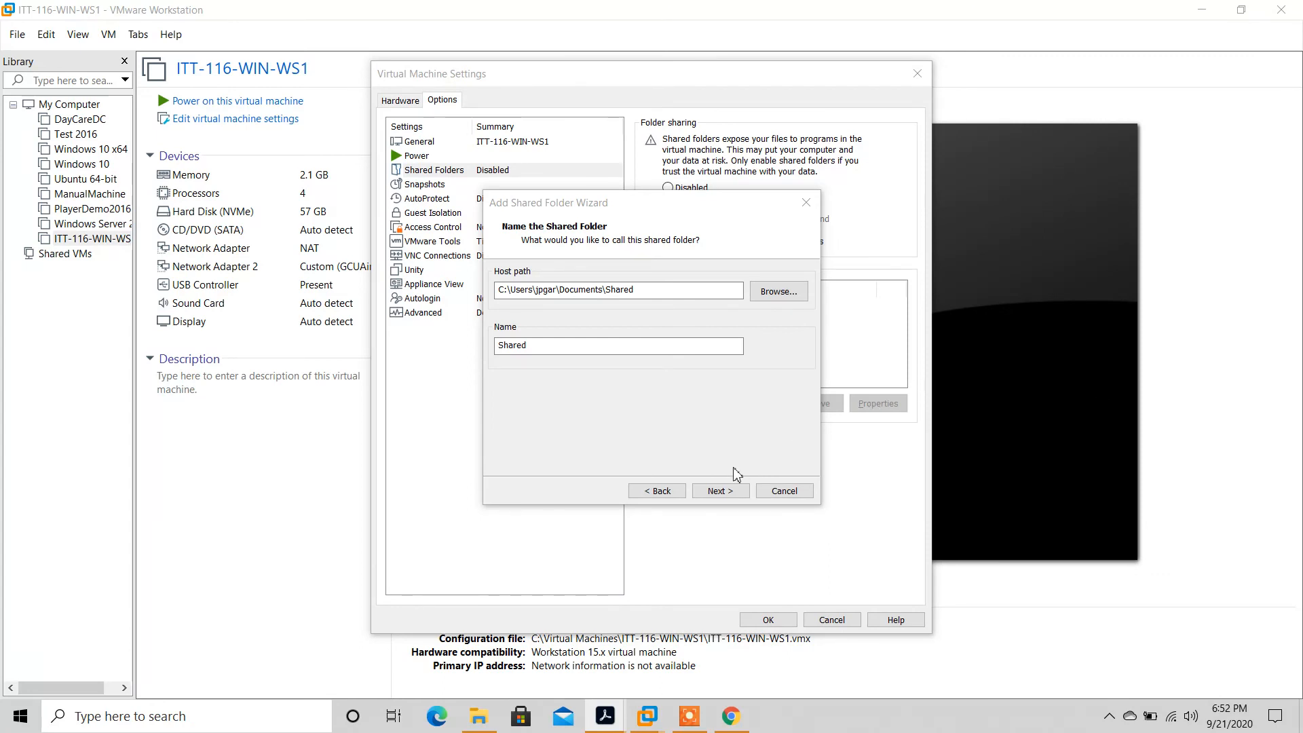
Step: Finish adding the shared folder with the share enabled and not read-only, and save the virtual machine settings
click(721, 491)
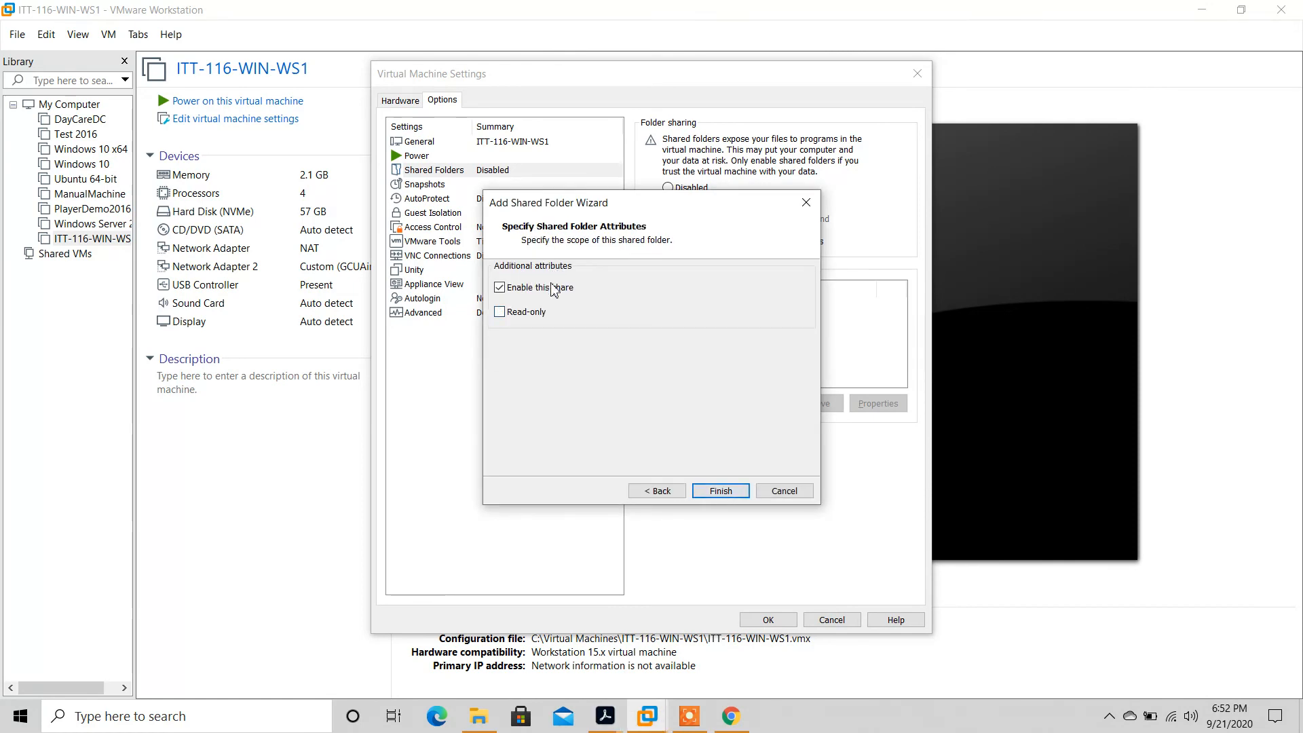
click(743, 492)
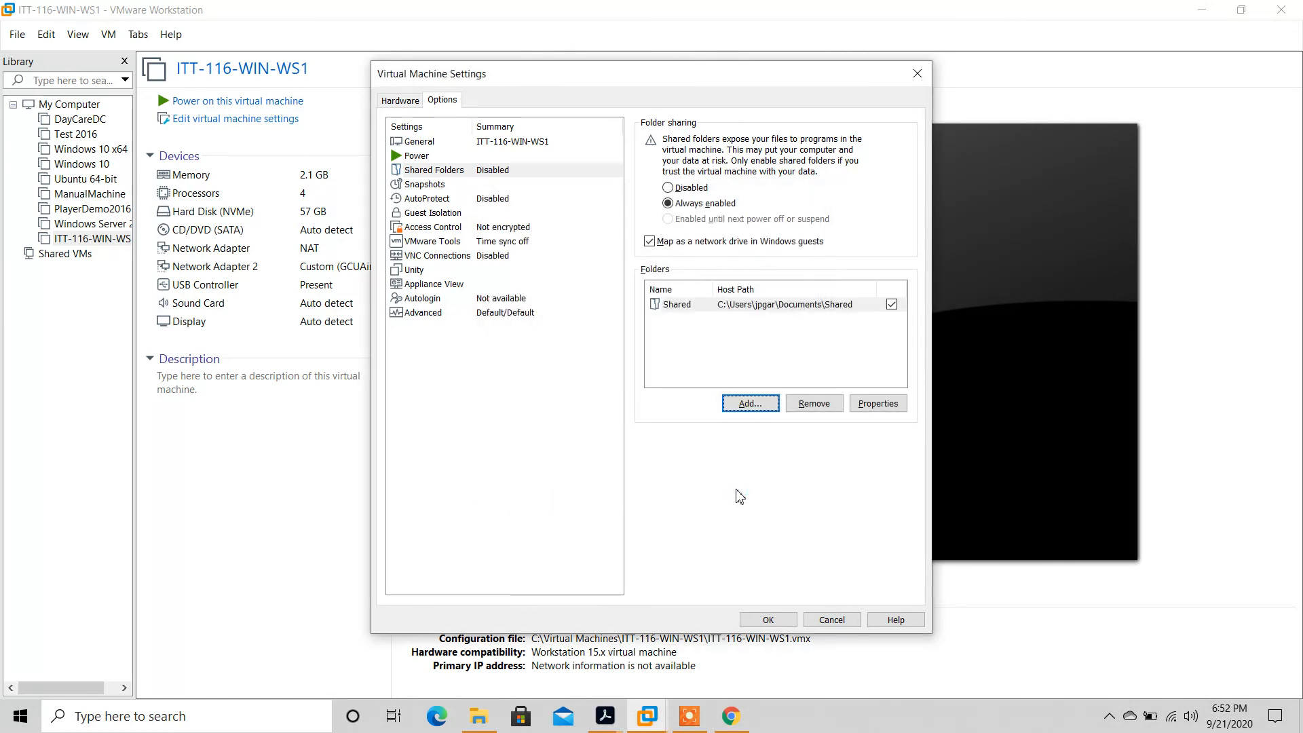
click(768, 619)
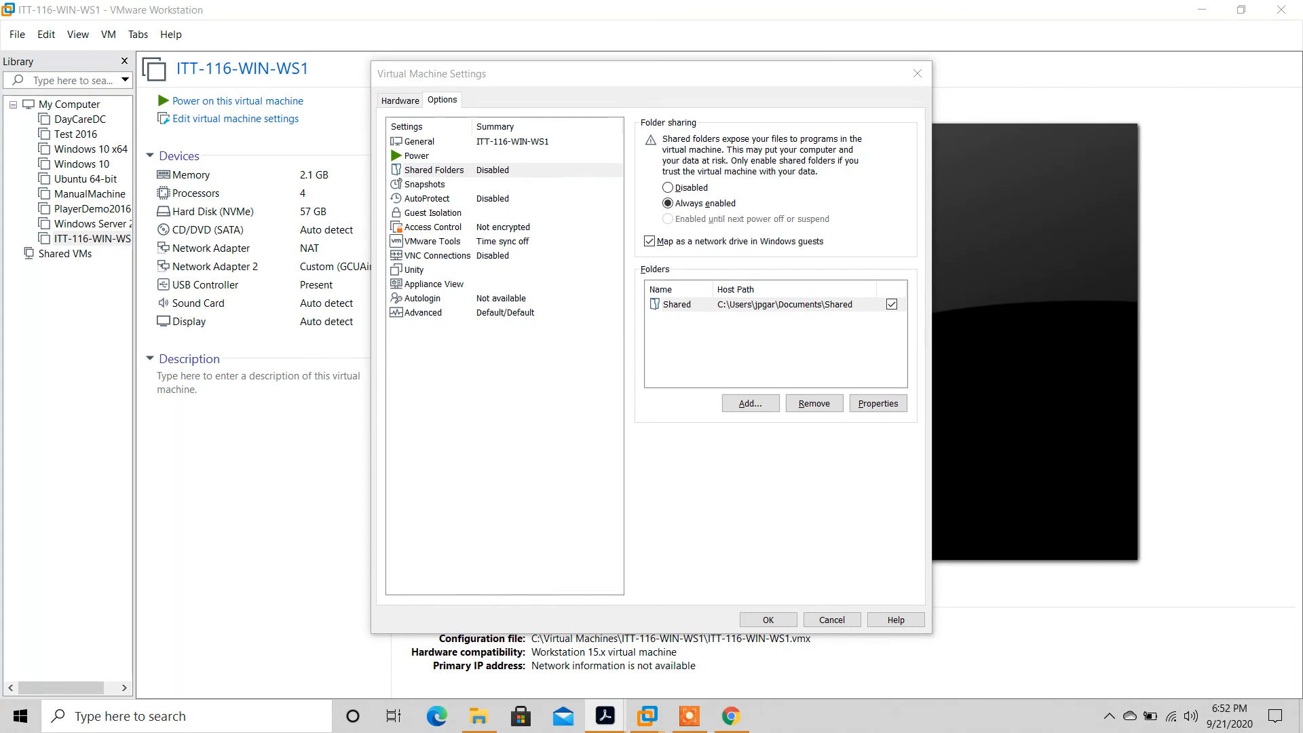
click(769, 620)
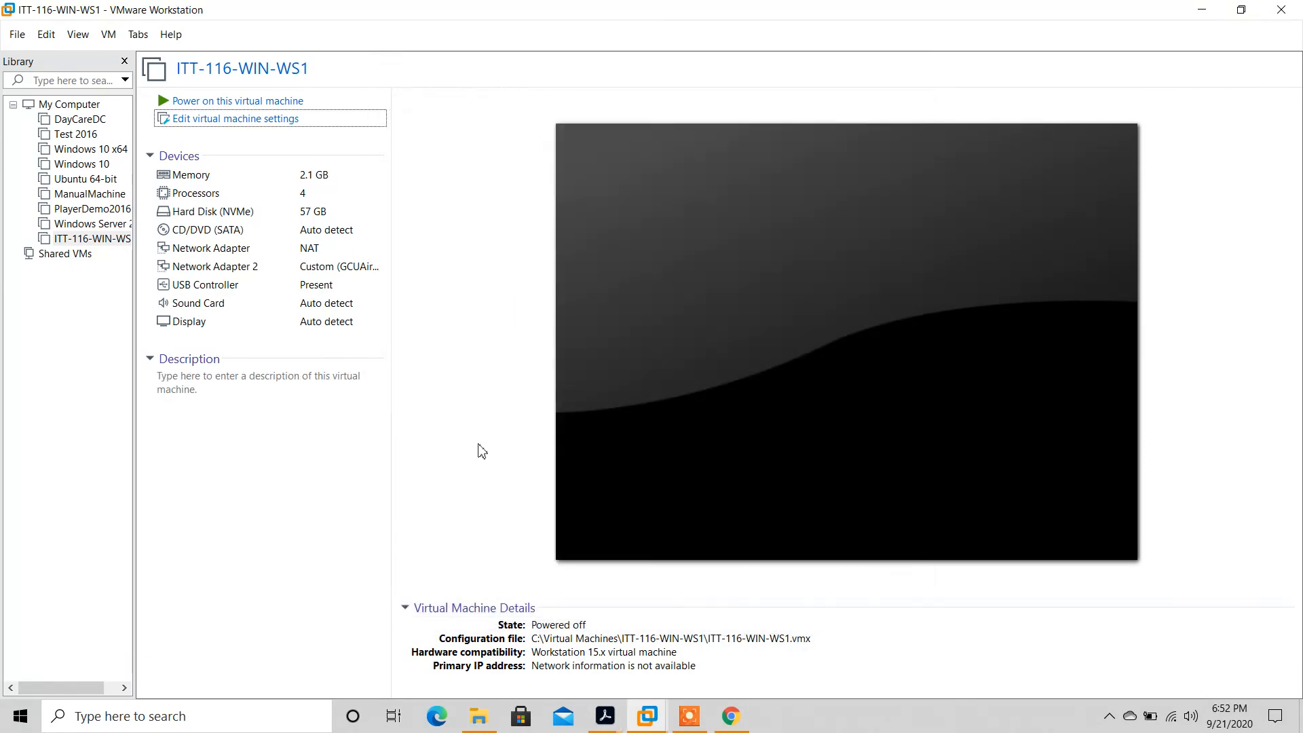
Step: Power on ITT-116-WIN-WS1 and agree to try connecting virtual device sata0:1 at every power-on
click(231, 103)
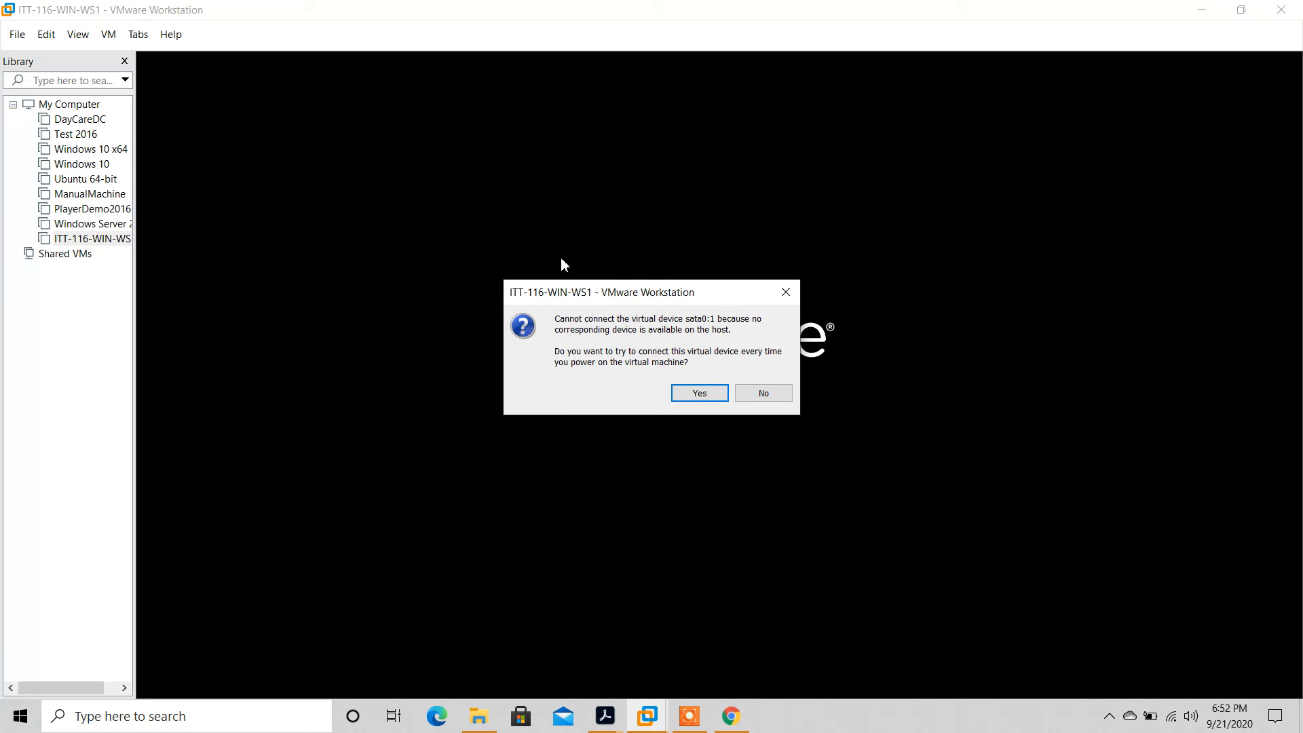
click(706, 394)
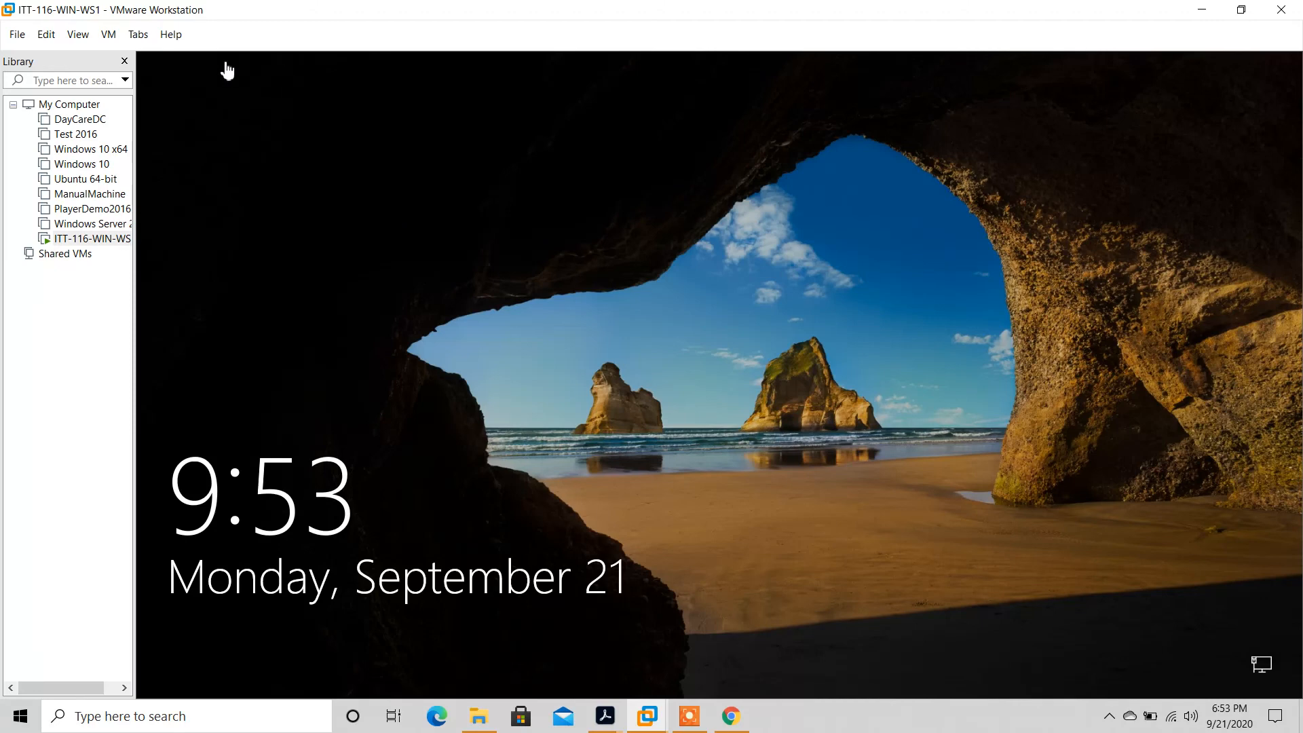
Step: Bring the guest from the lock screen to its sign-in page and sign in with the account password
click(85, 43)
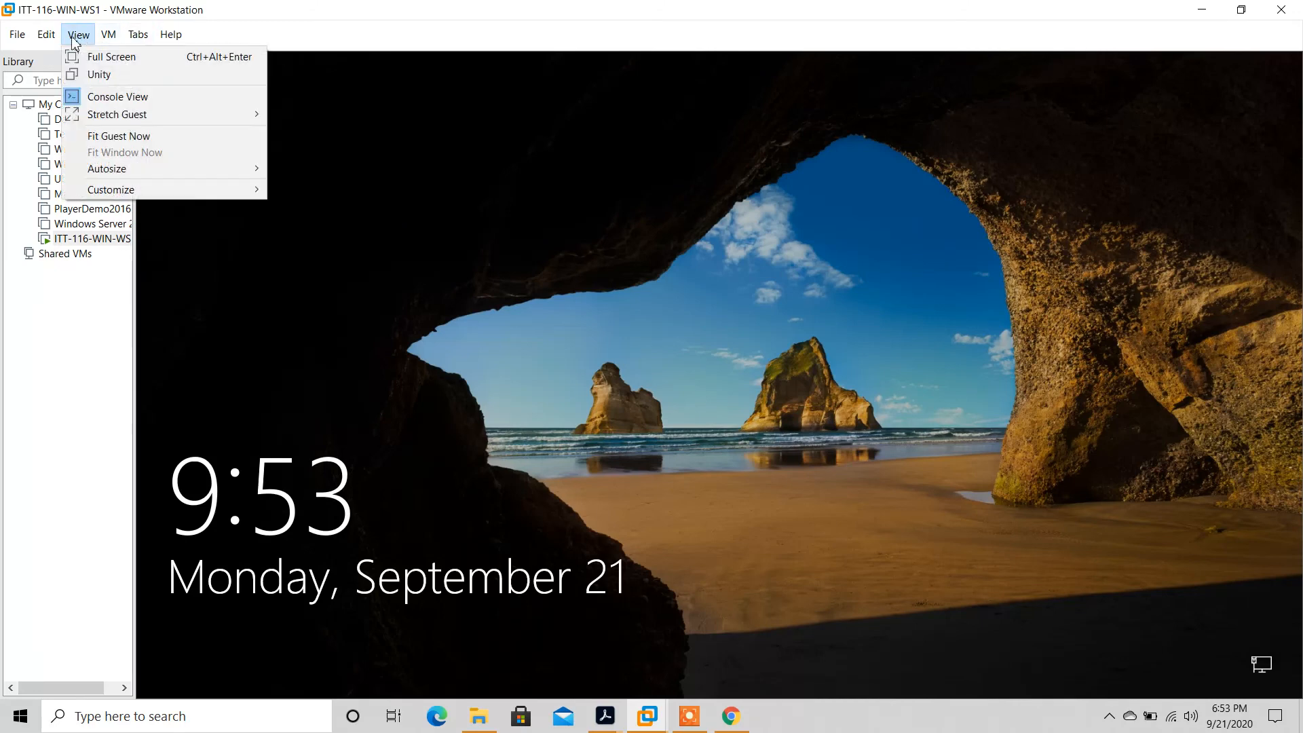
mouse_move(46, 42)
click(78, 34)
click(120, 39)
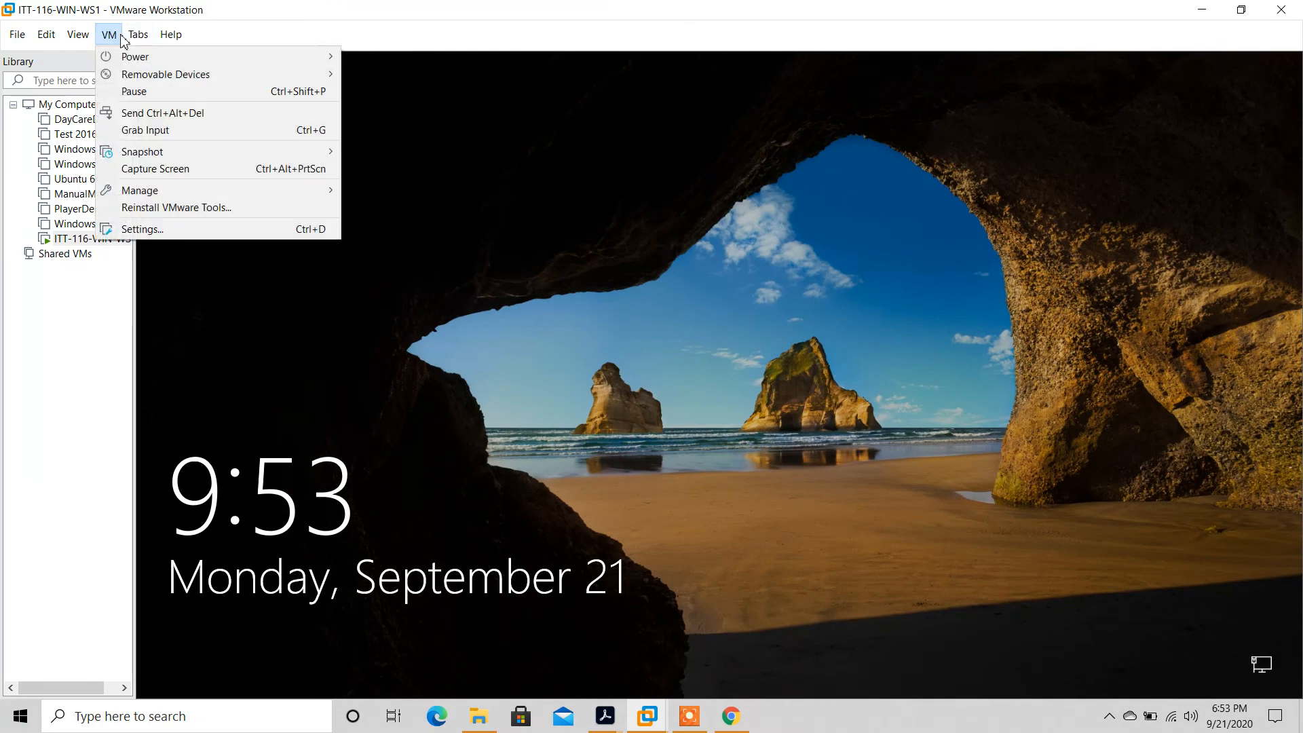
click(149, 117)
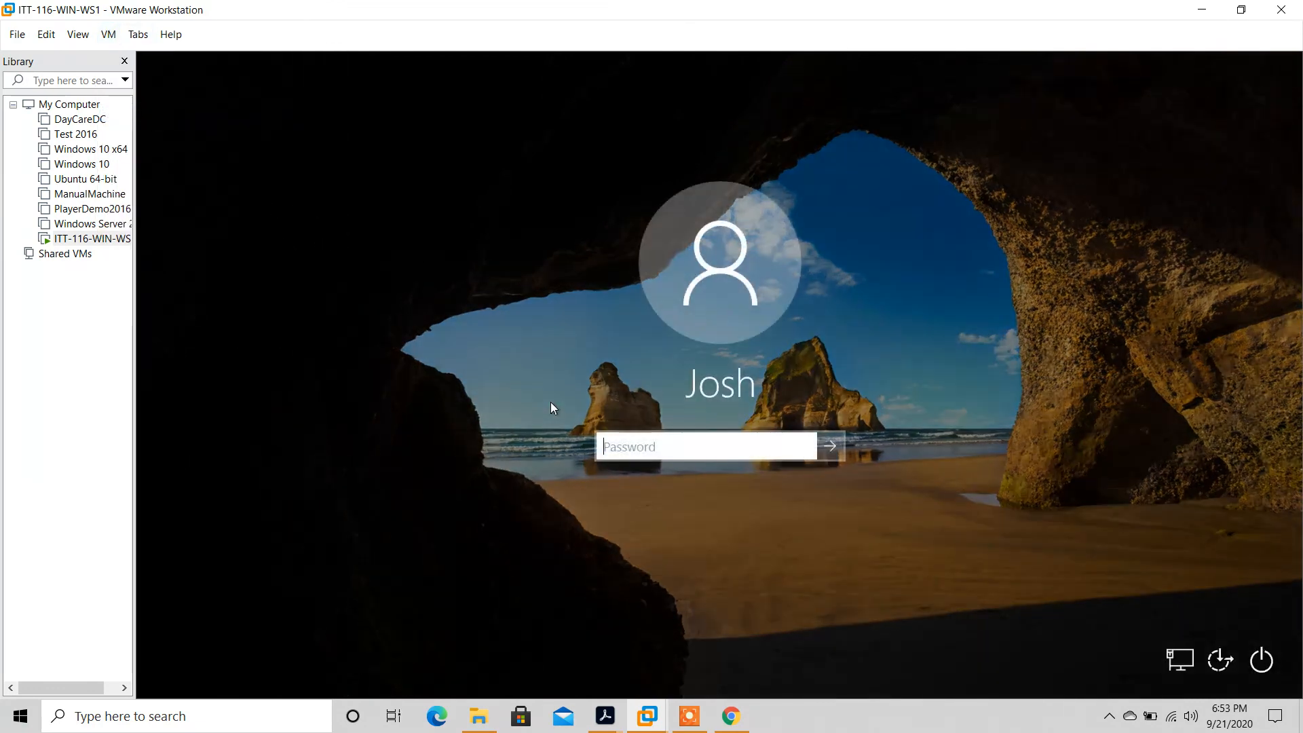
text(**************)
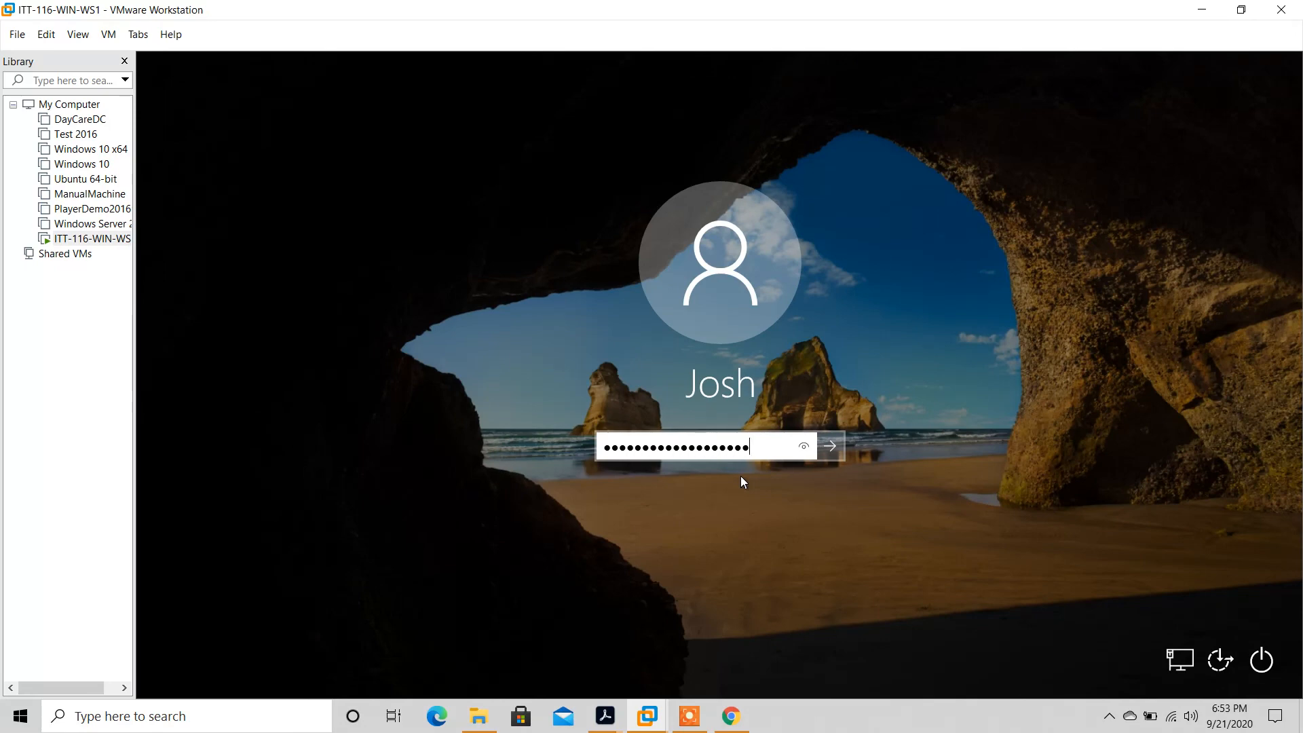
key(Return)
click(742, 477)
text(**************)
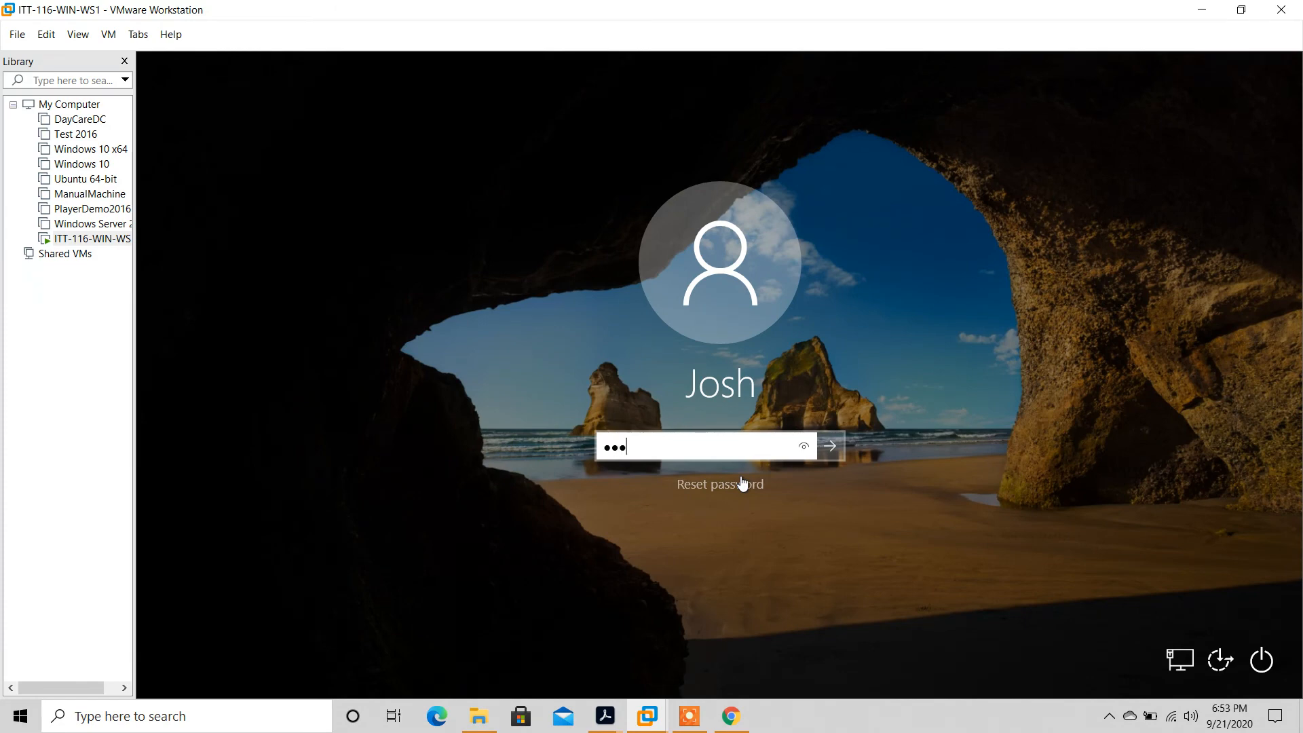
key(Return)
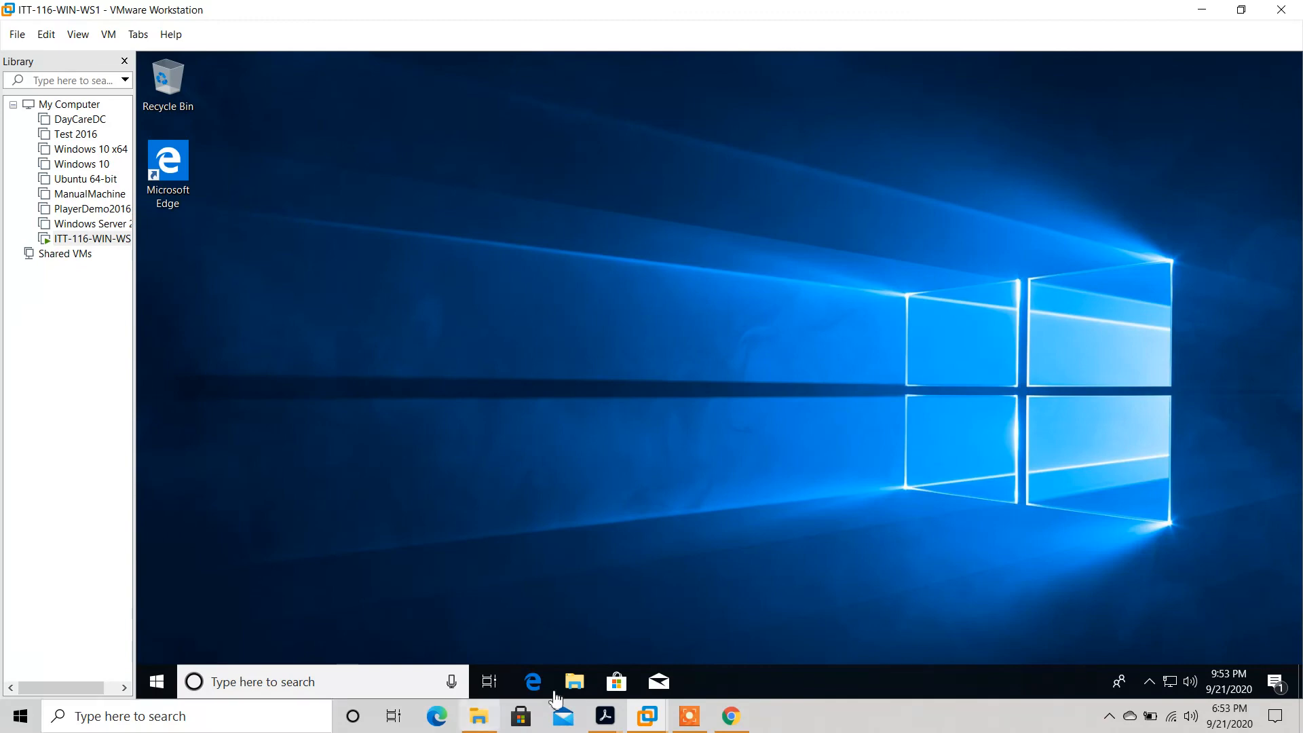
Step: Check the host share from inside the guest by opening the Shared folder on the Shared Folders (Z:) network drive
click(574, 687)
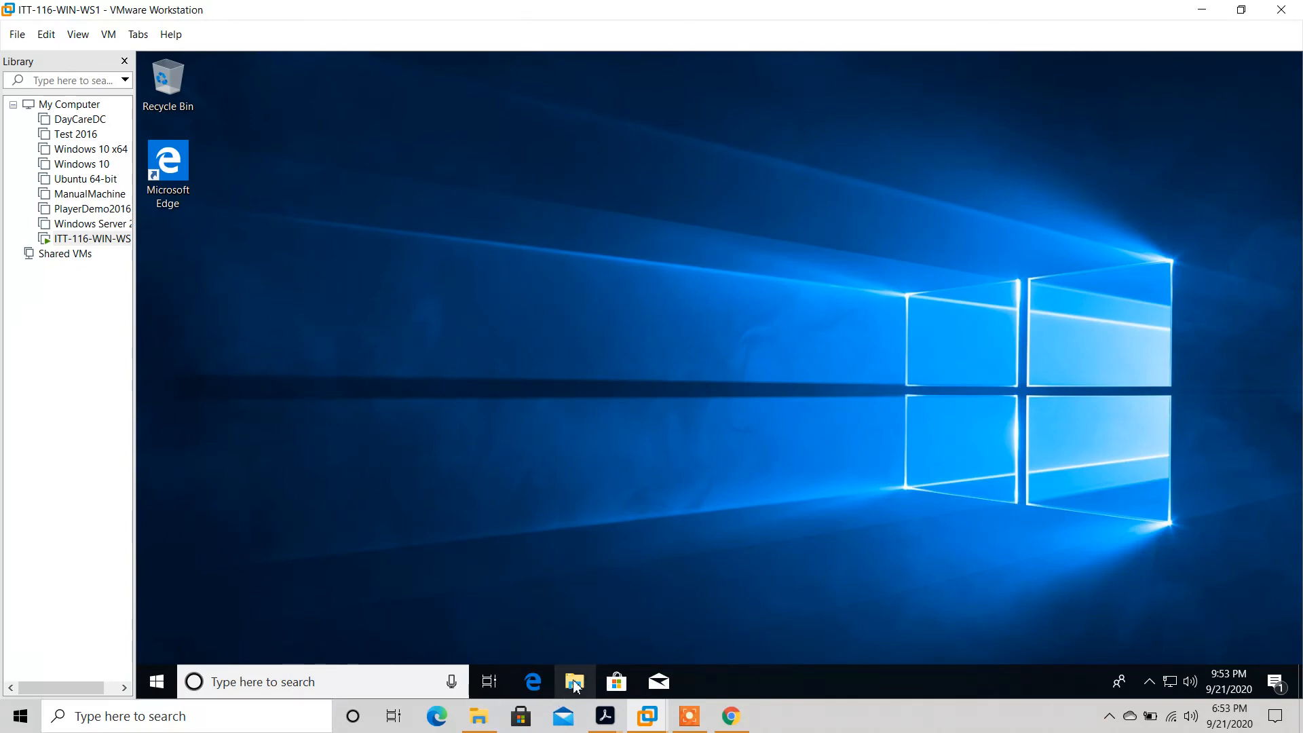
click(577, 686)
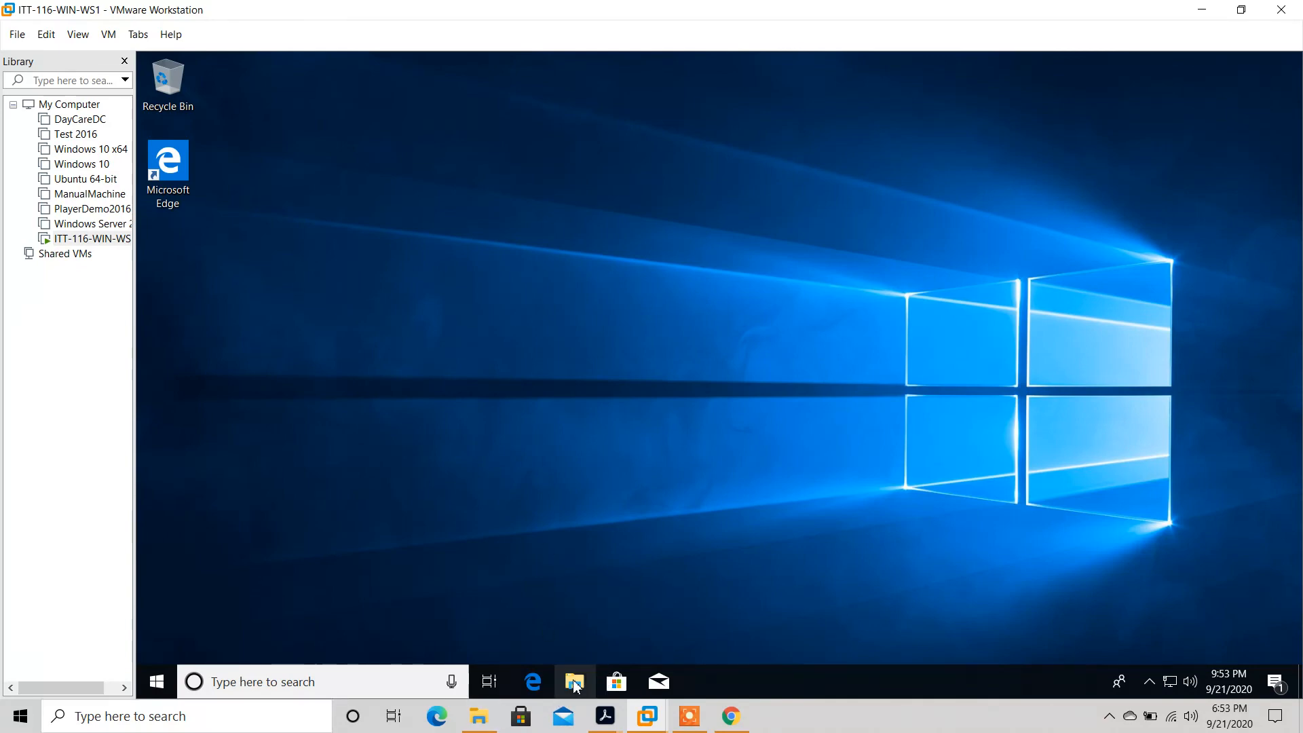
click(156, 687)
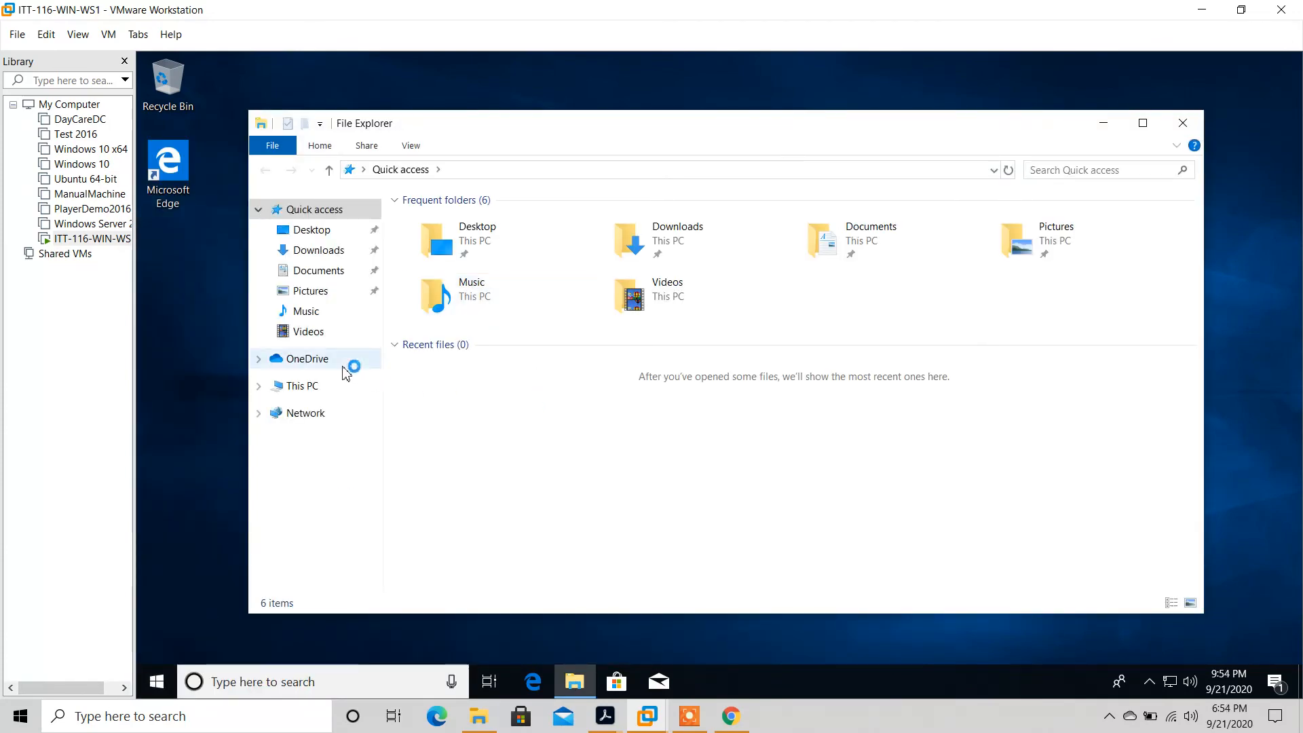
click(338, 389)
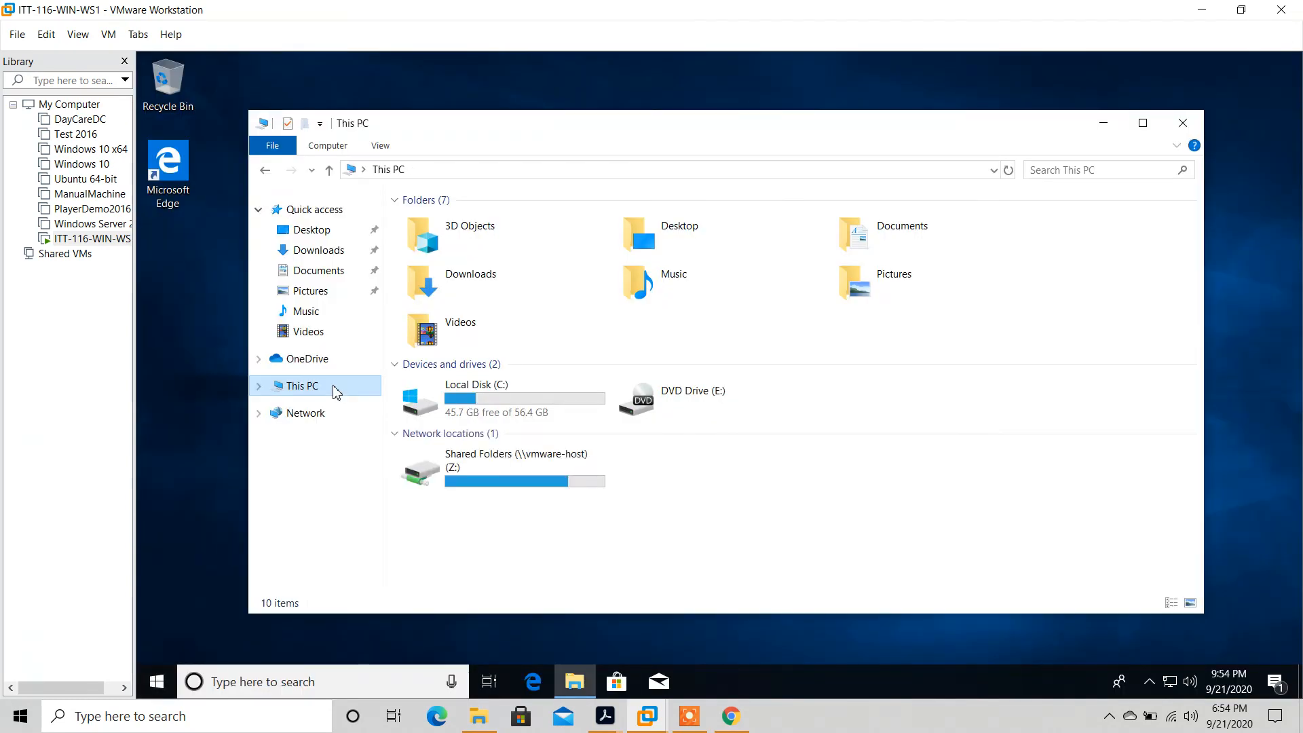
double_click(532, 471)
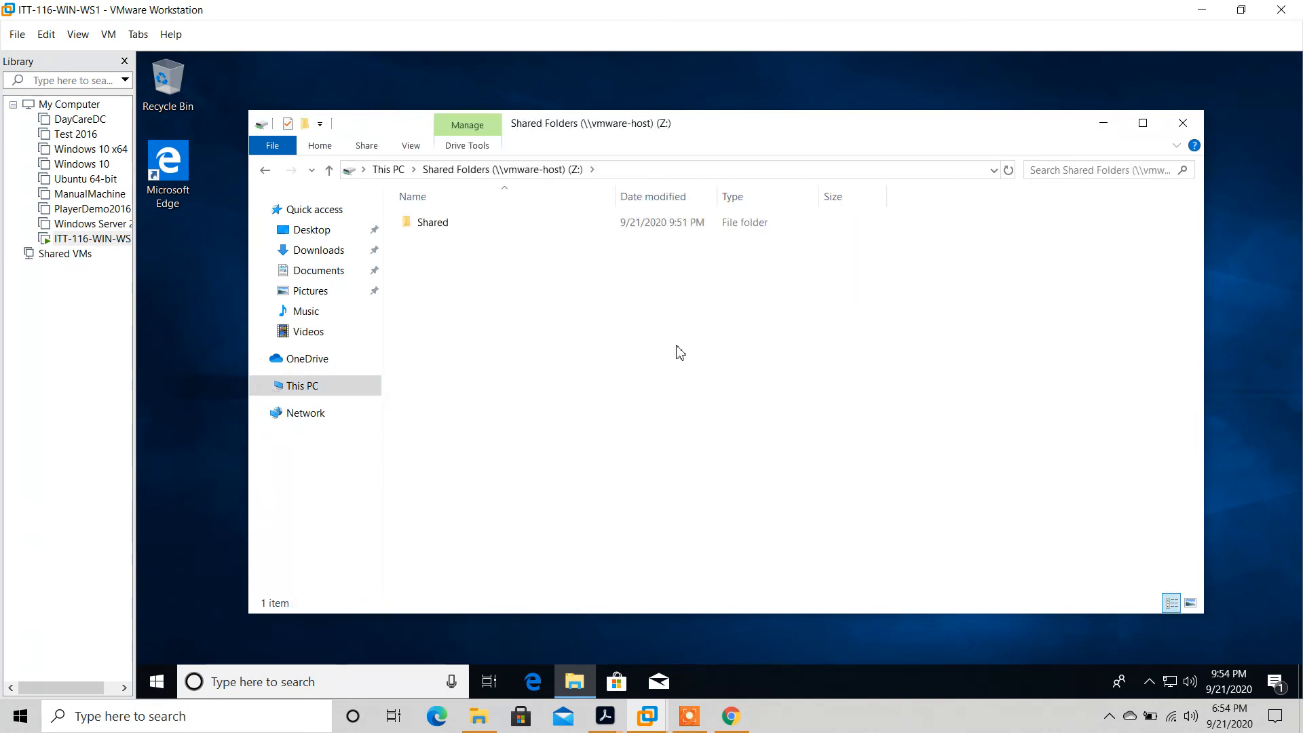
double_click(501, 227)
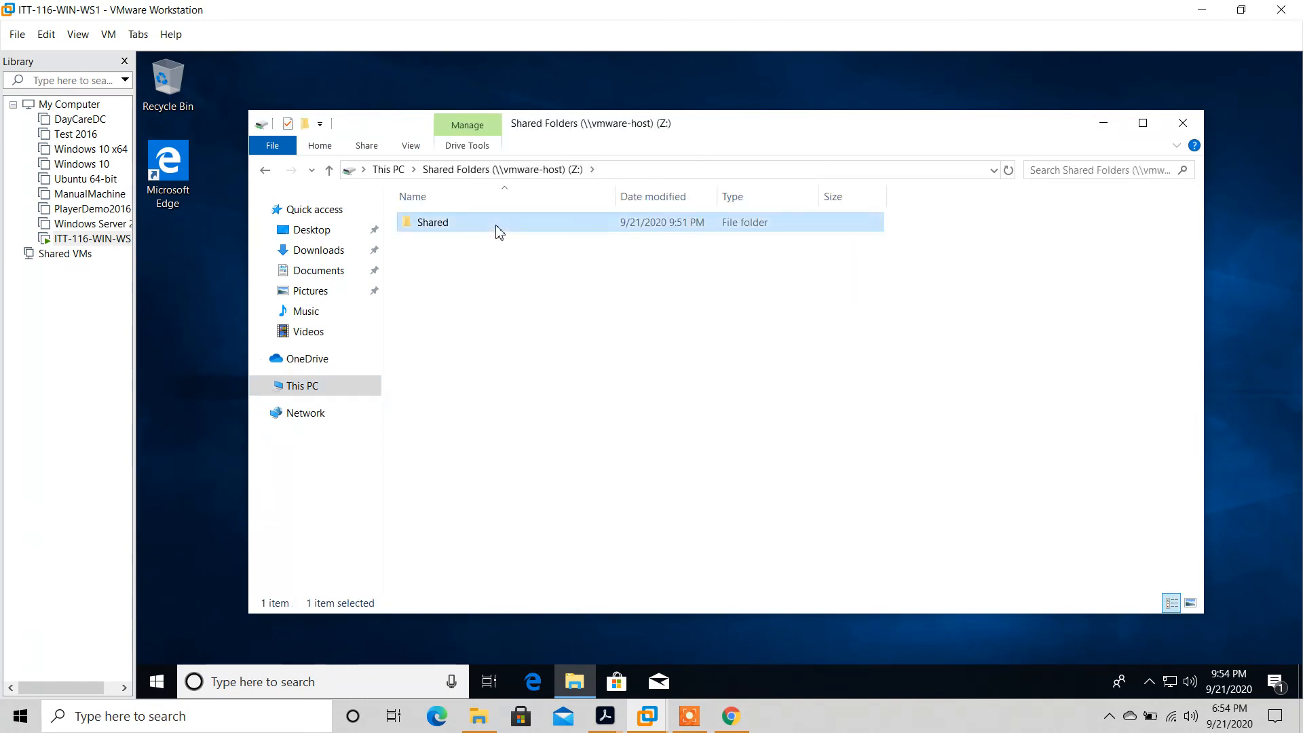
click(625, 328)
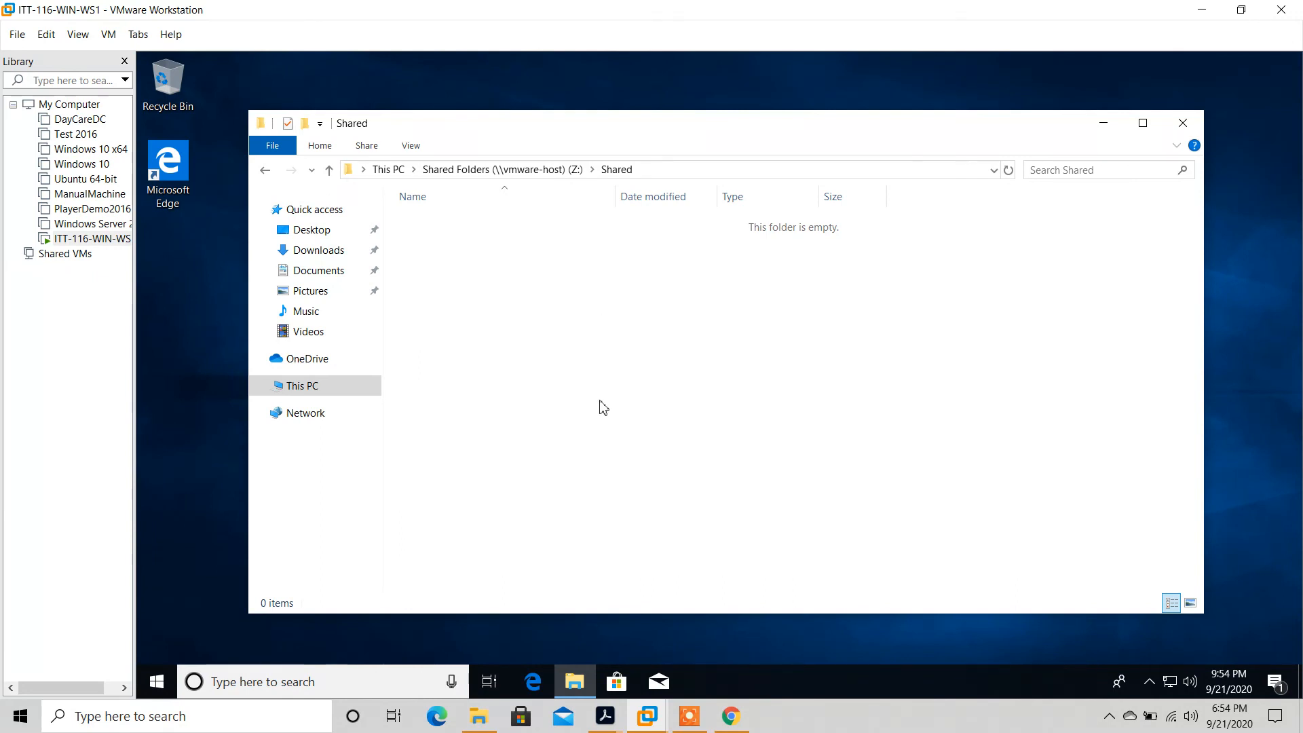
click(688, 714)
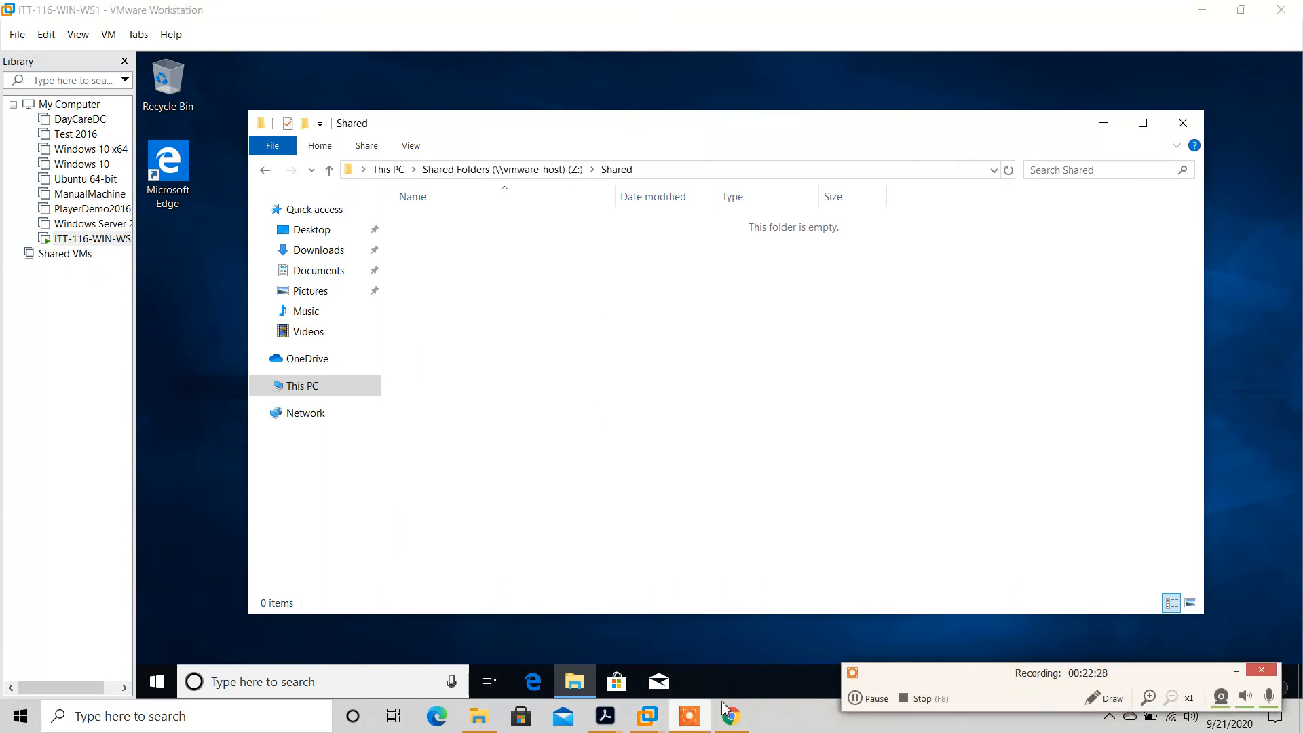